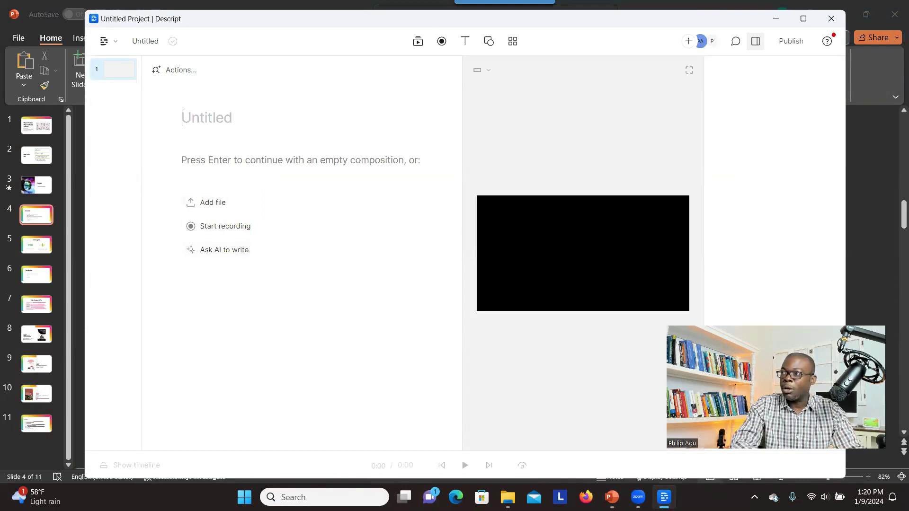
- Add the video "Conducting your literature review using NVivo.mp4" to the empty composition and transcribe it in English
key(alt+Tab)
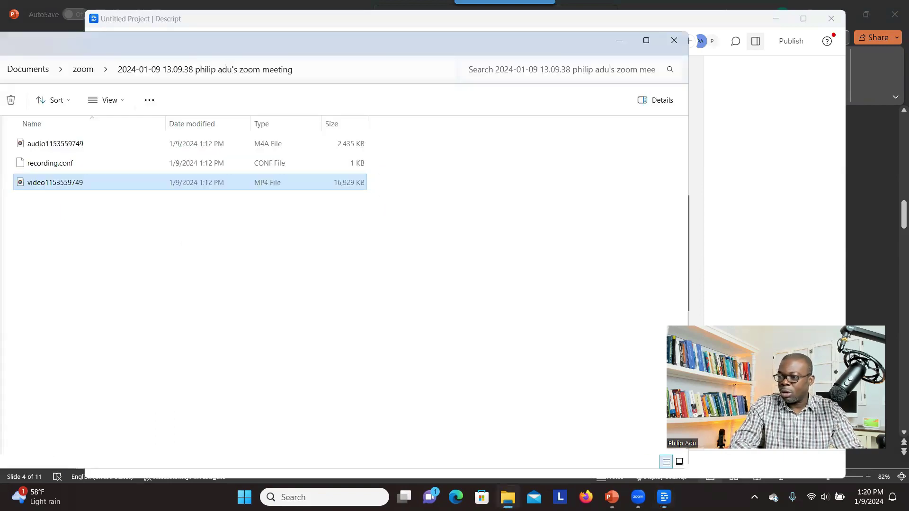
click(618, 40)
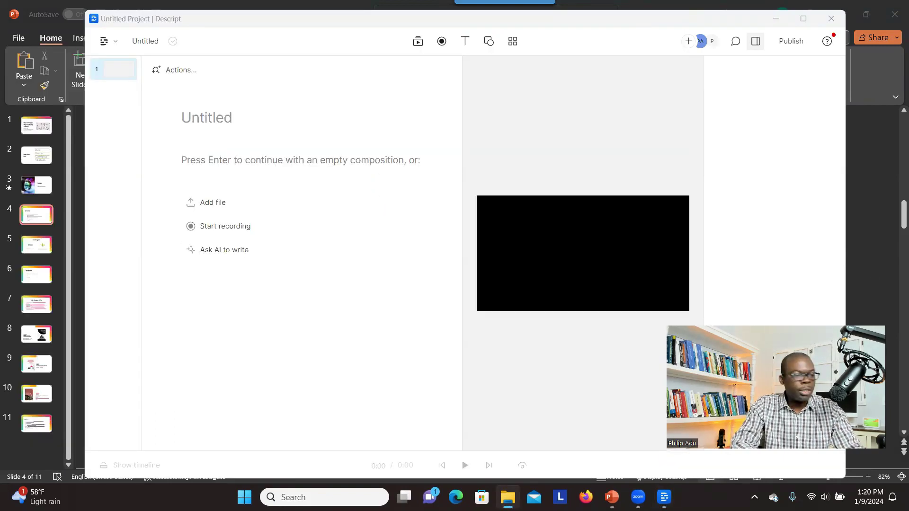
drag(314, 256, 230, 268)
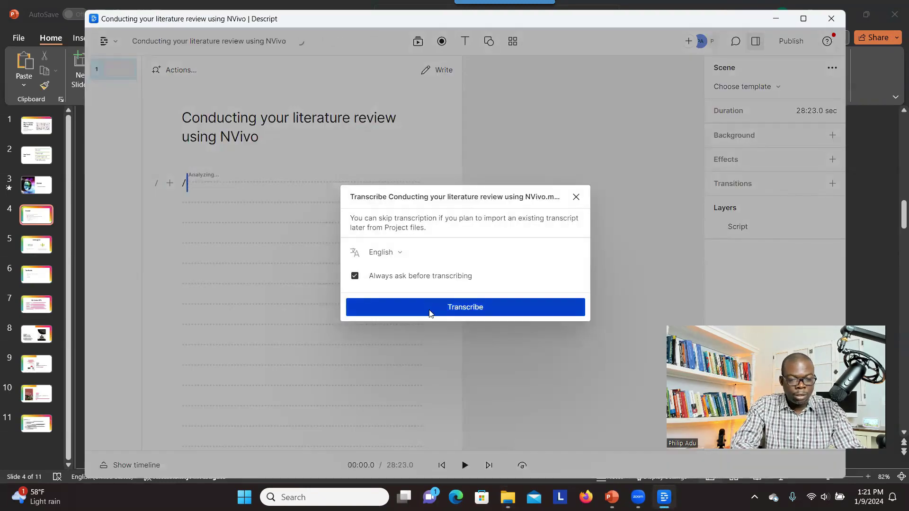
click(430, 307)
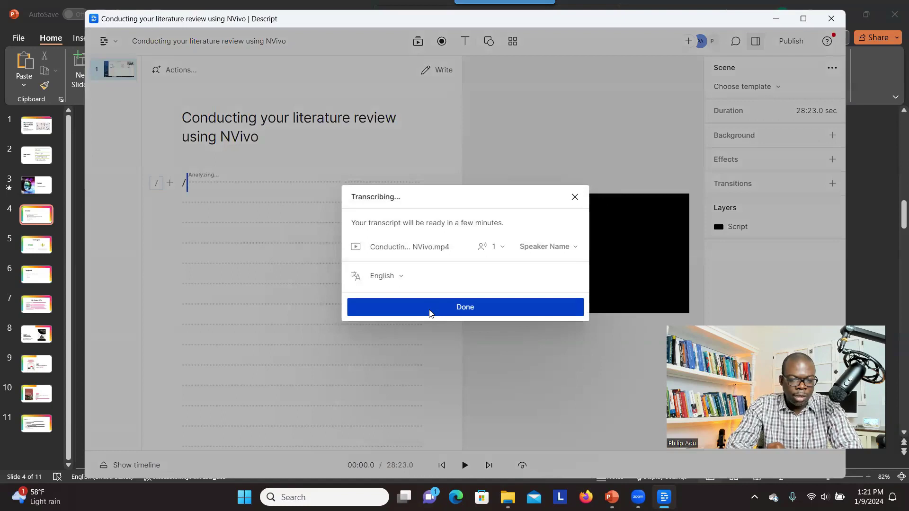
click(430, 308)
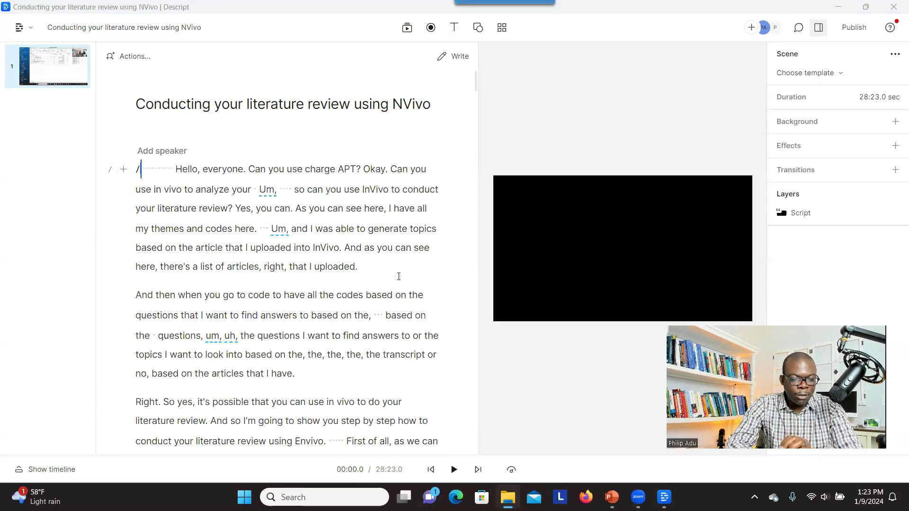
- Play the opening of the recording and delete everything from "Hello, everyone" through "Um, so", including the initial pause
click(155, 172)
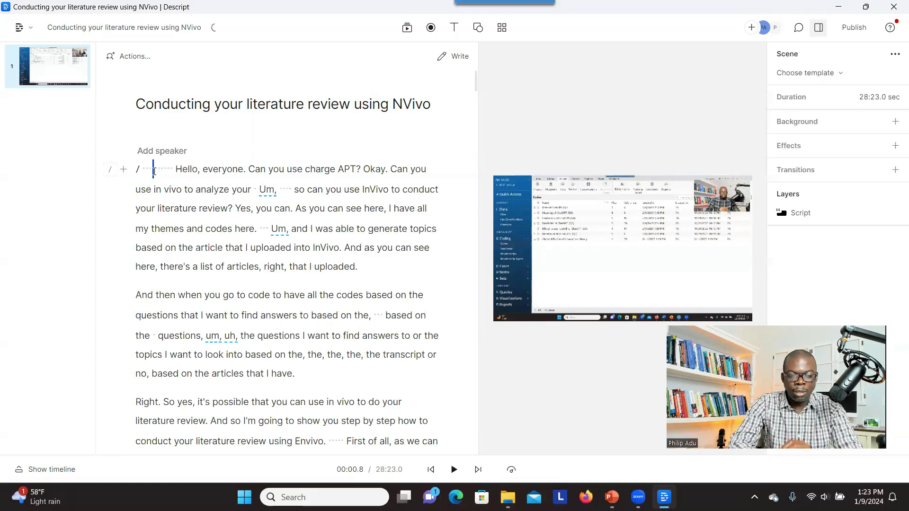
key(space)
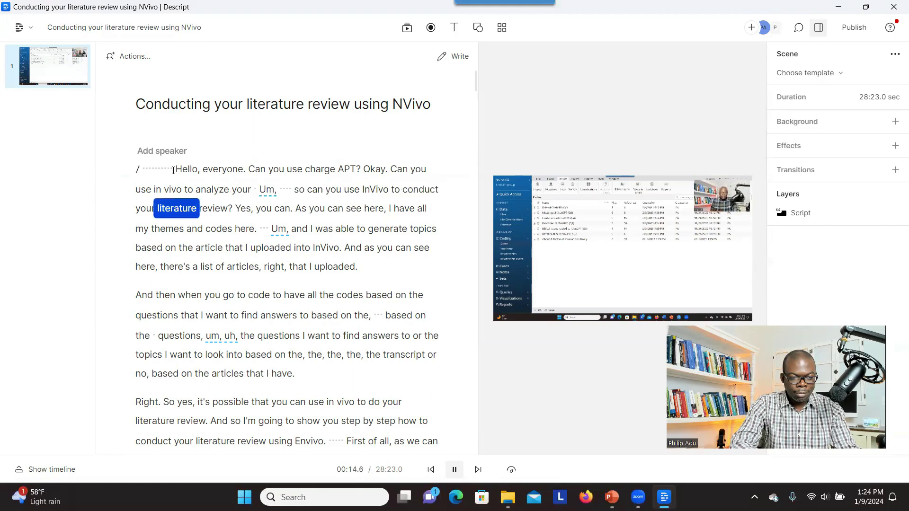
key(space)
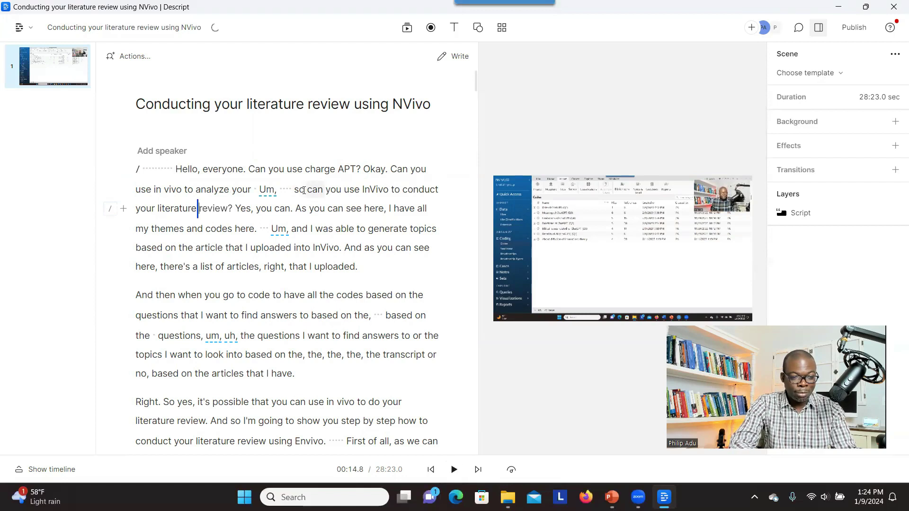
drag(246, 178, 134, 171)
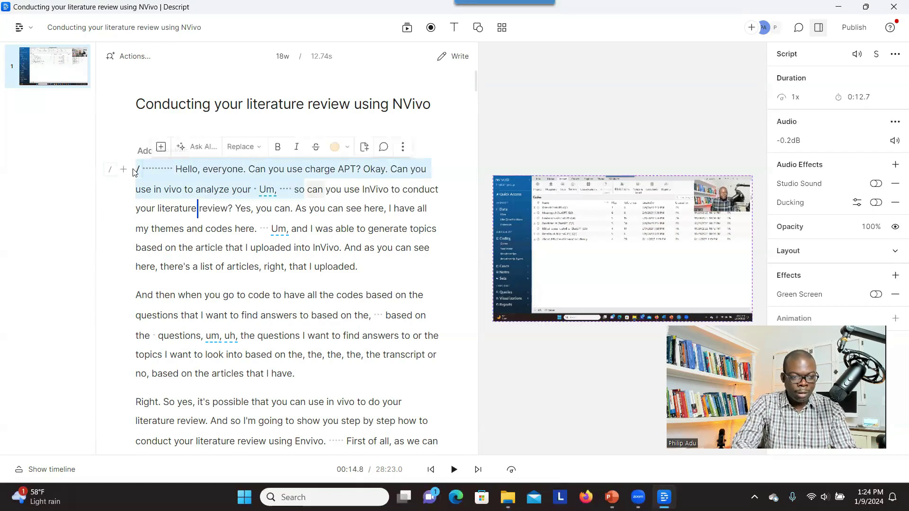
key(BackSpace)
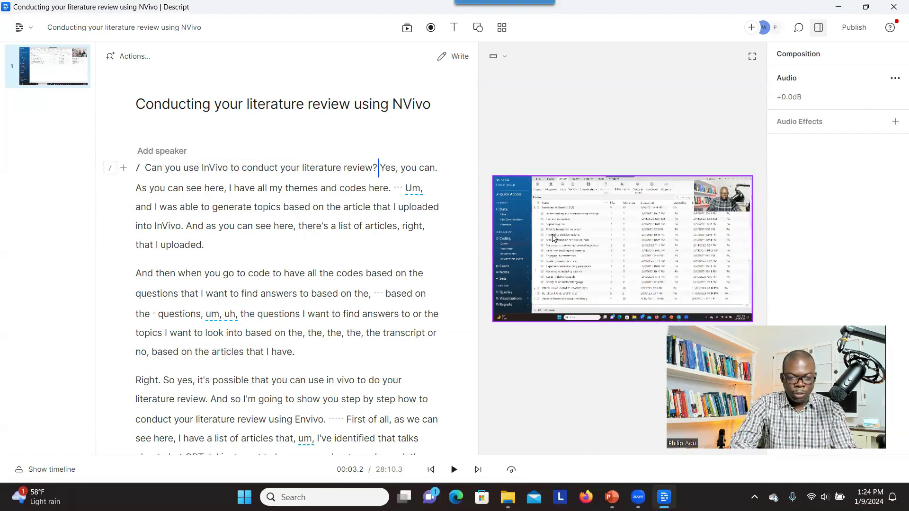
- Play the recording from its new beginning to check the cut
click(144, 168)
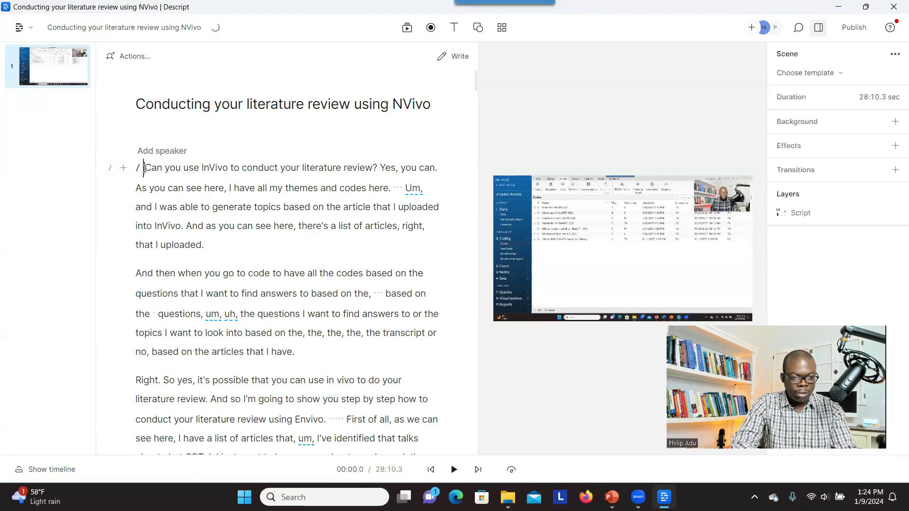
key(space)
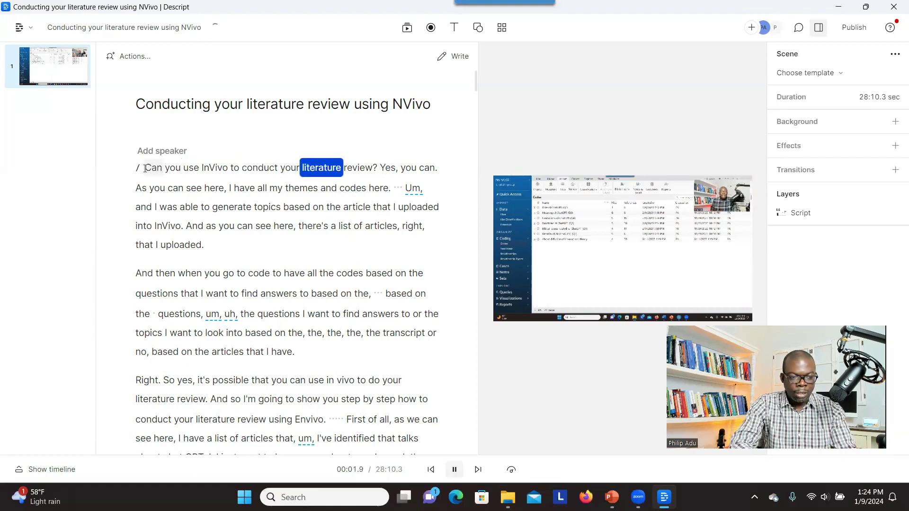
key(space)
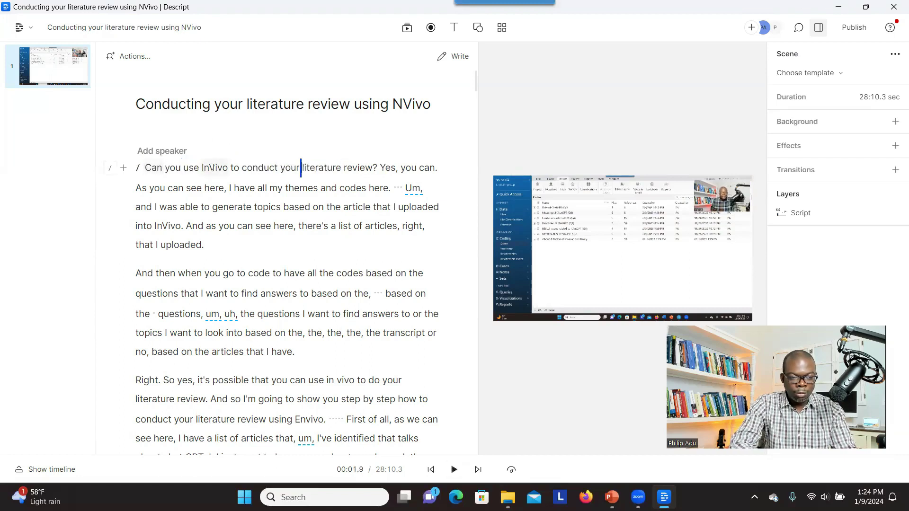
- Correct the word "InVivo" to "NVivo" in the transcript's opening sentence
click(212, 167)
right_click(212, 168)
click(228, 169)
double_click(229, 169)
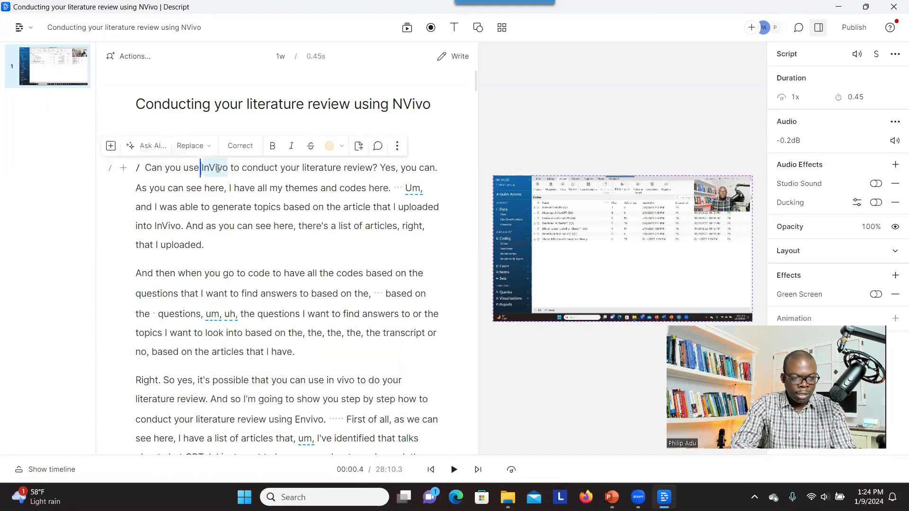
right_click(218, 169)
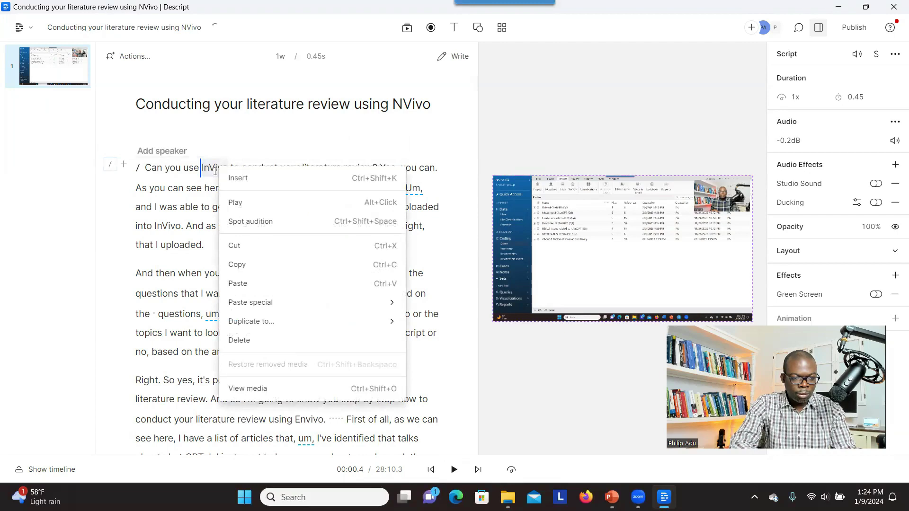
key(Escape)
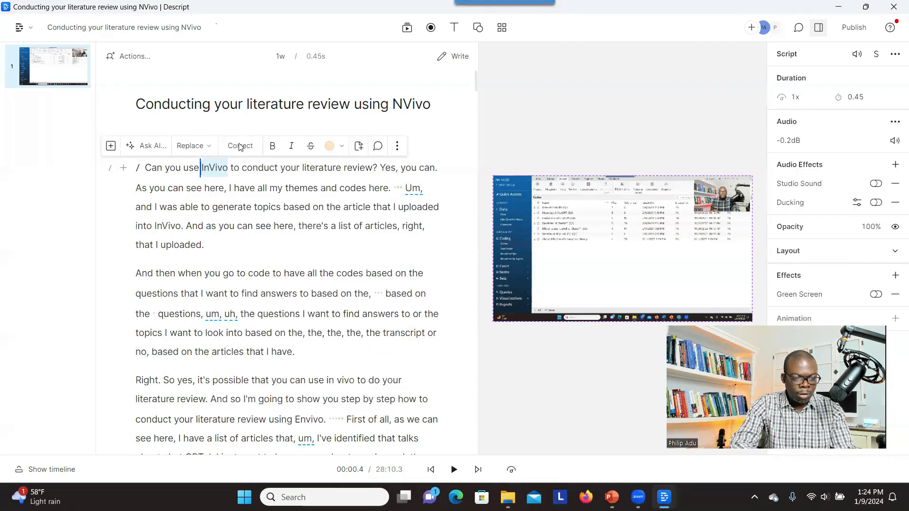
click(240, 145)
text(NVivo)
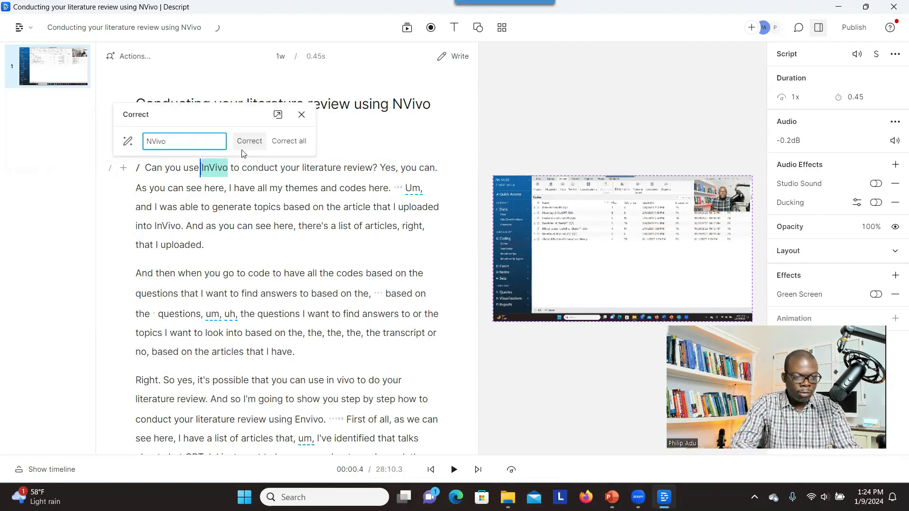
click(245, 151)
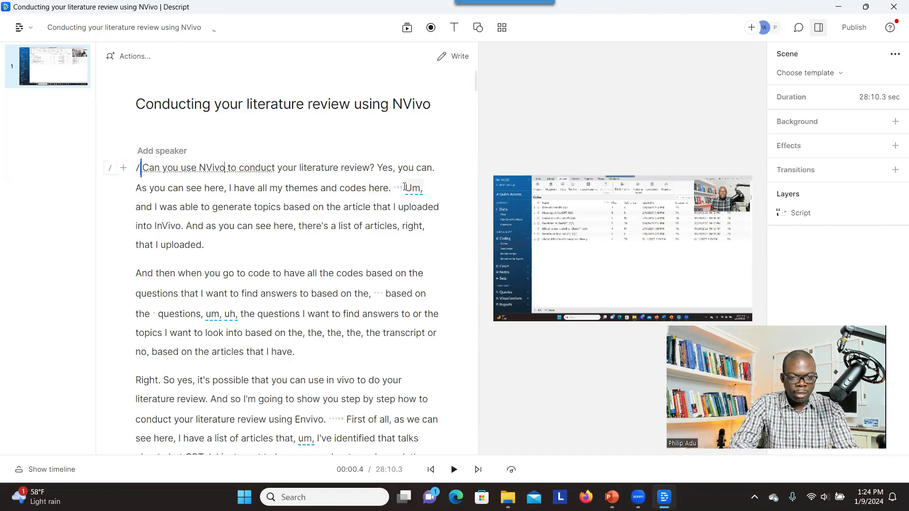
- Delete the filler word "Um," and the pause before it after "themes and codes here"
key(ctrl+Right)
key(ctrl+Right)
key(ctrl+Right)
click(403, 188)
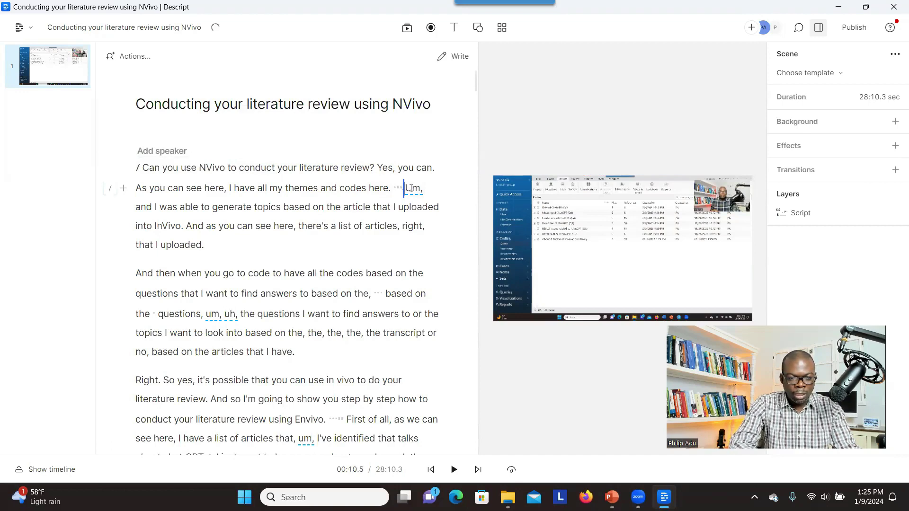
double_click(411, 188)
key(BackSpace)
key(BackSpace)
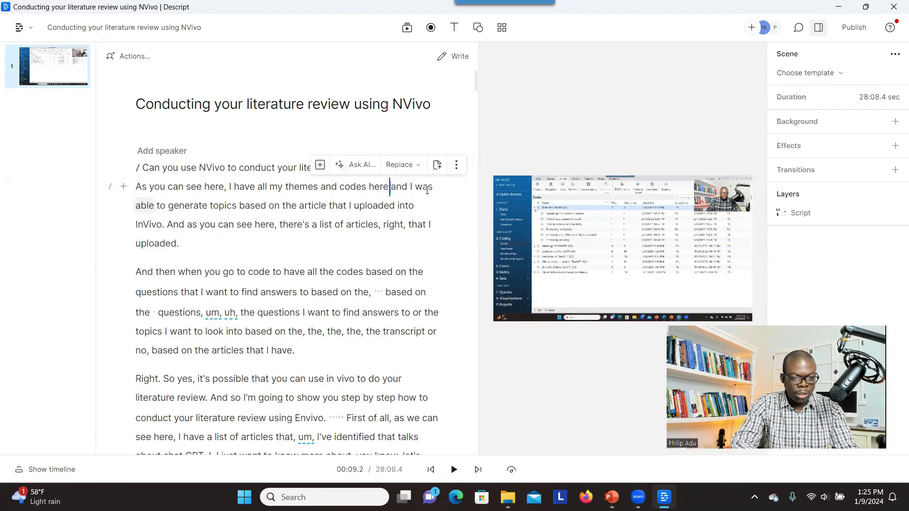
- Play the recording from the word "codes" to check the transition where the filler was removed
click(361, 190)
key(space)
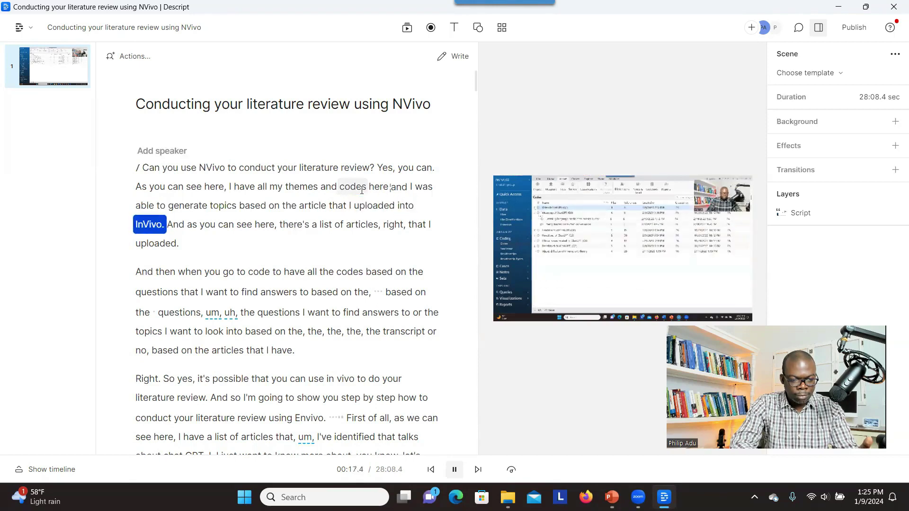
key(space)
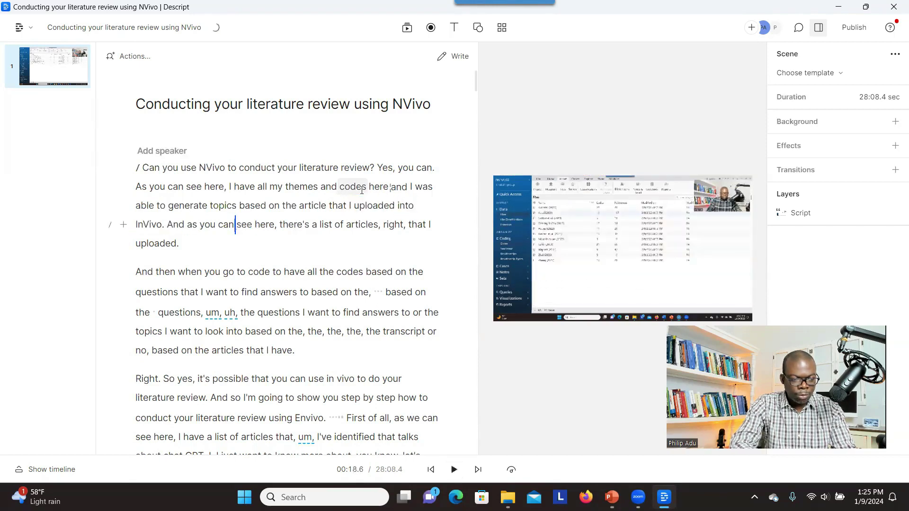
- Correct "InVivo" to "NVivo" after "the article that I uploaded into"
click(151, 225)
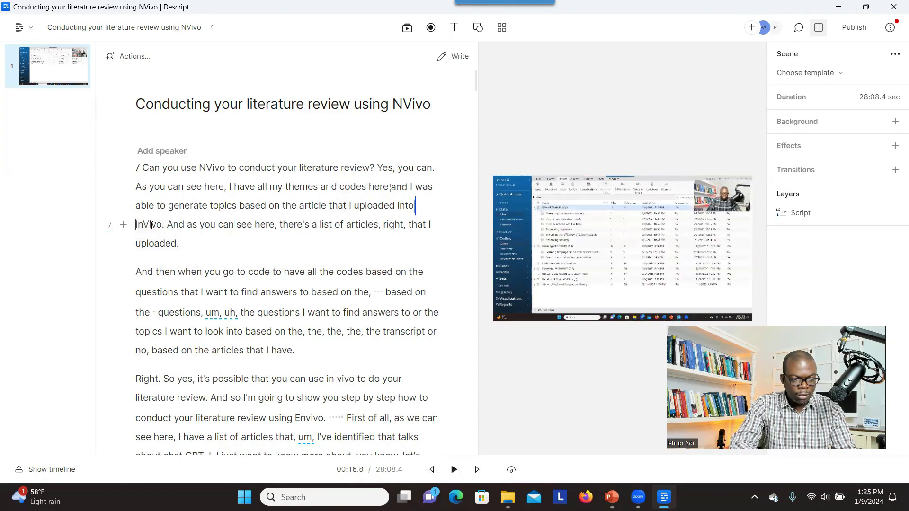
double_click(151, 226)
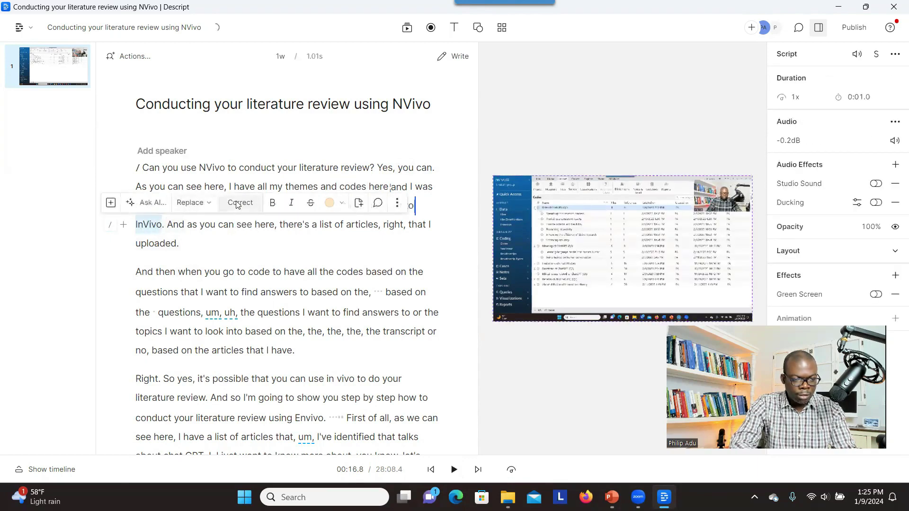
click(232, 203)
text(NVivo)
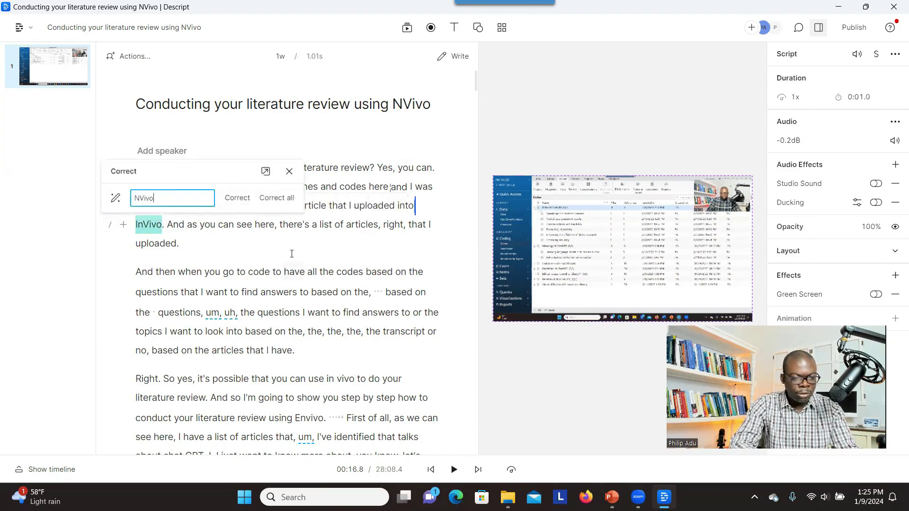
click(237, 204)
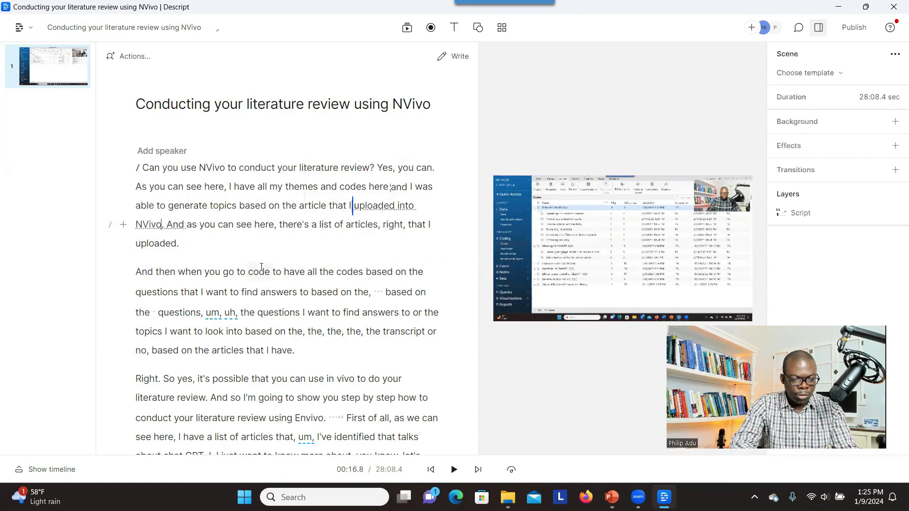
- Delete the filler words "um, uh," before "the questions I want to find answers to" in the second paragraph
drag(238, 314, 208, 314)
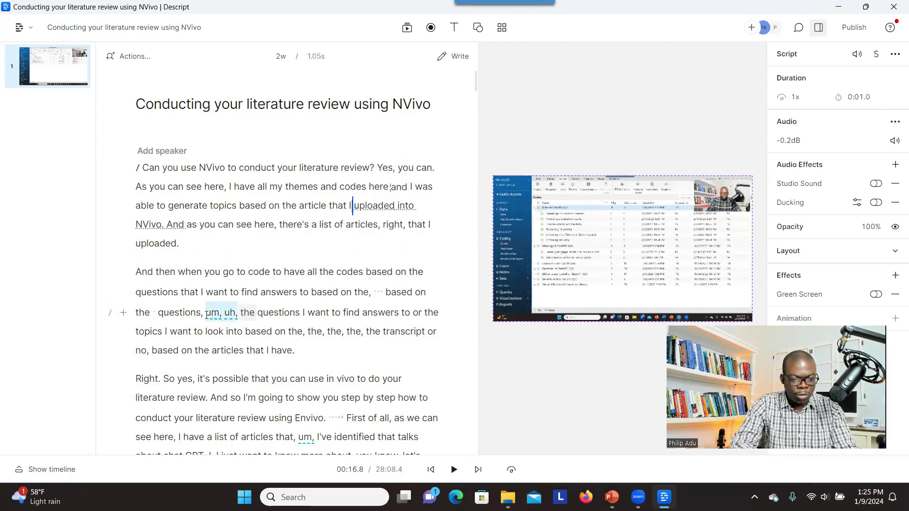
key(BackSpace)
click(207, 313)
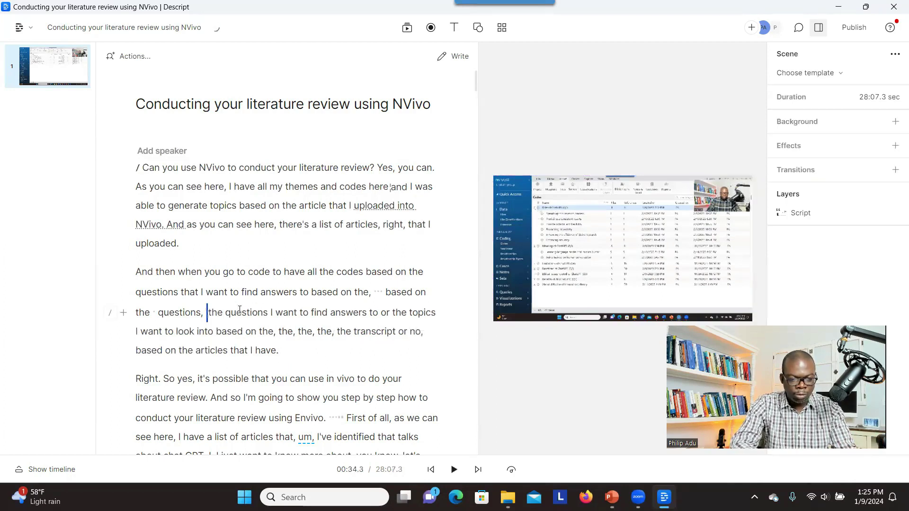
- Delete the pause between "based on the," and "based on the questions" in the second paragraph
click(386, 292)
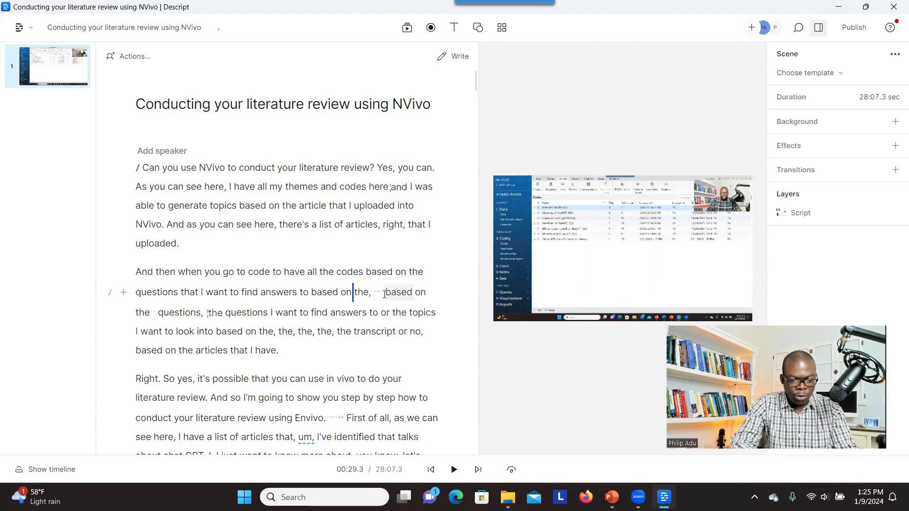
click(384, 293)
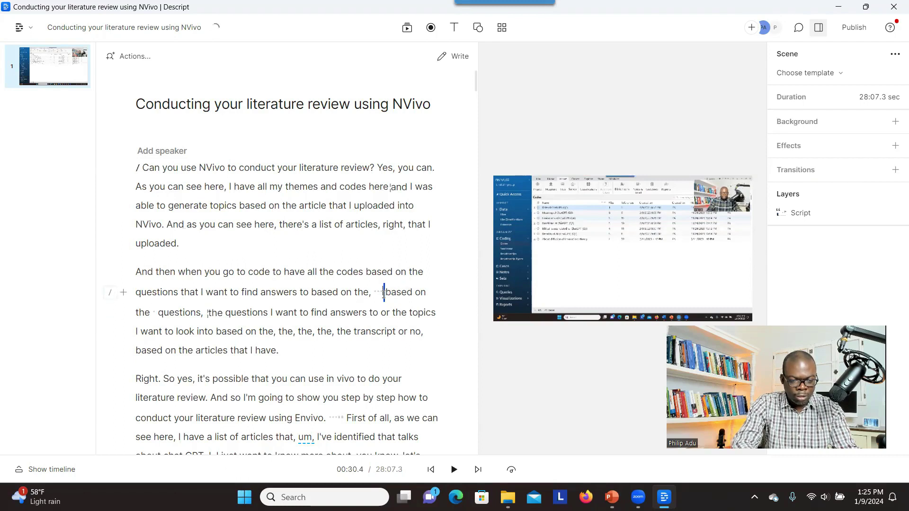
click(384, 293)
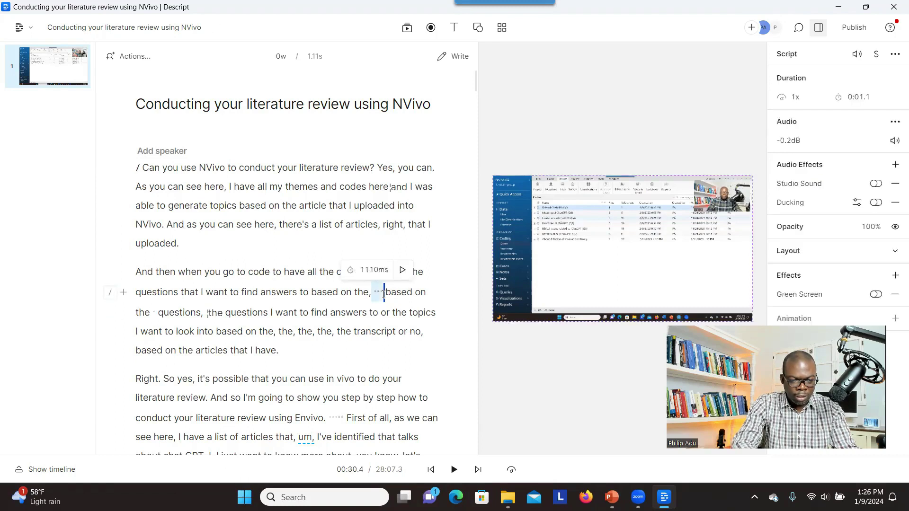
key(Delete)
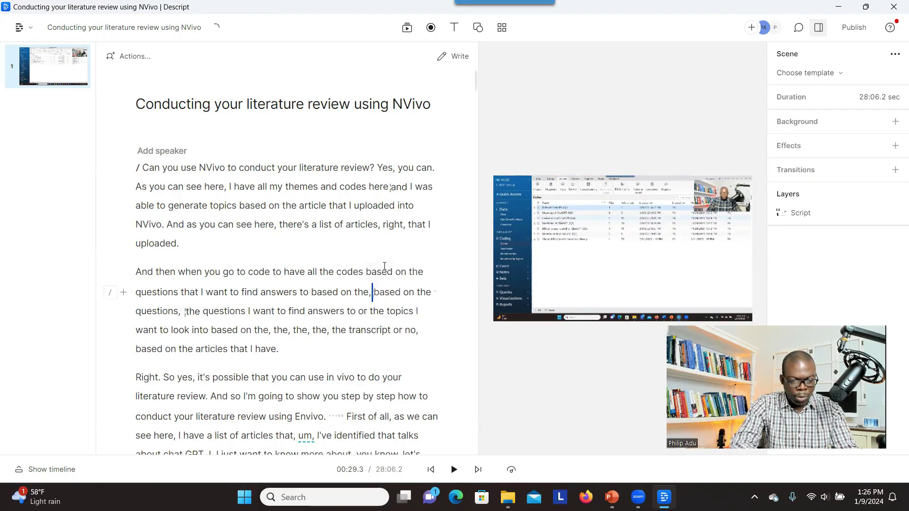
- Show the timeline and examine the waveform around the word "based" and the pause that follows it
click(60, 470)
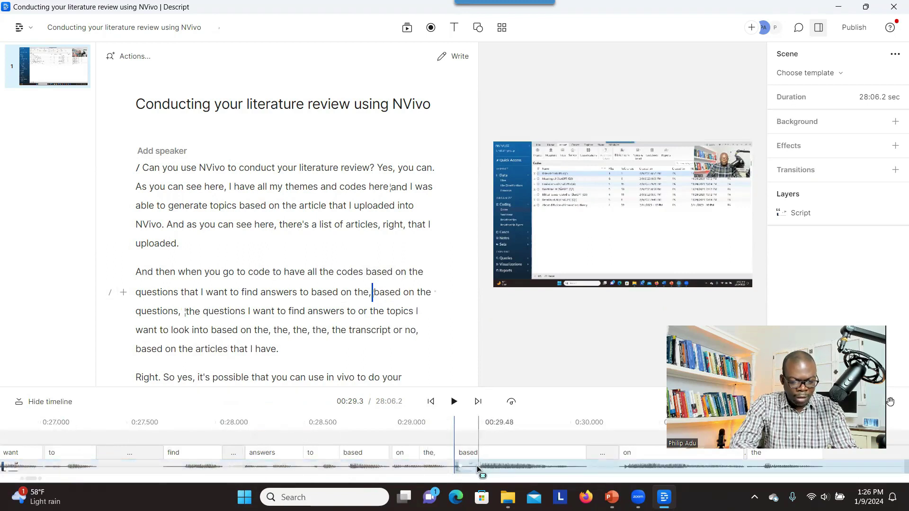
drag(478, 469, 594, 466)
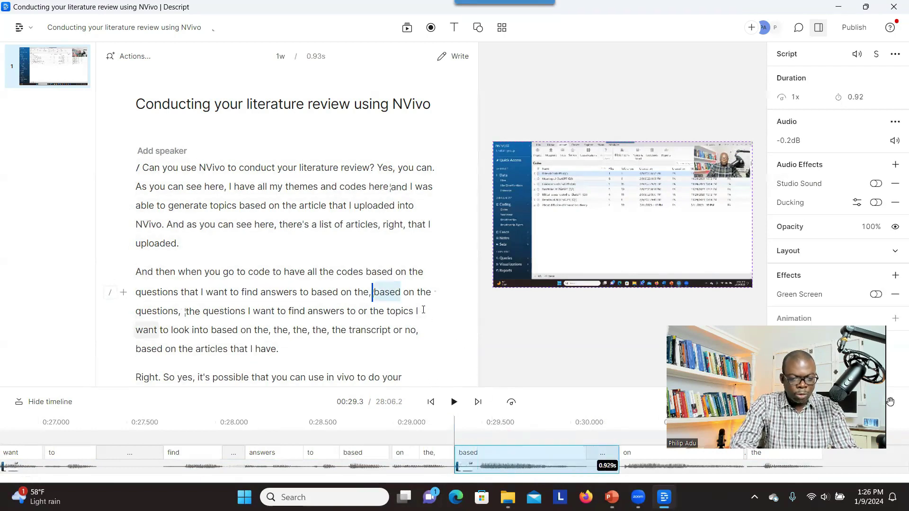
click(500, 460)
click(306, 311)
scroll(474, 78, down, 2)
scroll(474, 77, up, 2)
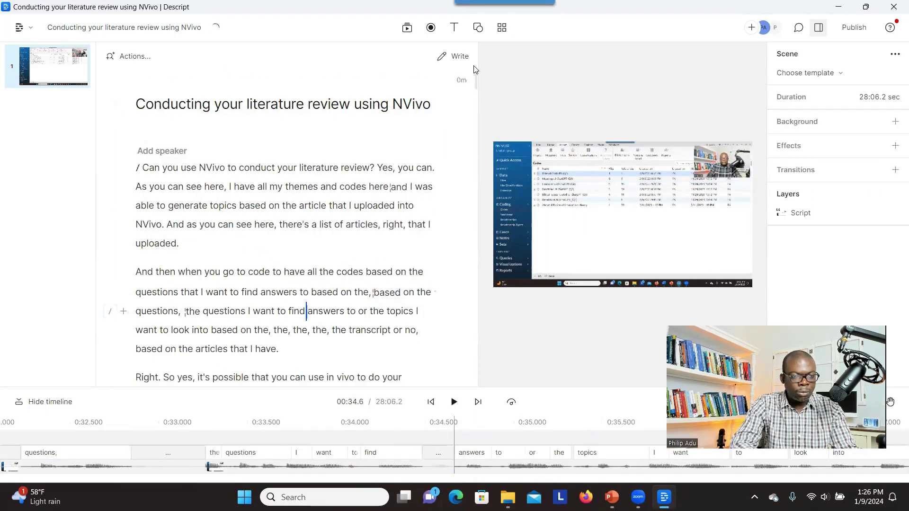
click(155, 29)
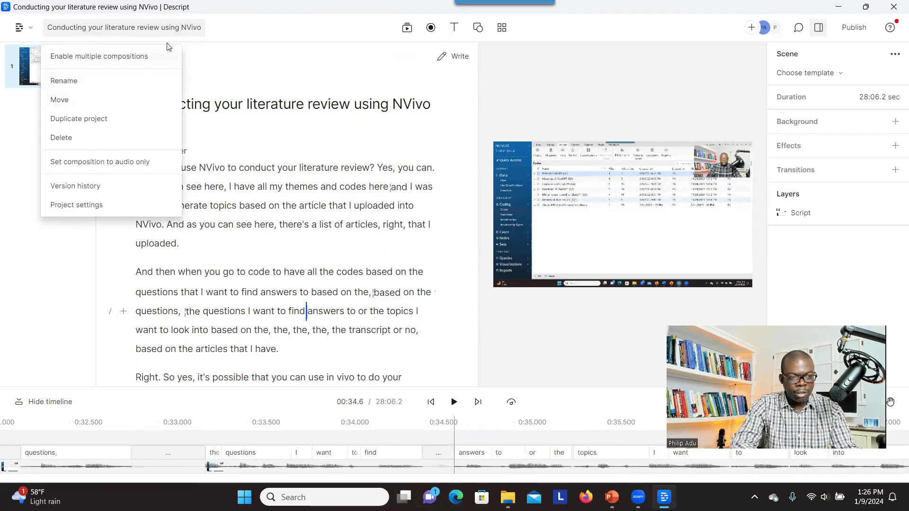
click(242, 106)
click(239, 207)
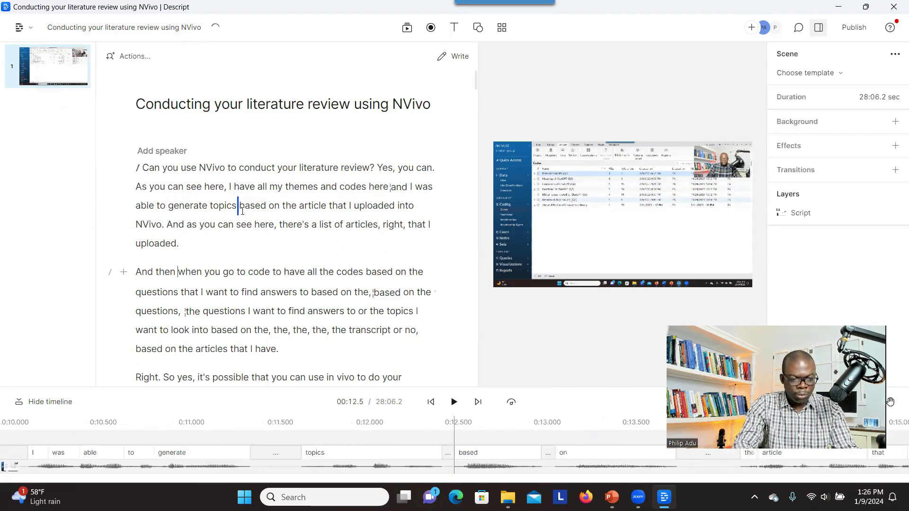
scroll(242, 211, down, 5)
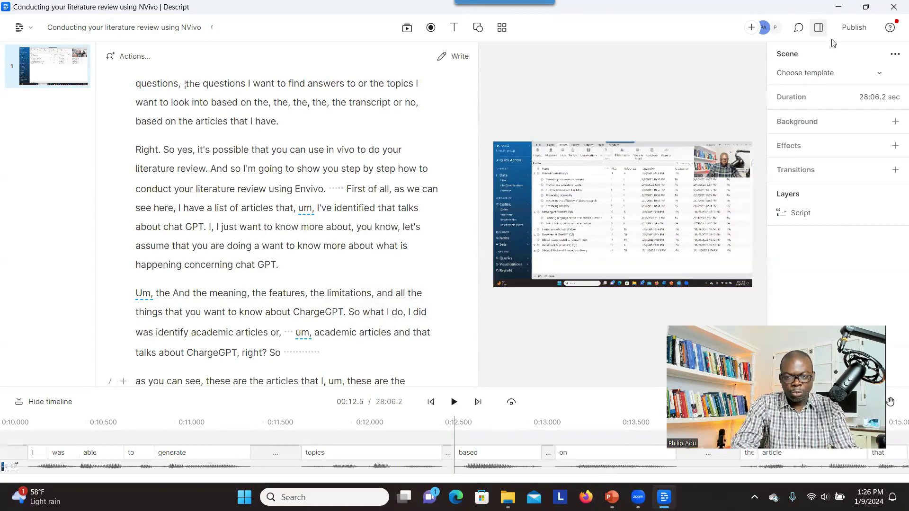
- Examine the export formats and video settings available for the current composition
click(852, 35)
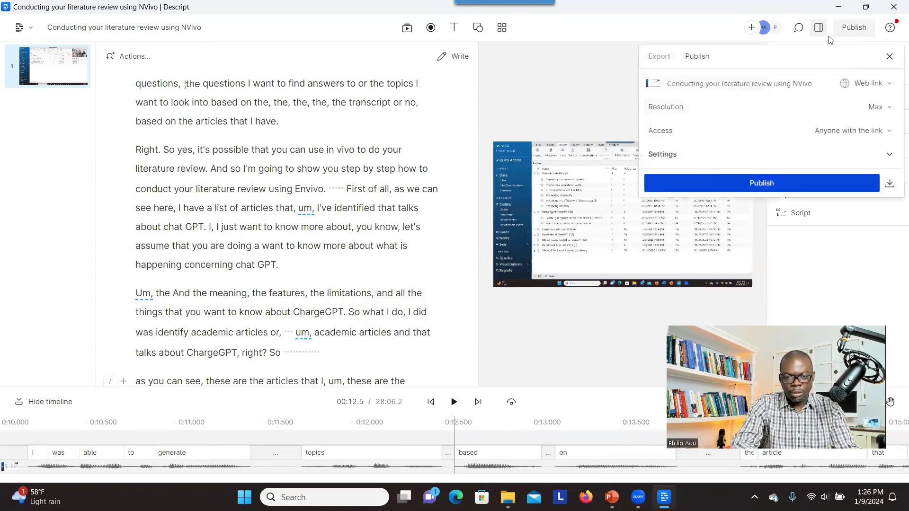
click(659, 63)
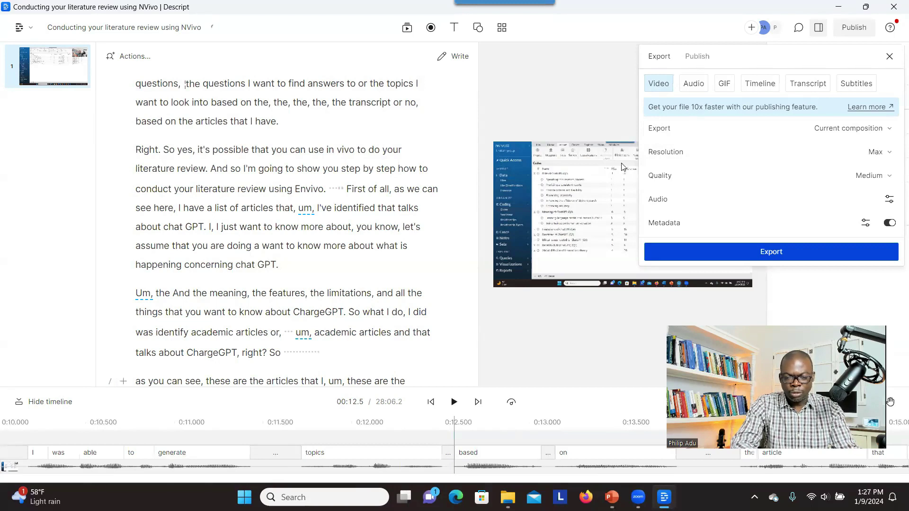
click(301, 201)
scroll(302, 200, down, 1)
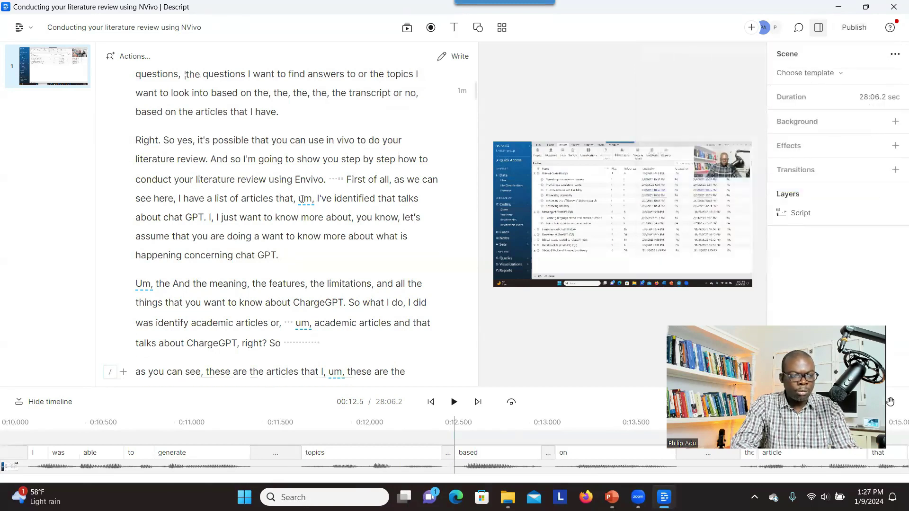
- Open the 16:15 project "Conducting your literature review using NVivo" and skim through its edited transcript
click(32, 29)
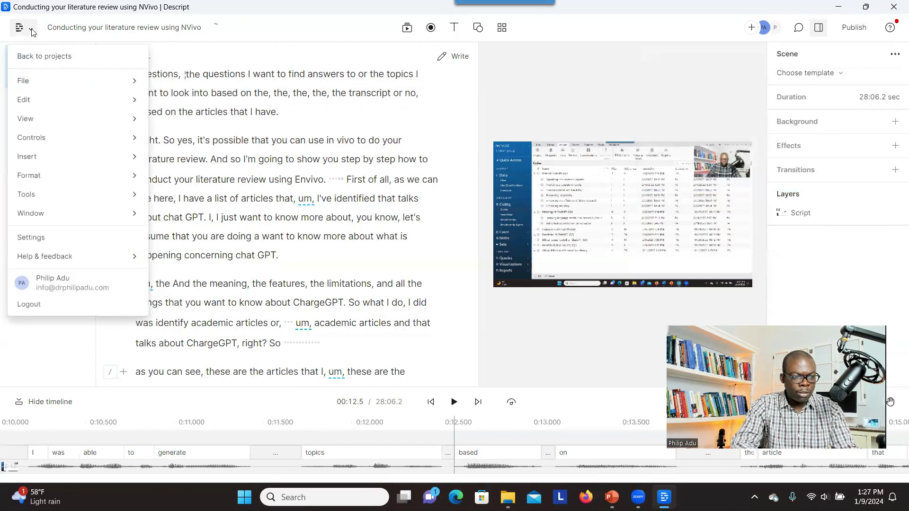
click(43, 59)
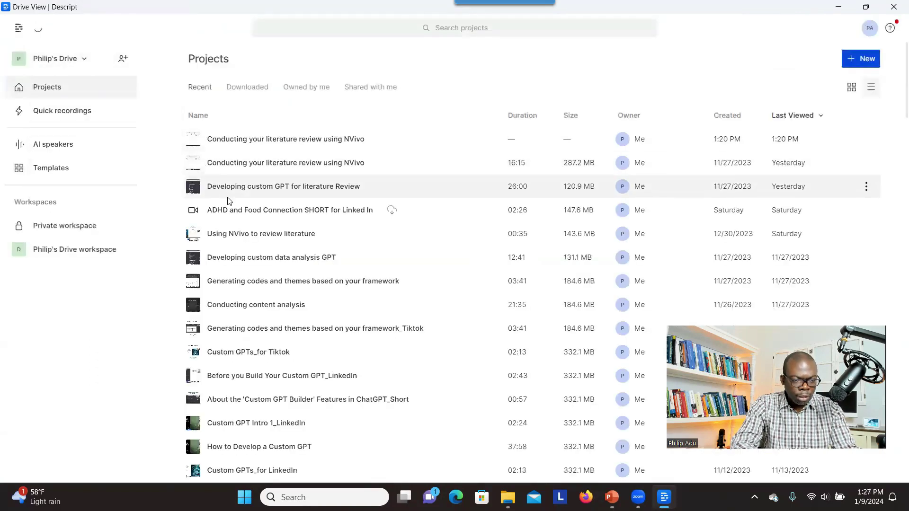
click(275, 165)
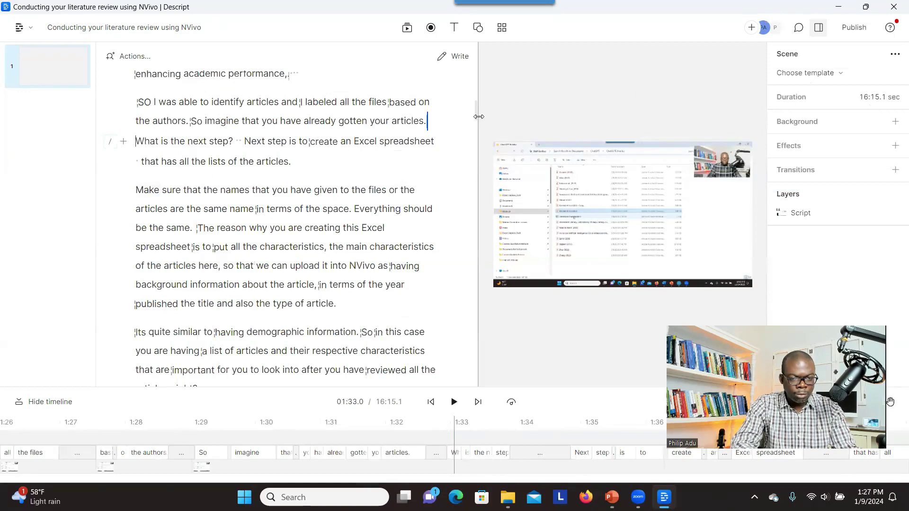
drag(475, 115, 474, 259)
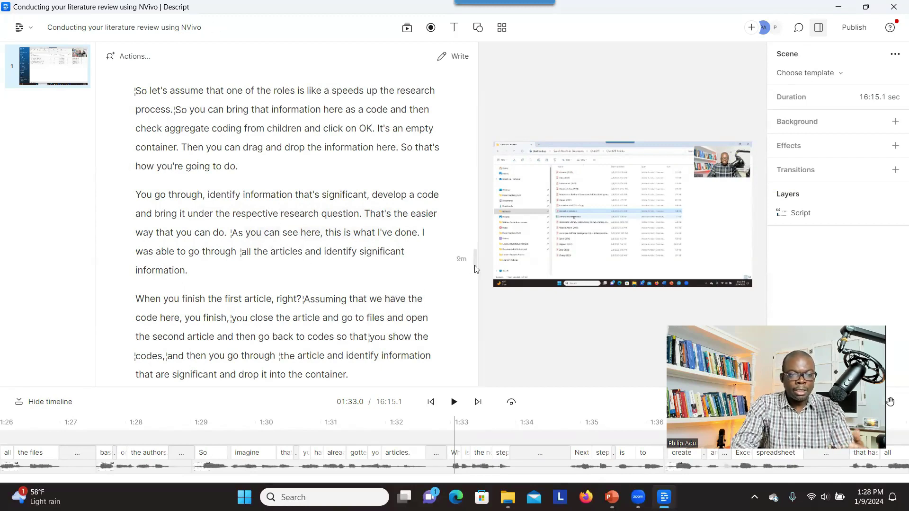
drag(474, 269, 466, 80)
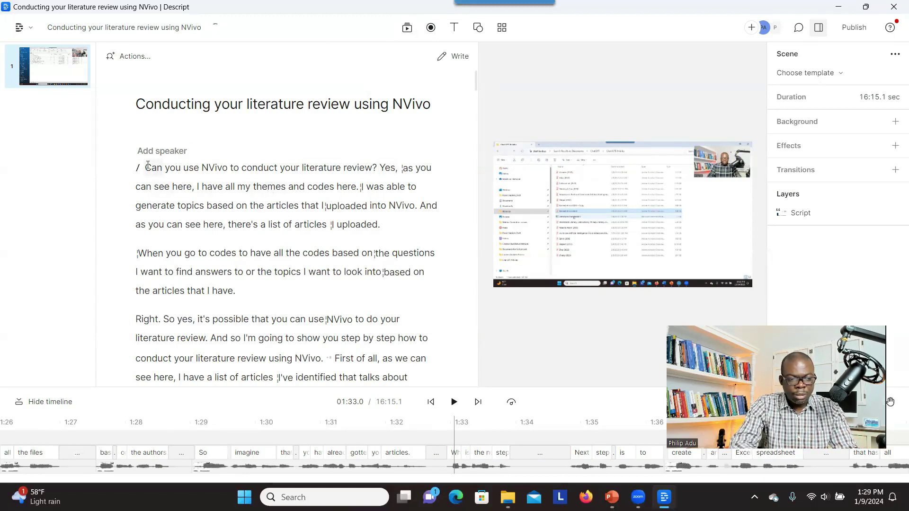
- Copy the first two transcript paragraphs, from "Can you use NVivo" through "the articles that I have."
drag(147, 164, 244, 294)
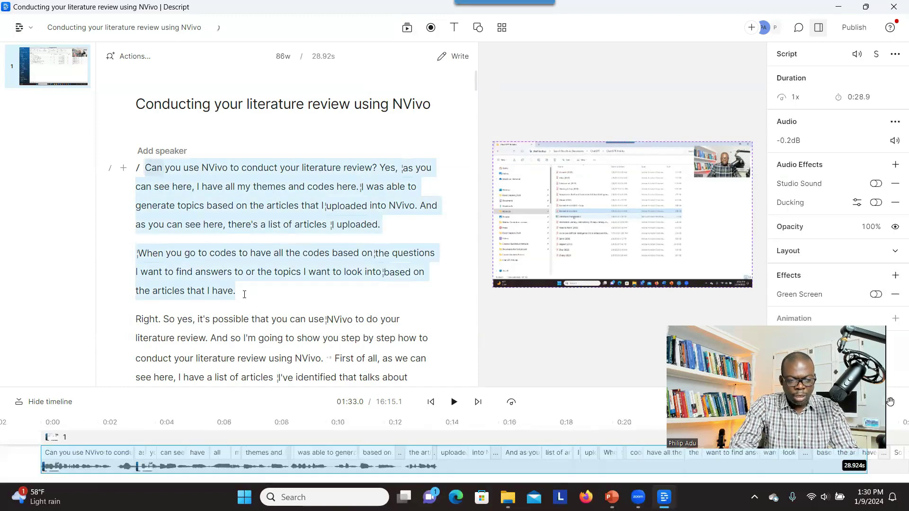
right_click(244, 294)
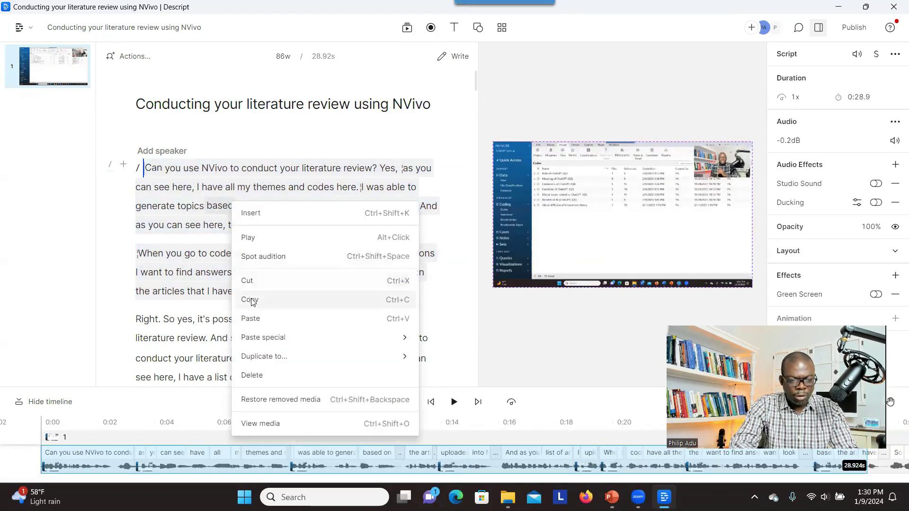
click(249, 300)
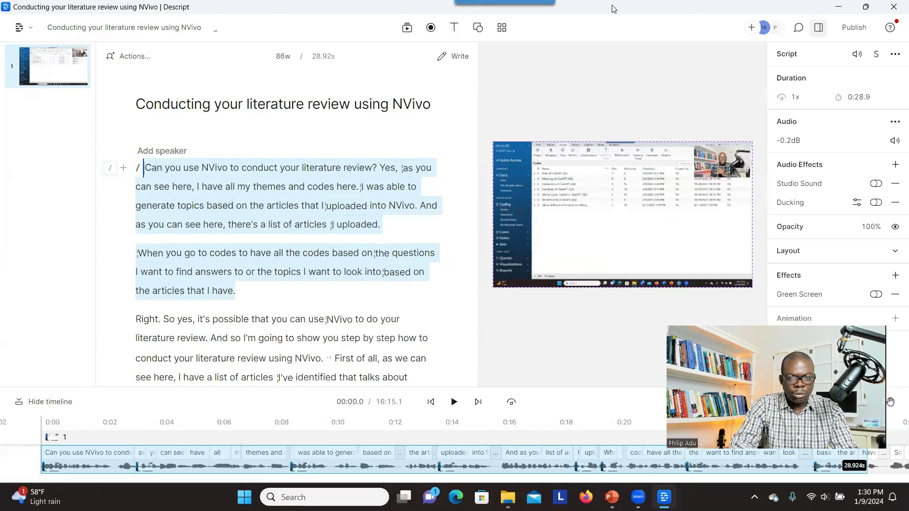
- Create a new video project with an empty composition and paste the copied transcript clip into it
click(30, 30)
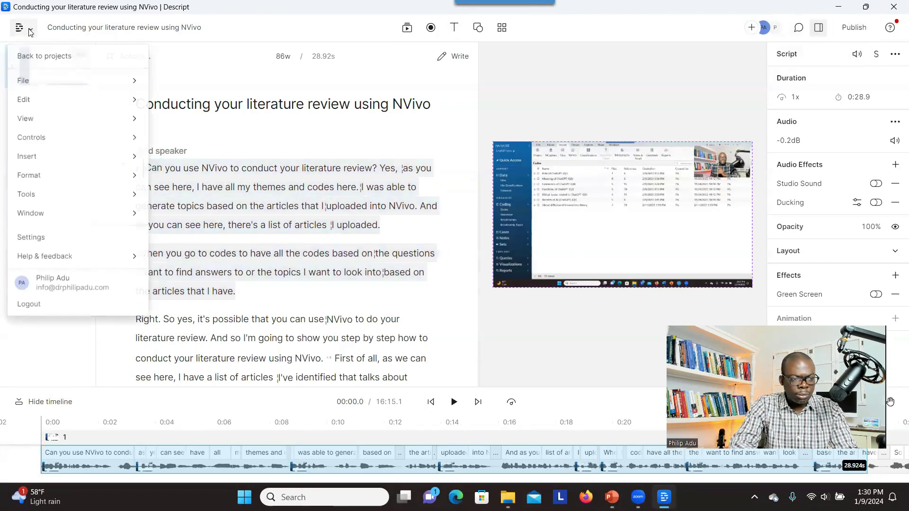
click(29, 57)
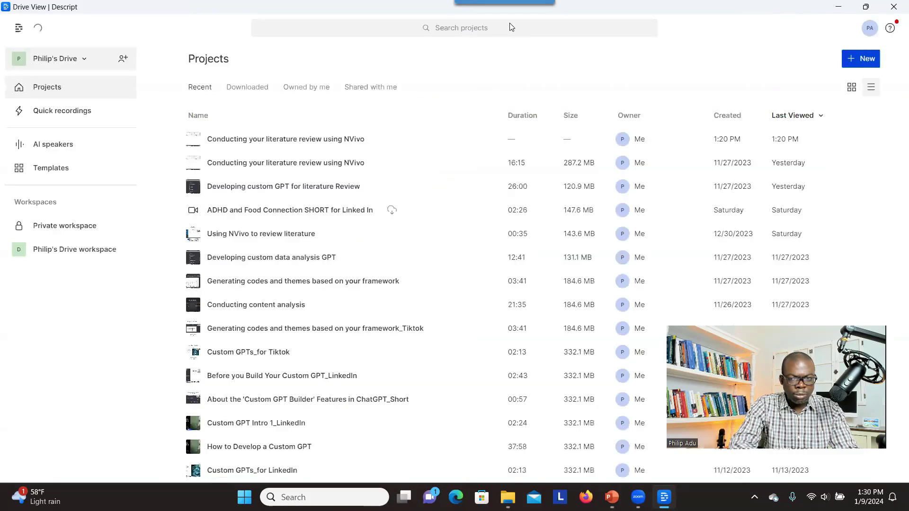
click(866, 61)
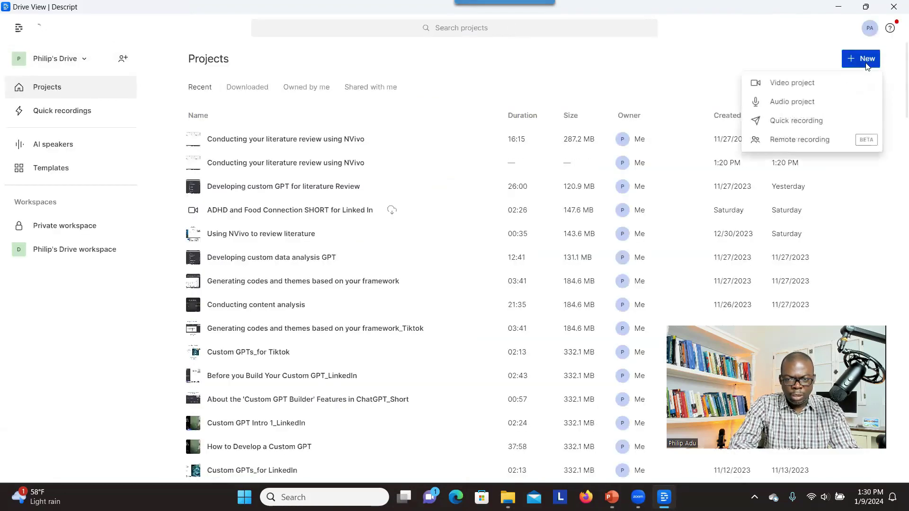
click(812, 84)
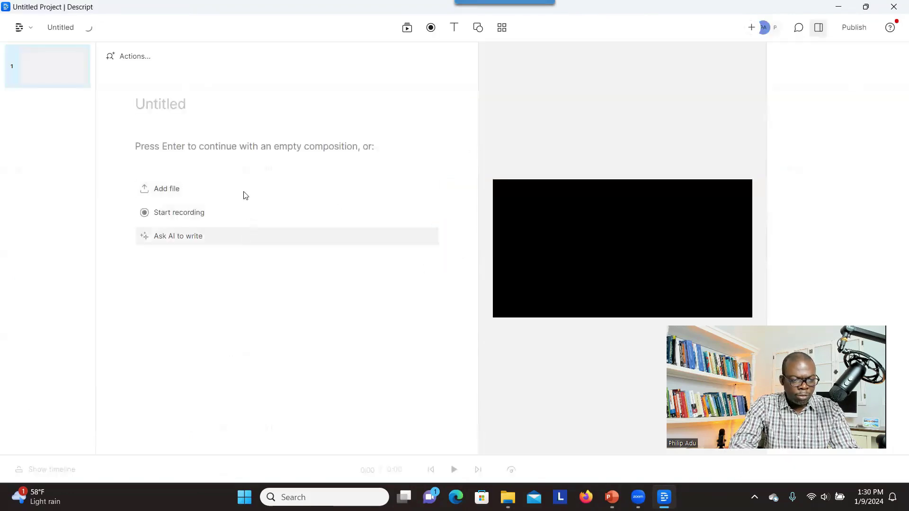
key(Return)
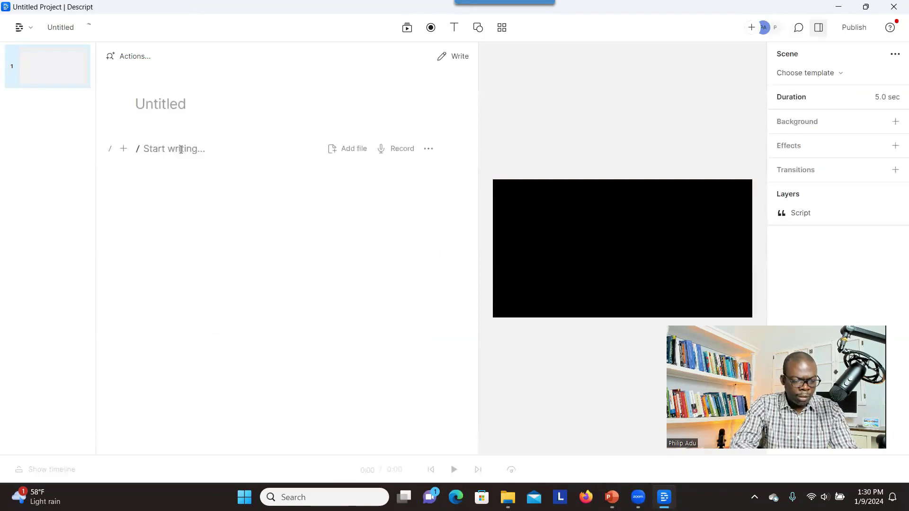
key(ctrl+v)
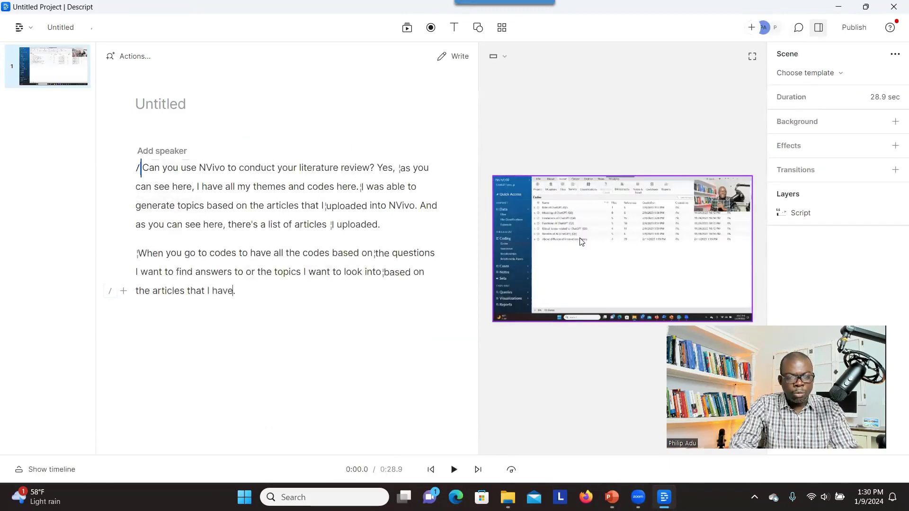
- Set the composition to Portrait 9:16 and apply the Basic Audiogram template to the scene
click(506, 59)
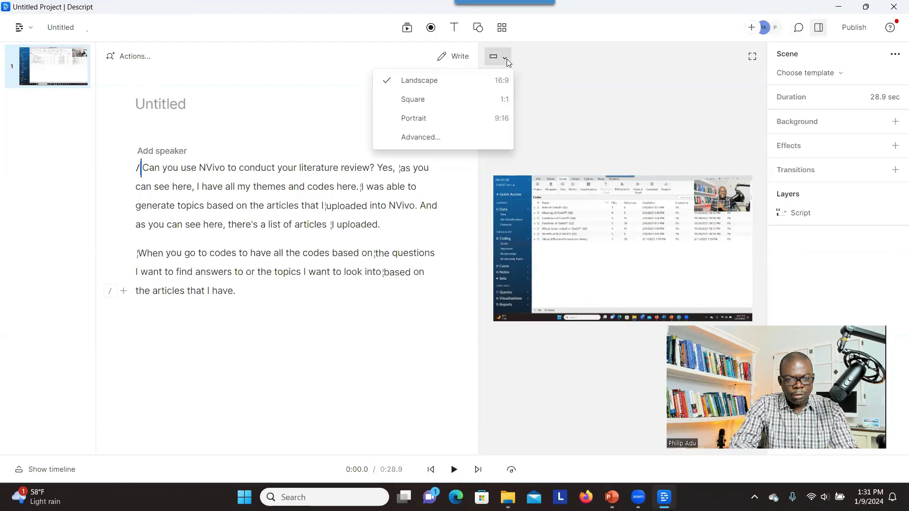
click(435, 123)
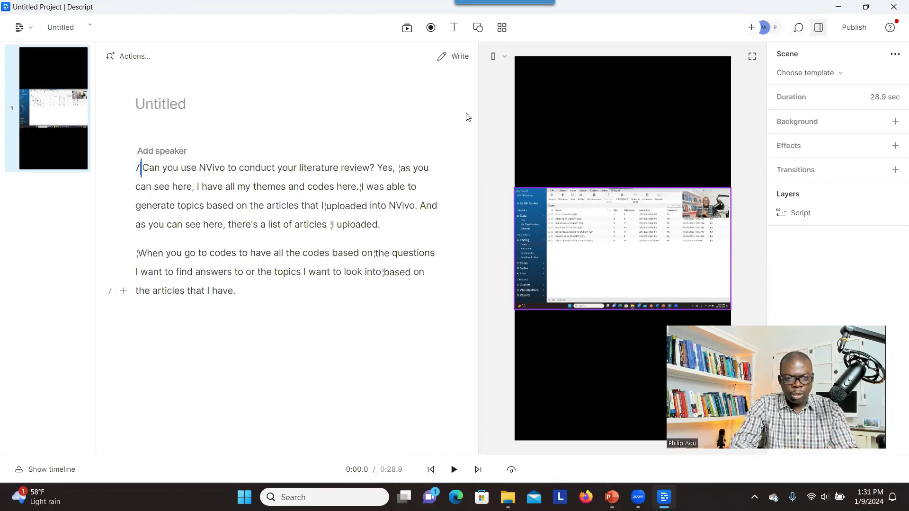
click(503, 29)
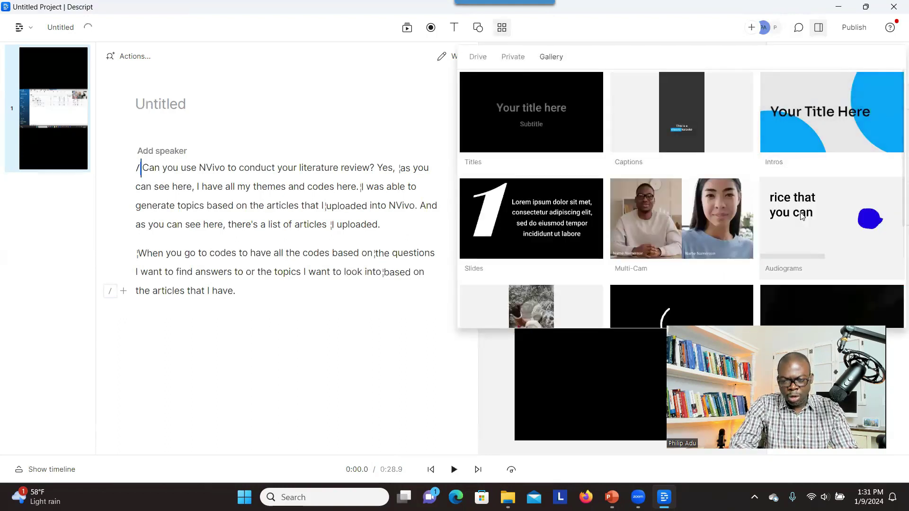
click(800, 213)
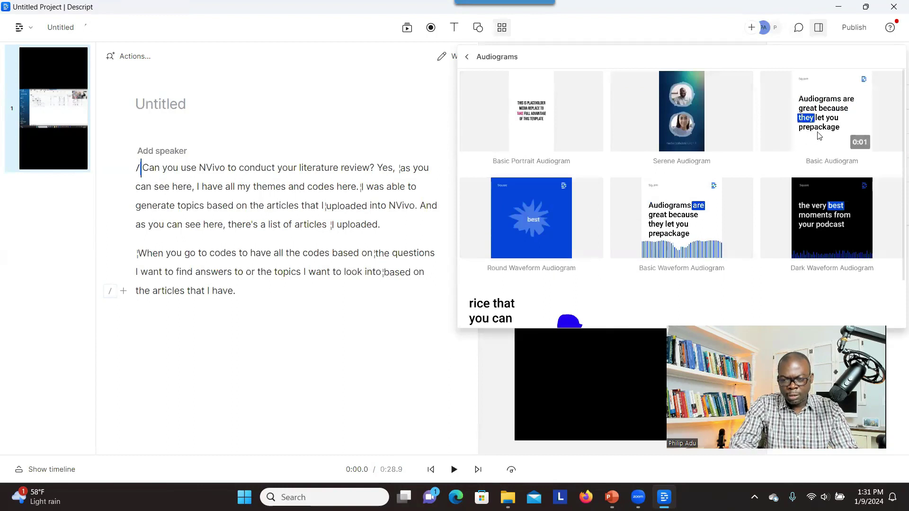
key(Escape)
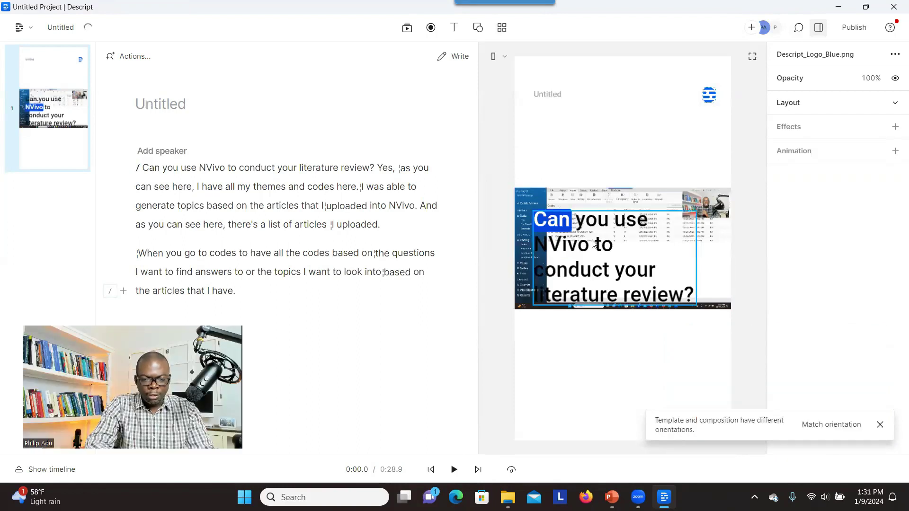
- Move the captions into the blank area below the video and widen their text box, dismissing the orientation notice
drag(602, 275, 597, 360)
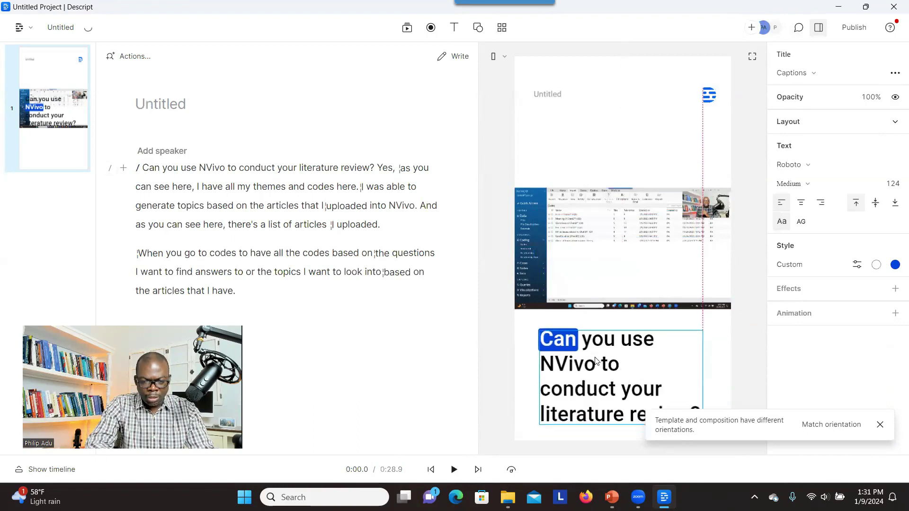
click(879, 425)
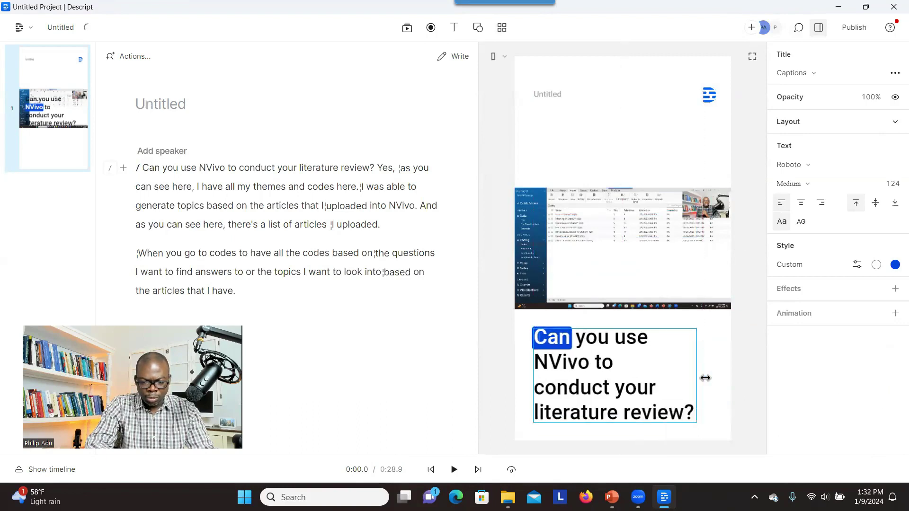
drag(696, 377, 713, 377)
- Delete the template's logo and the "Untitled" text above the video
click(709, 95)
key(Delete)
click(552, 94)
key(Delete)
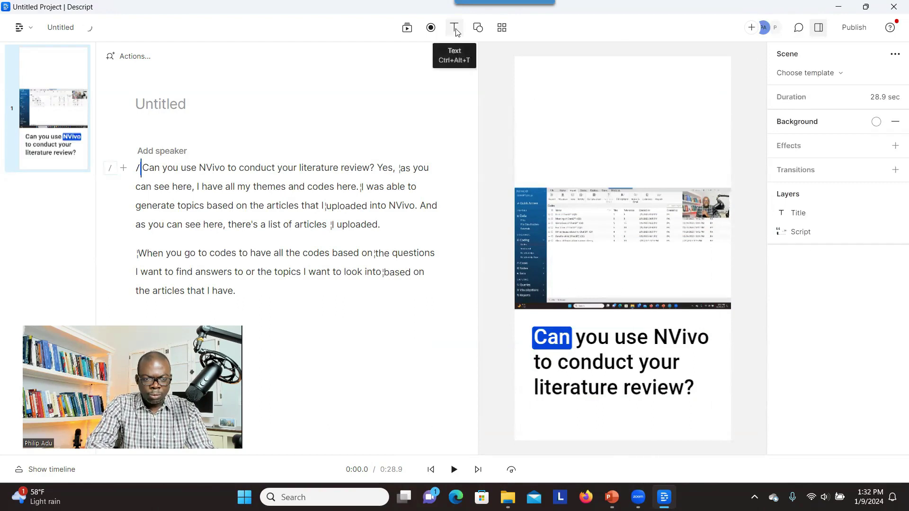
- Add a Subtitle text layer to the scene and set its fill to blue
click(456, 31)
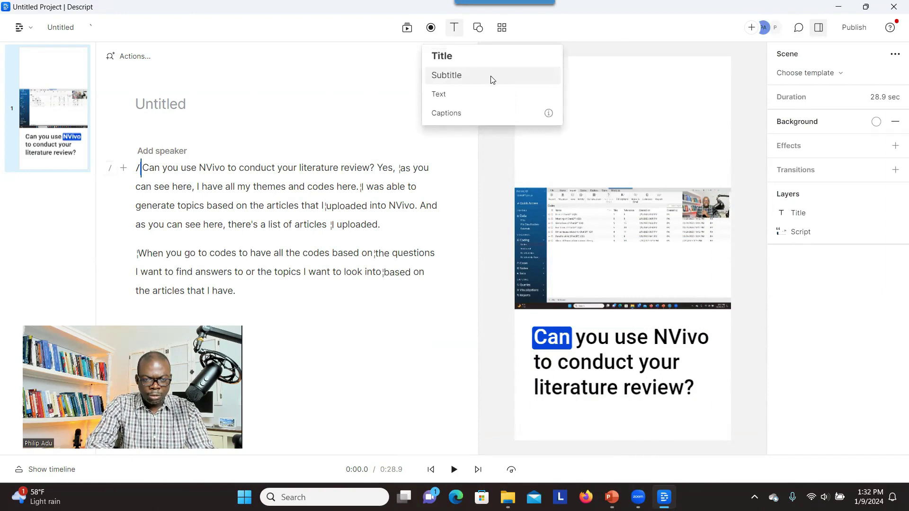
click(492, 79)
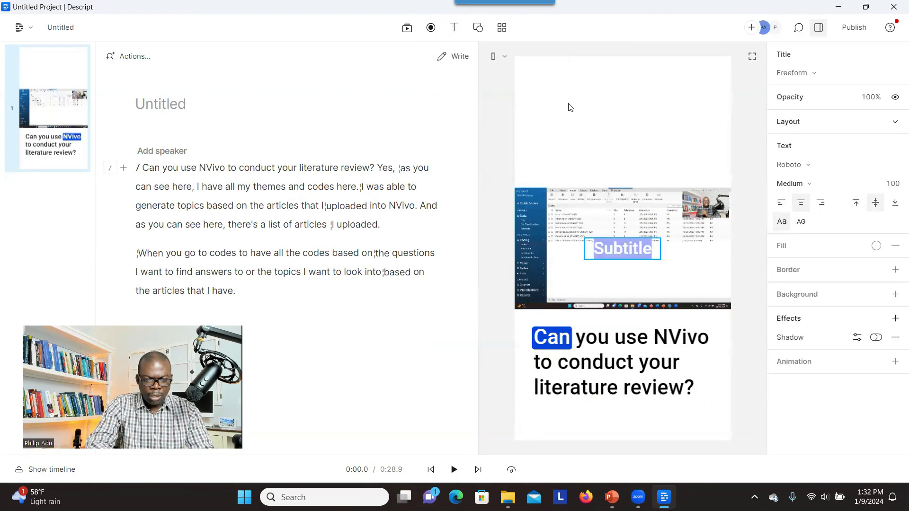
click(876, 246)
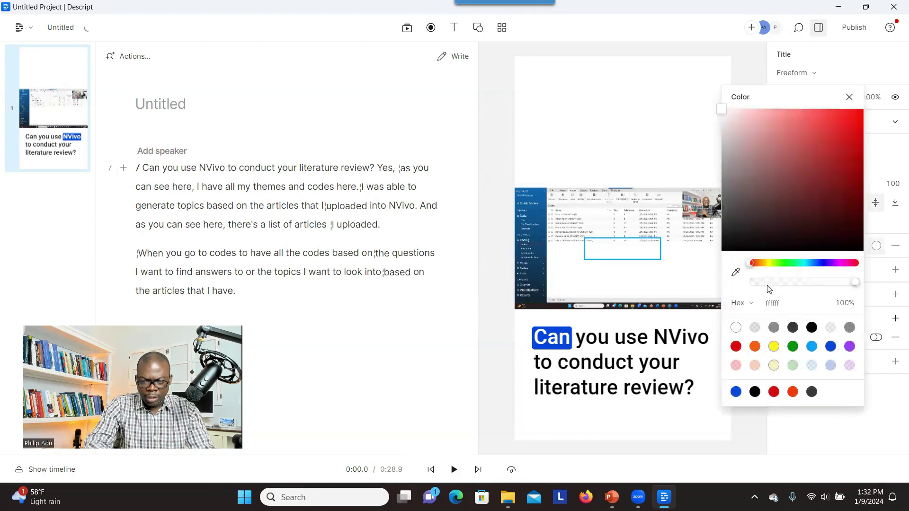
click(736, 392)
click(616, 246)
click(629, 257)
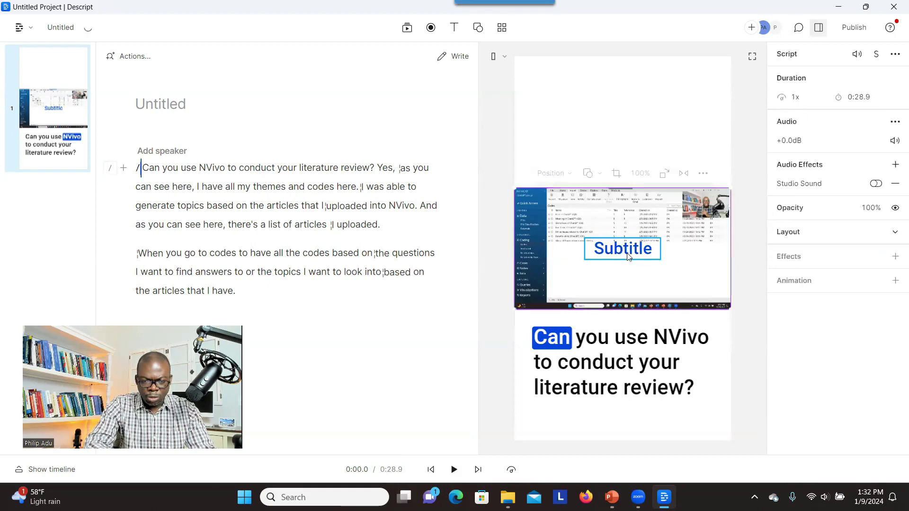
click(622, 243)
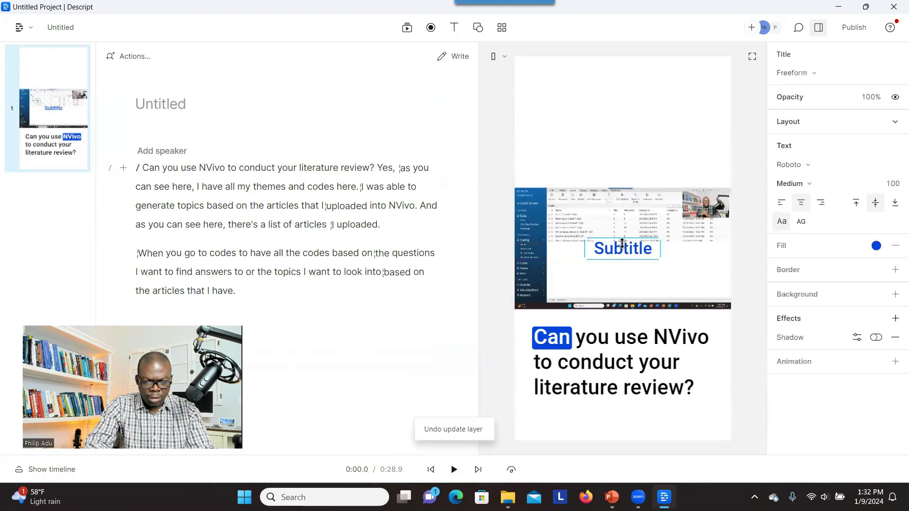
- Reposition and enlarge the subtitle's text box to span the blank area above the video
drag(622, 244, 616, 82)
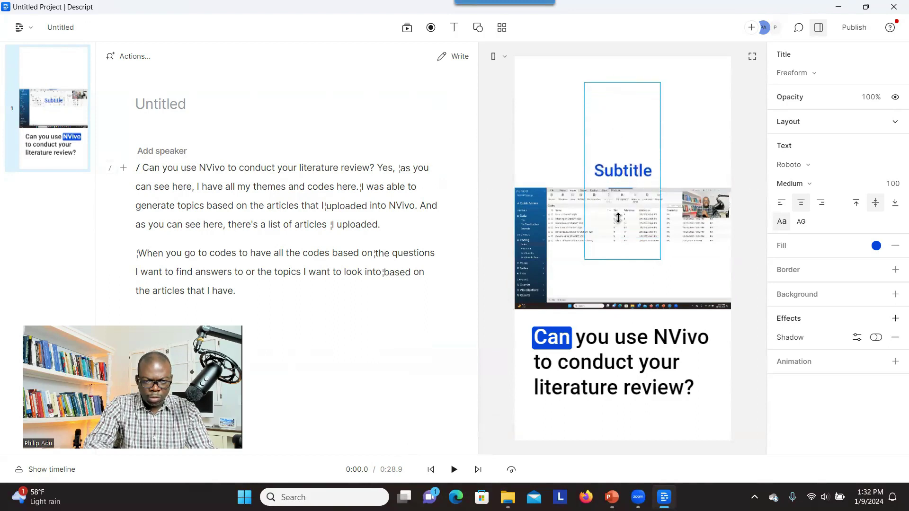
drag(618, 259, 615, 154)
drag(560, 126, 533, 124)
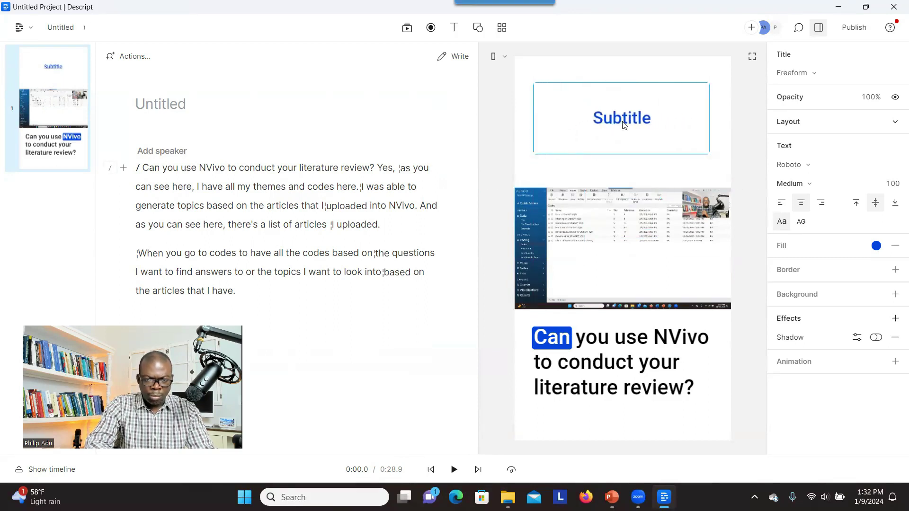
- Replace the subtitle text with "Conducting Literature Review with NVivo" and move it down closer to the video
double_click(622, 122)
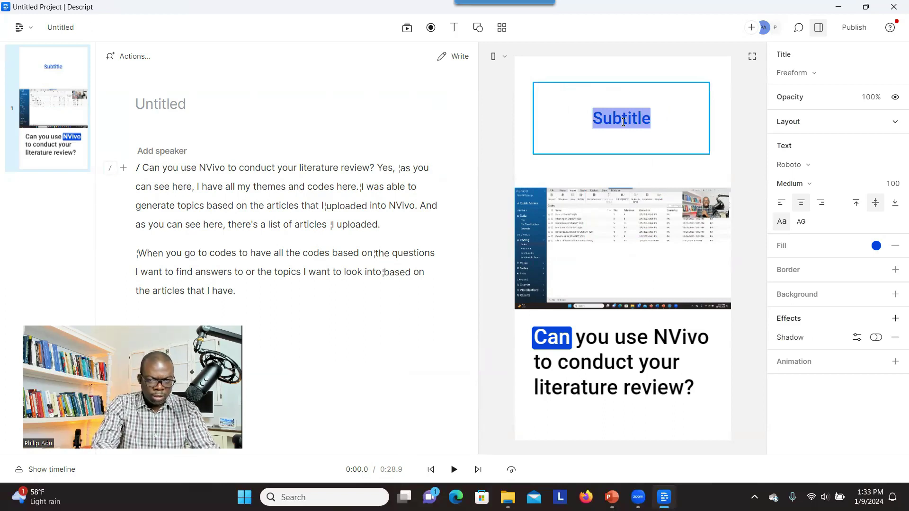
text(Conducting Literature Re)
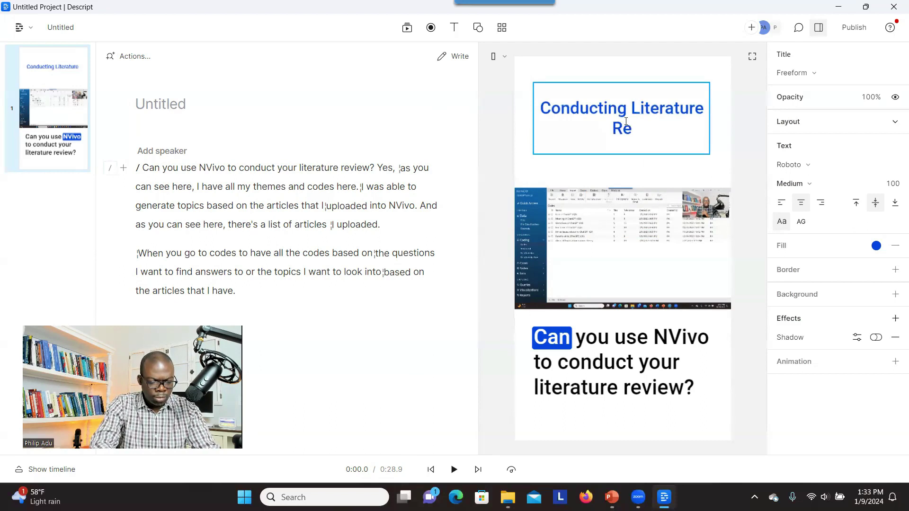
text(view with NVivo)
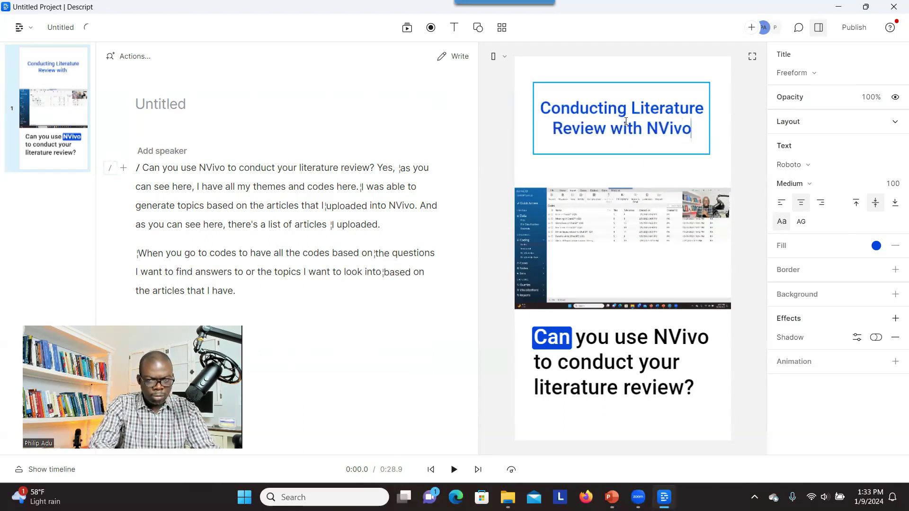
key(Escape)
drag(620, 144, 621, 157)
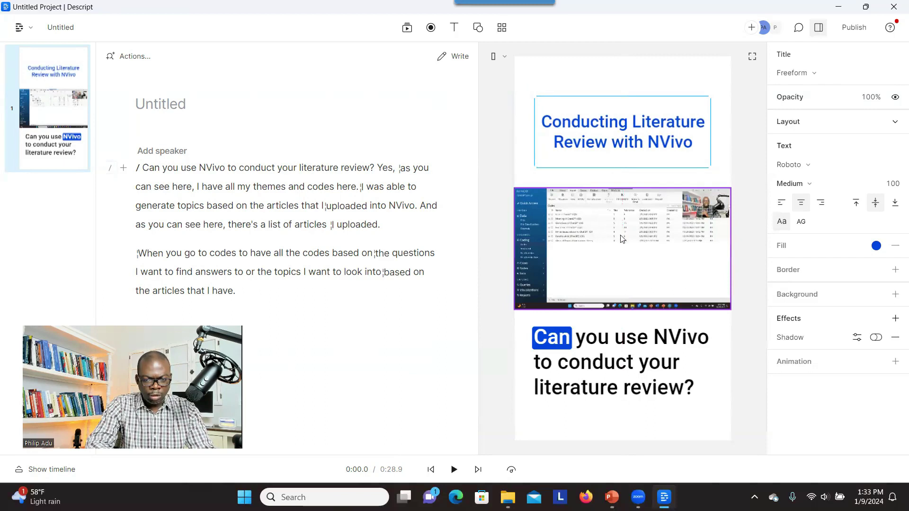
- Center-align the captions below the video and set their font size to 100
click(616, 331)
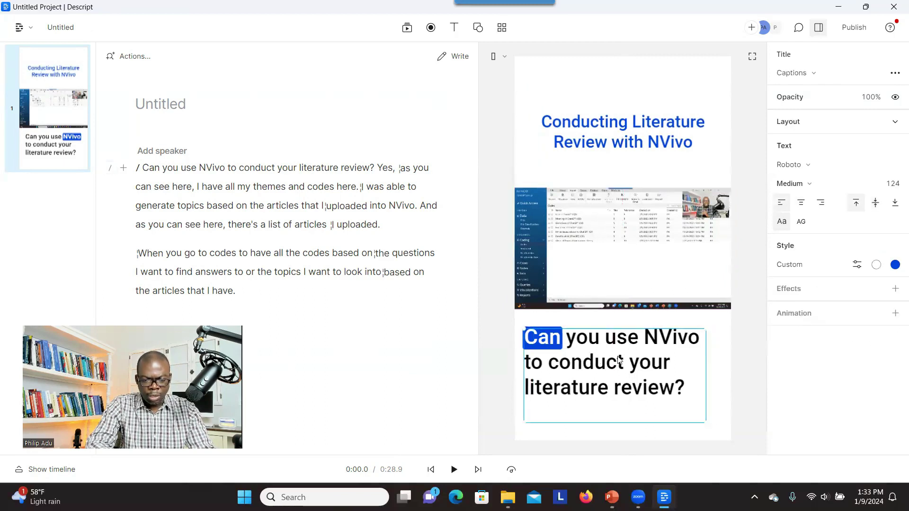
click(800, 209)
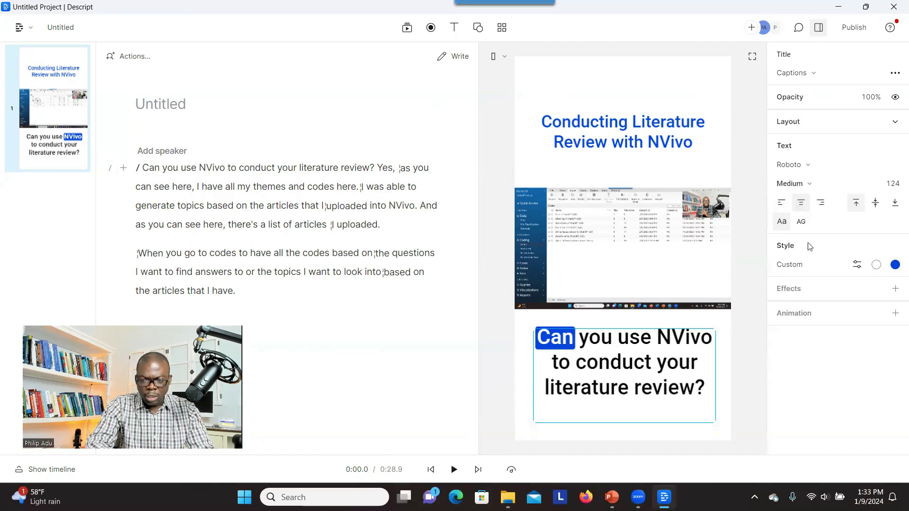
click(893, 184)
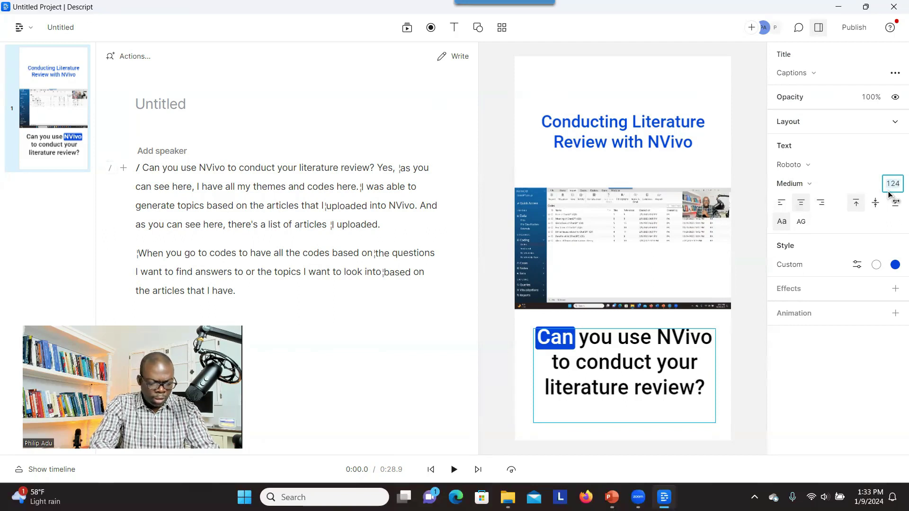
key(BackSpace)
key(BackSpace)
key(BackSpace)
text(100)
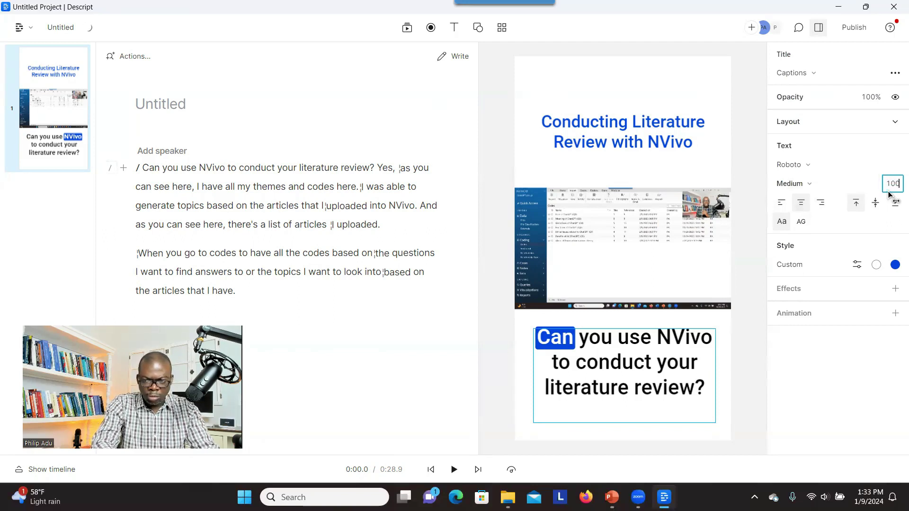
click(732, 424)
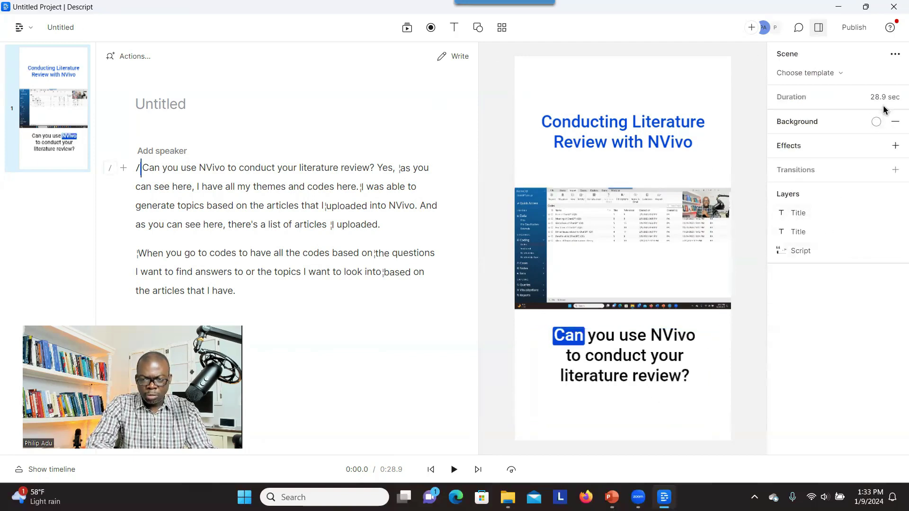
- Set the captions' font size to 120
click(645, 386)
click(893, 181)
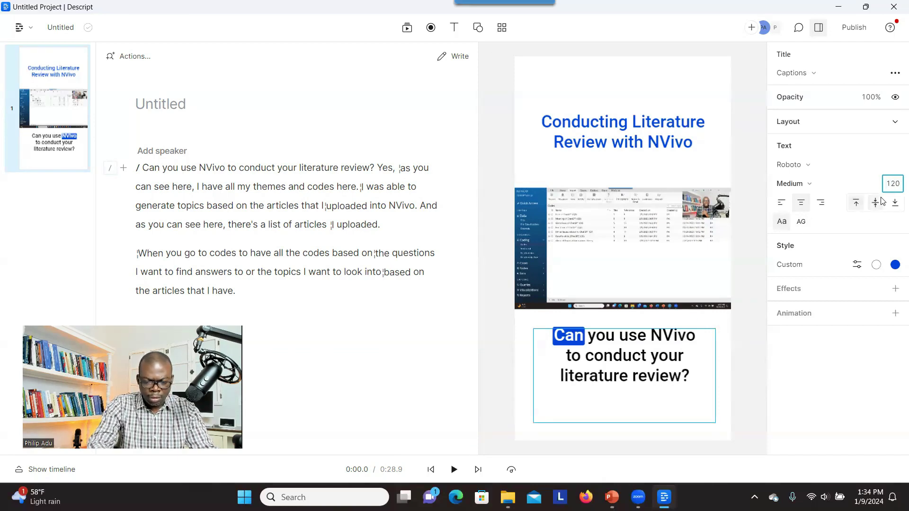
click(685, 344)
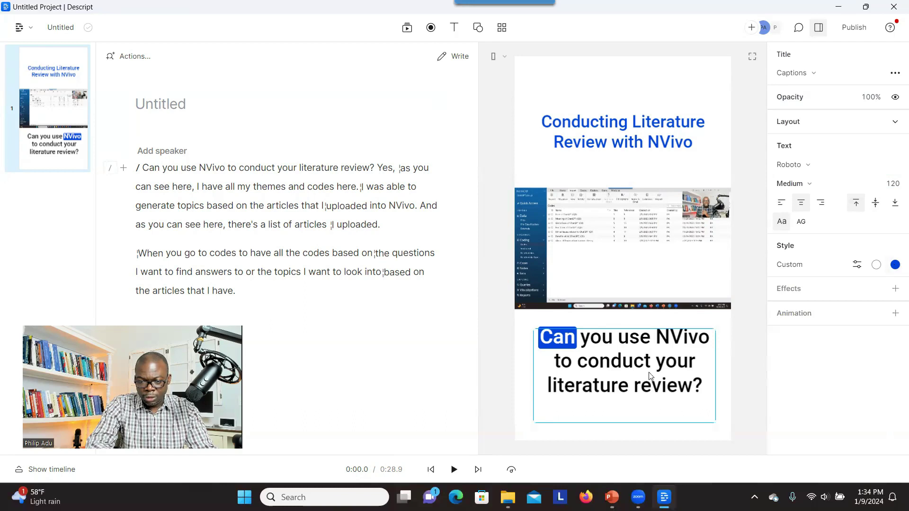
click(894, 314)
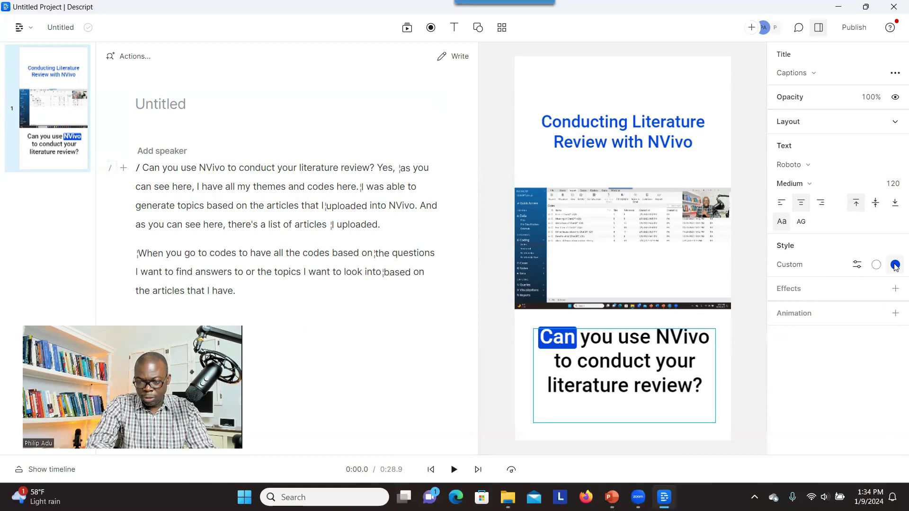
click(877, 265)
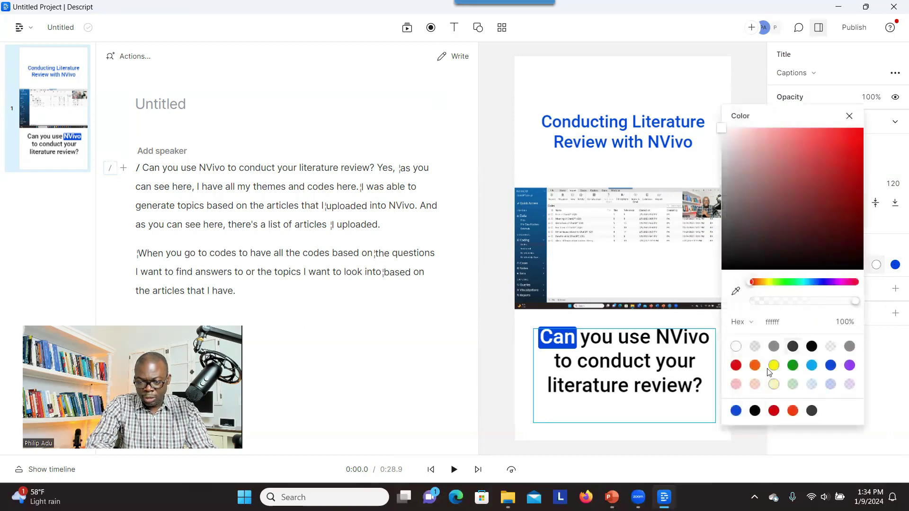
click(635, 376)
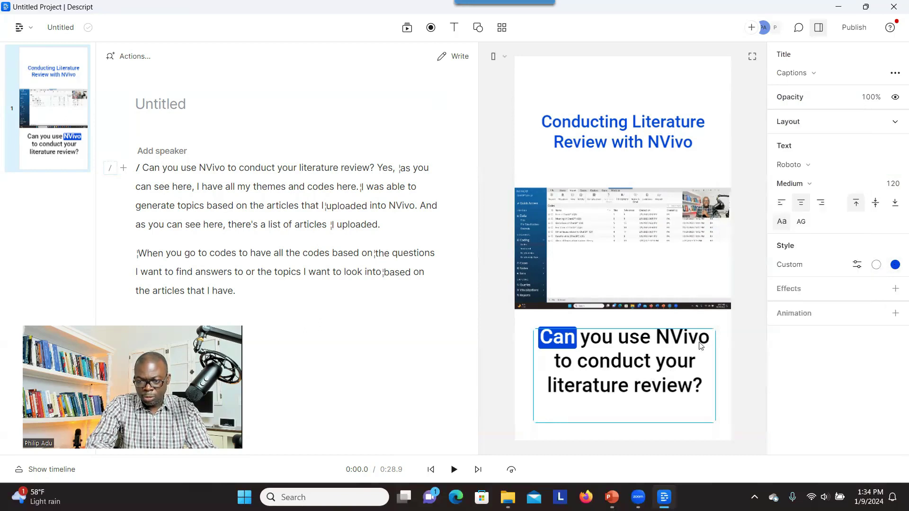
- Change the captions' spoken-word highlight color to light blue (00aaff), trying black along the way
click(895, 265)
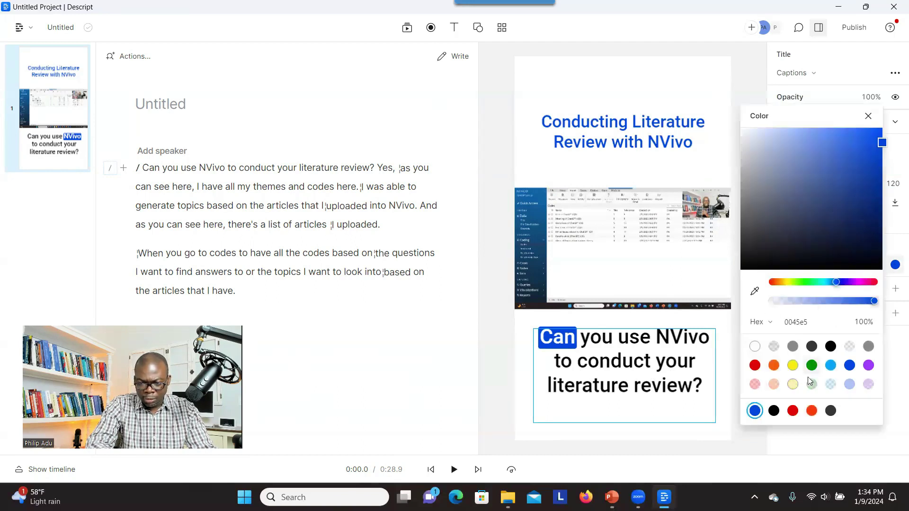
click(831, 366)
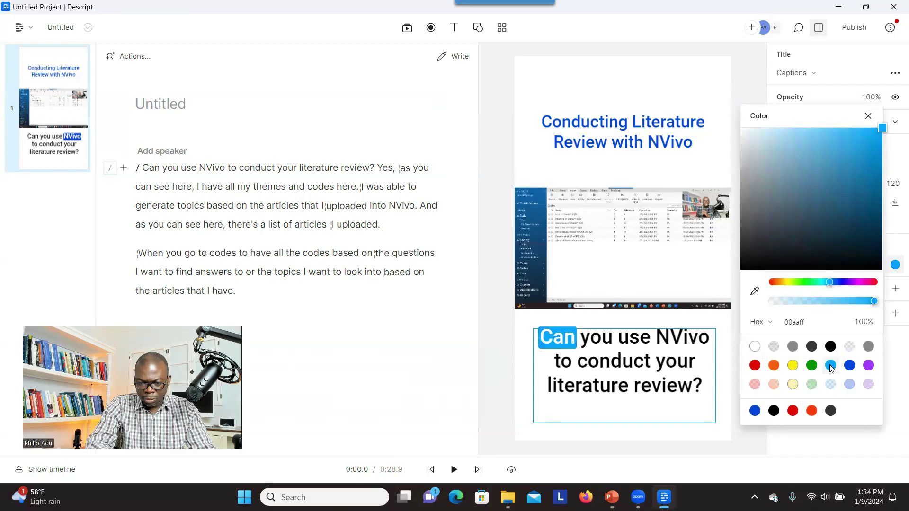
click(773, 411)
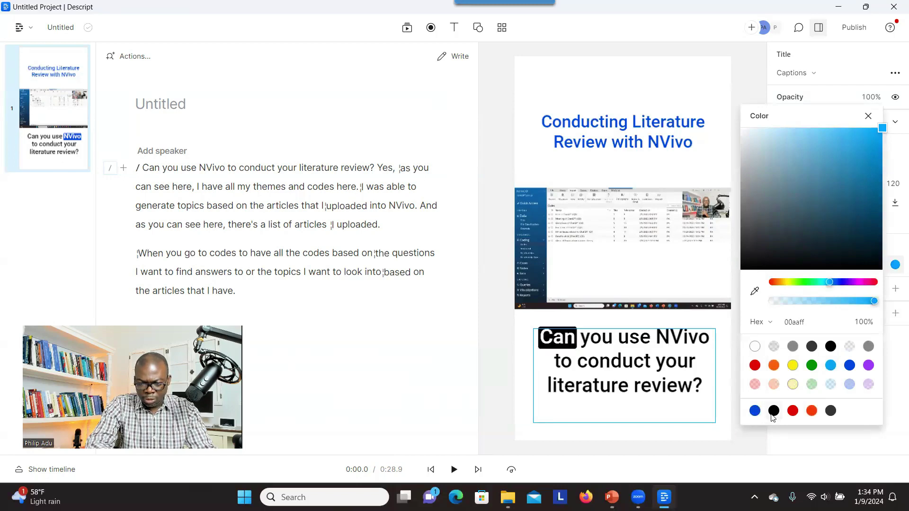
click(830, 368)
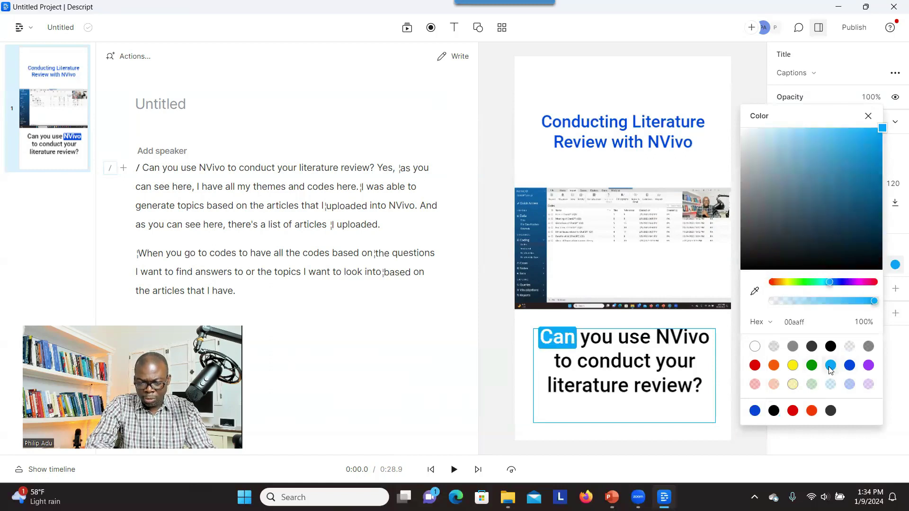
click(896, 347)
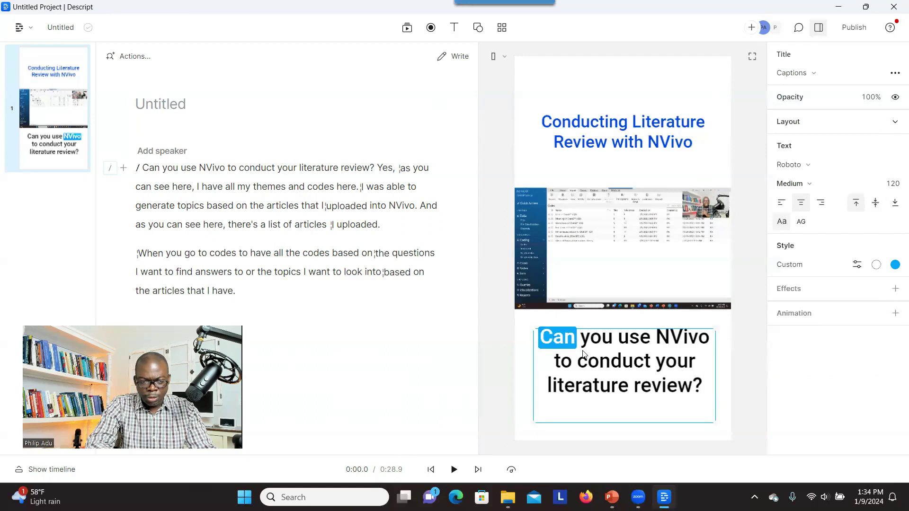
- Play the portrait composition to check the heading and the highlighted captions
key(Escape)
click(226, 201)
key(space)
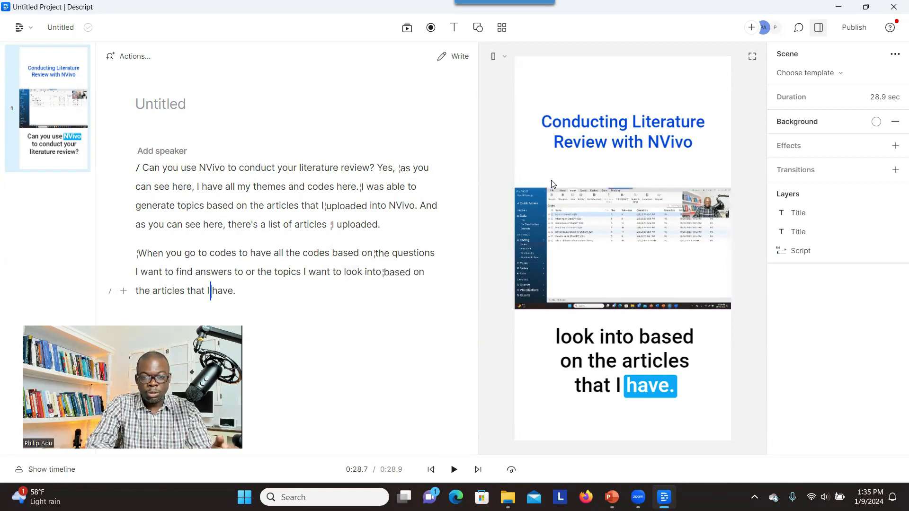
- Review the video export options for the current composition without exporting
click(854, 28)
click(890, 182)
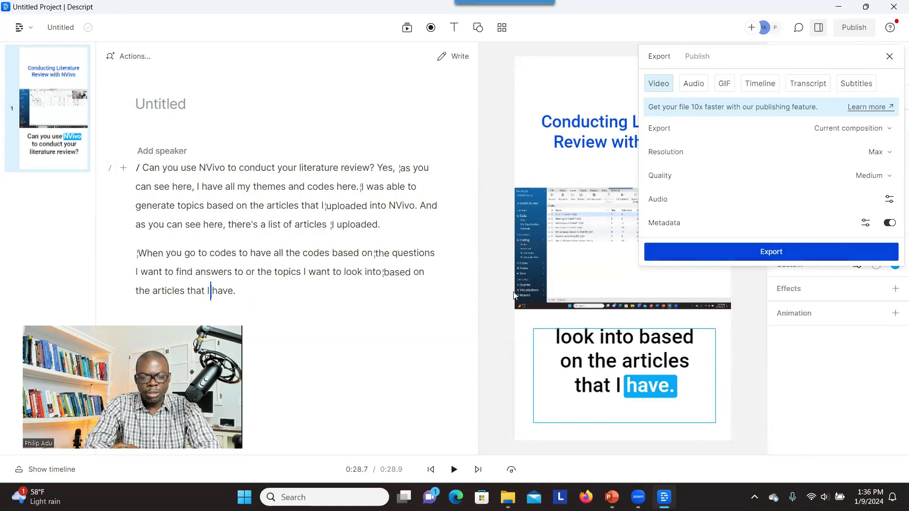
key(Escape)
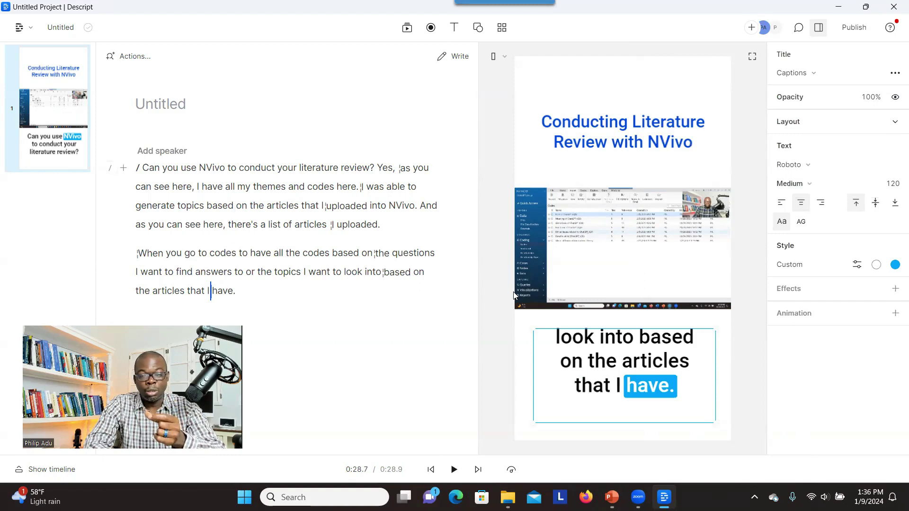
- Switch the composition to landscape 16:9 and set the captions' font size to 60
click(498, 56)
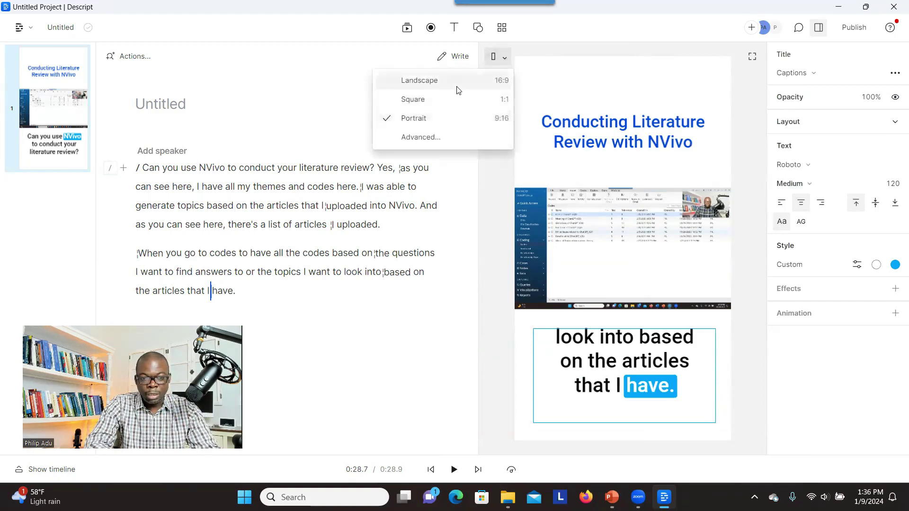
click(419, 81)
click(569, 274)
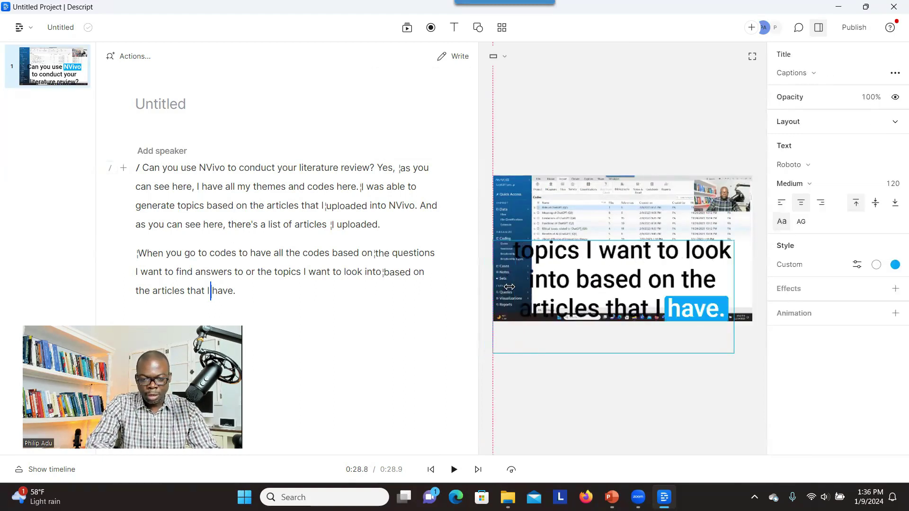
click(893, 186)
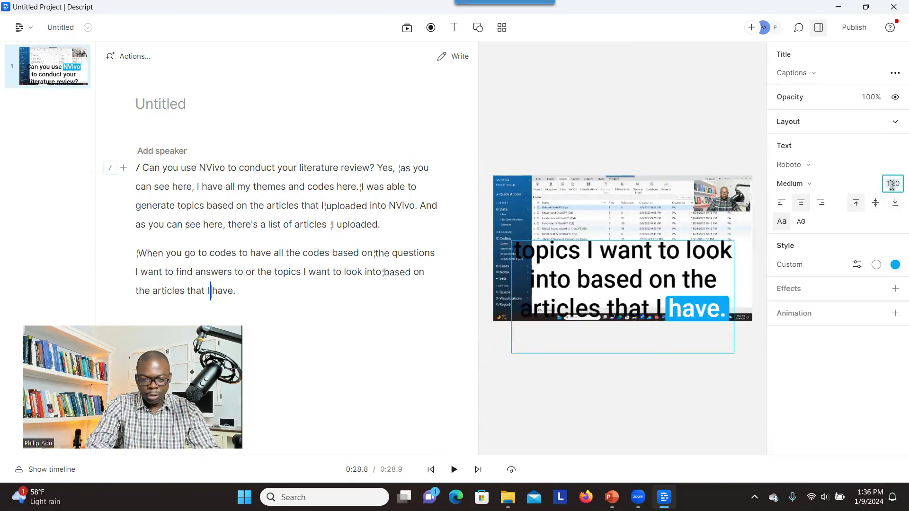
text(60)
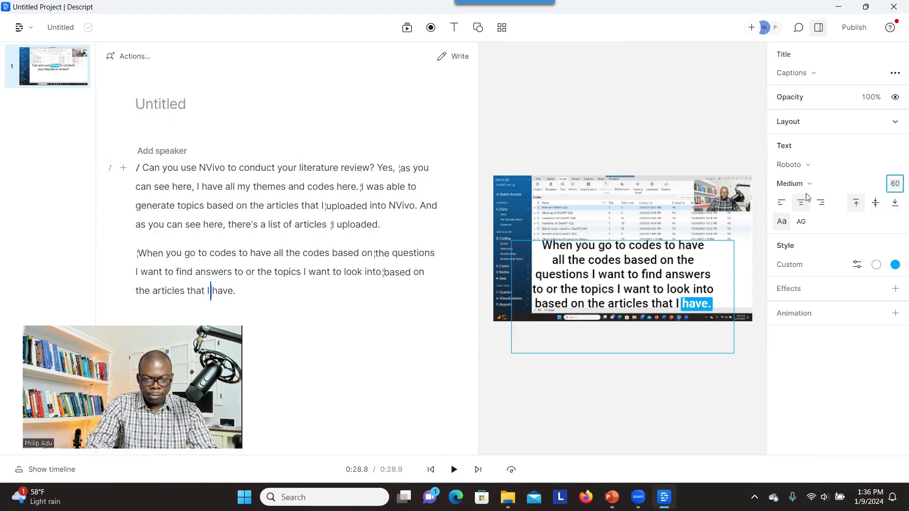
- Shrink the captions' text box to a single line and place it just above the video's lower edge
drag(610, 243, 610, 308)
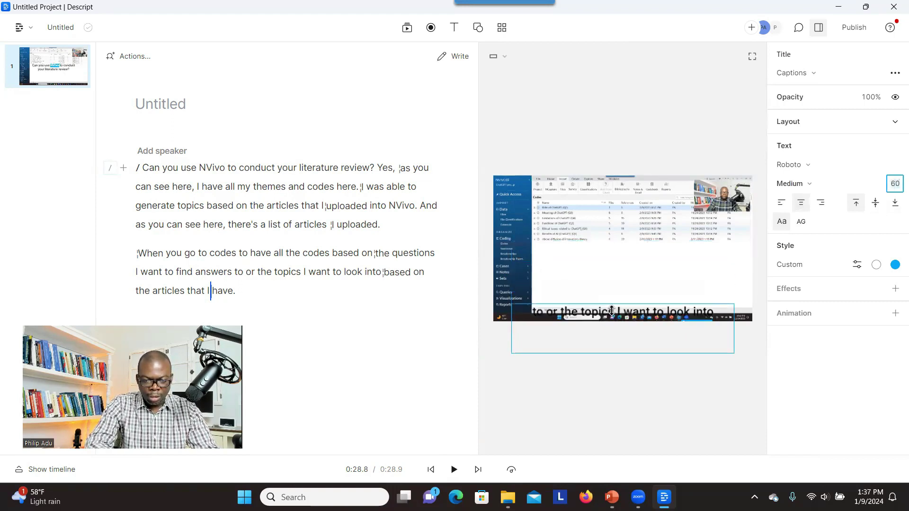
drag(612, 347, 615, 314)
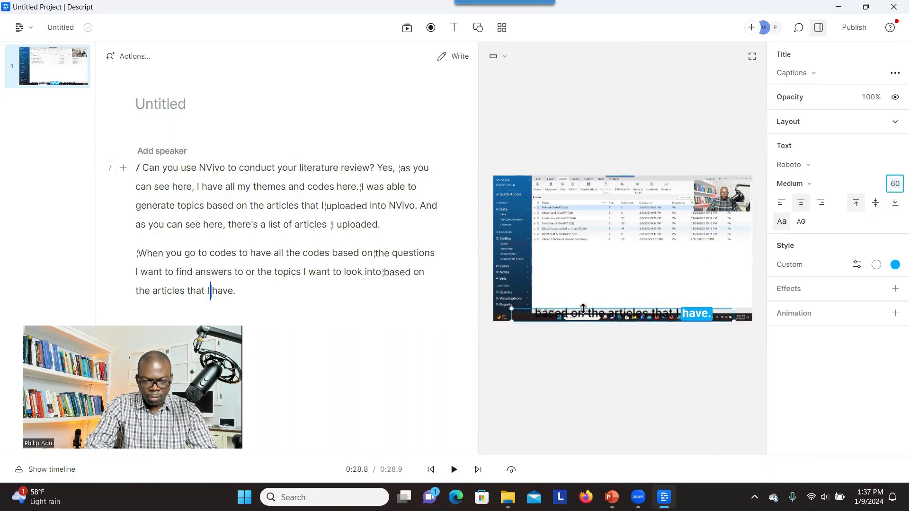
click(568, 341)
drag(558, 311, 556, 297)
- Play the landscape composition from the middle of the first transcript paragraph to check the captions
click(274, 197)
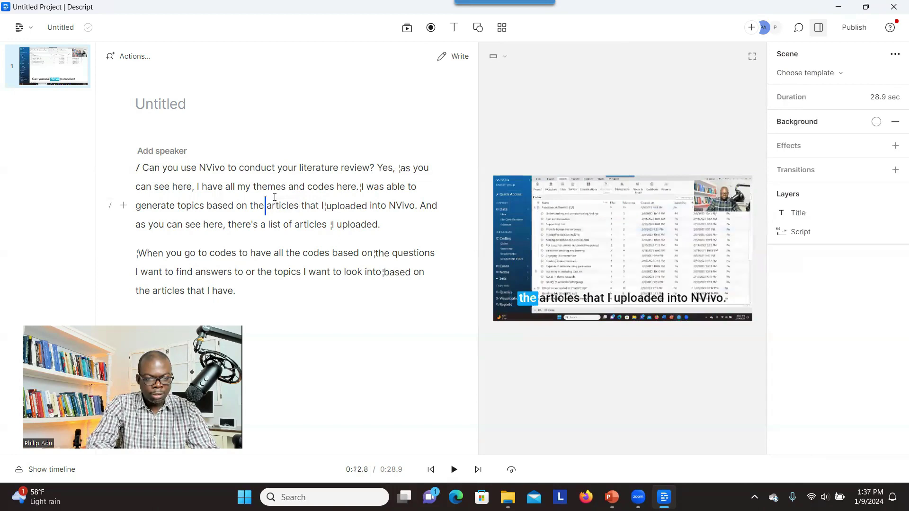
key(space)
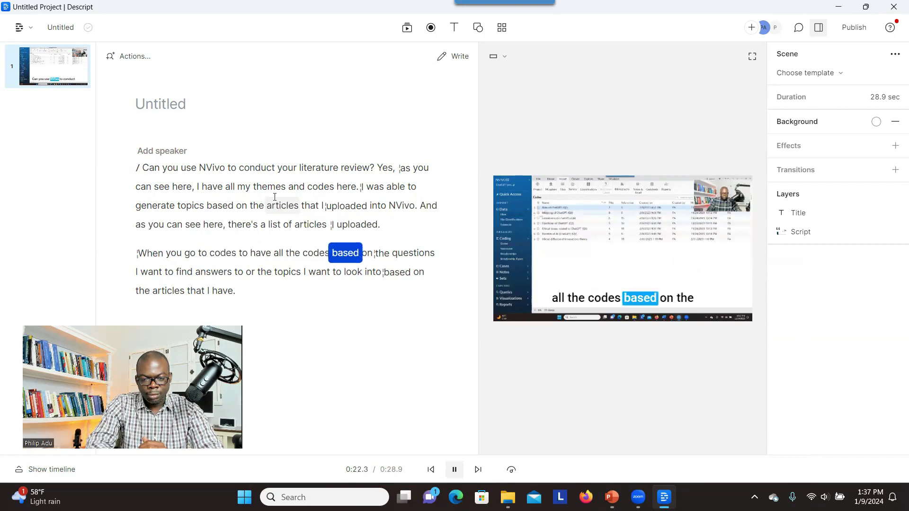
key(space)
- Examine the advanced video settings for resolution and frame rate, leaving them as they are
click(498, 56)
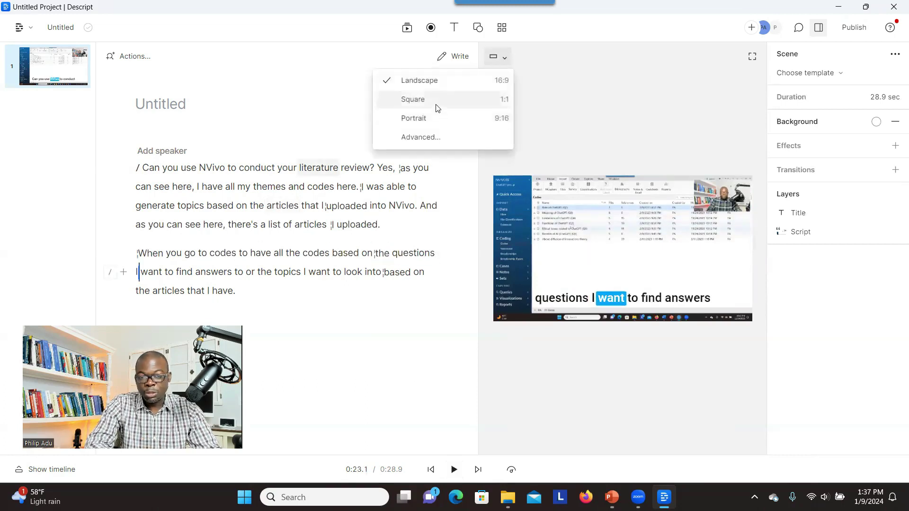
click(429, 138)
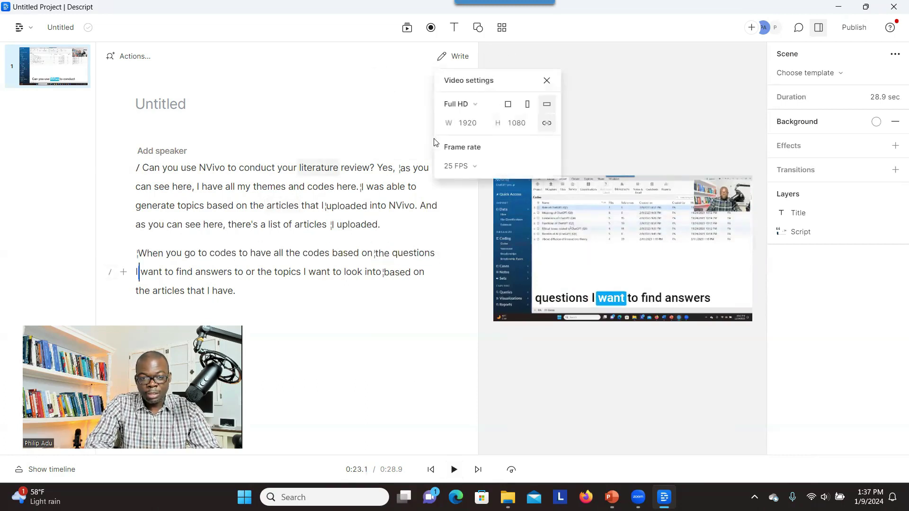
click(547, 80)
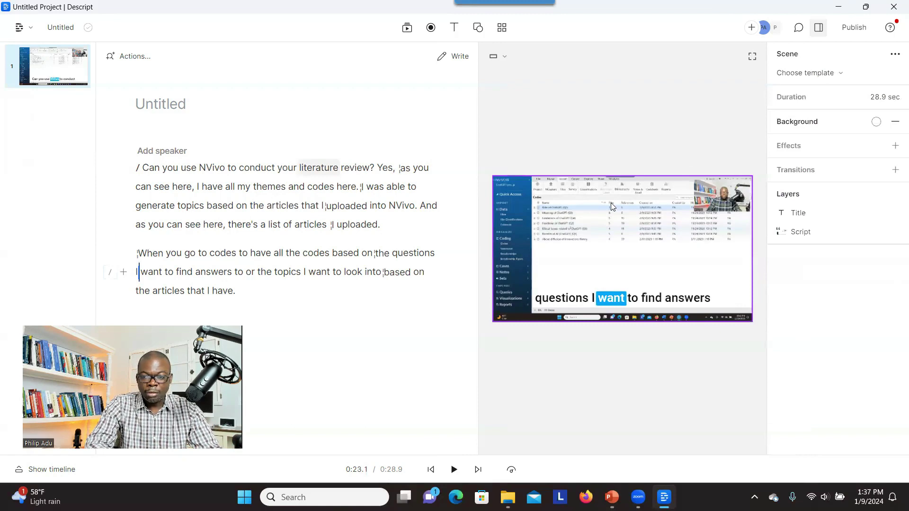
- Close the video project, switch to PowerPoint and show the Castmagic.io slide
click(893, 9)
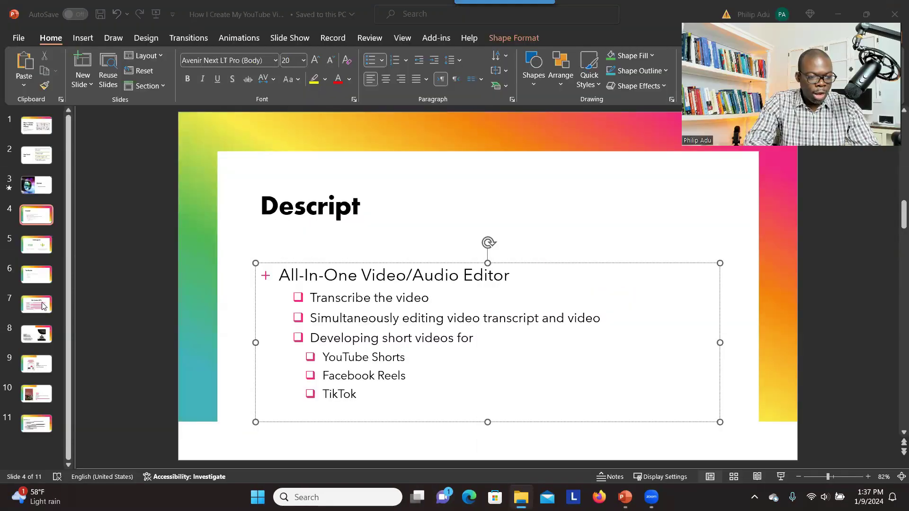
click(37, 249)
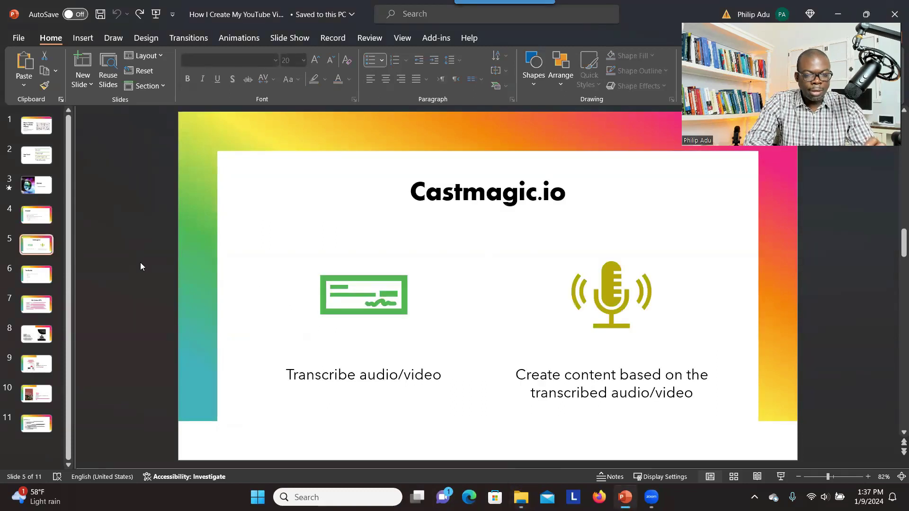
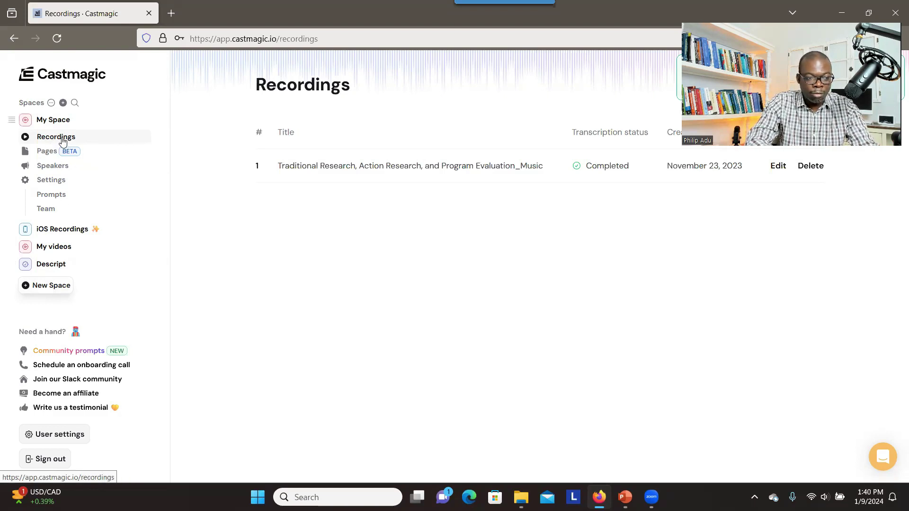
- Open the recording "Traditional Research, Action Research, and Program Evaluation_Music" in Castmagic, play its opening and pause it
click(356, 172)
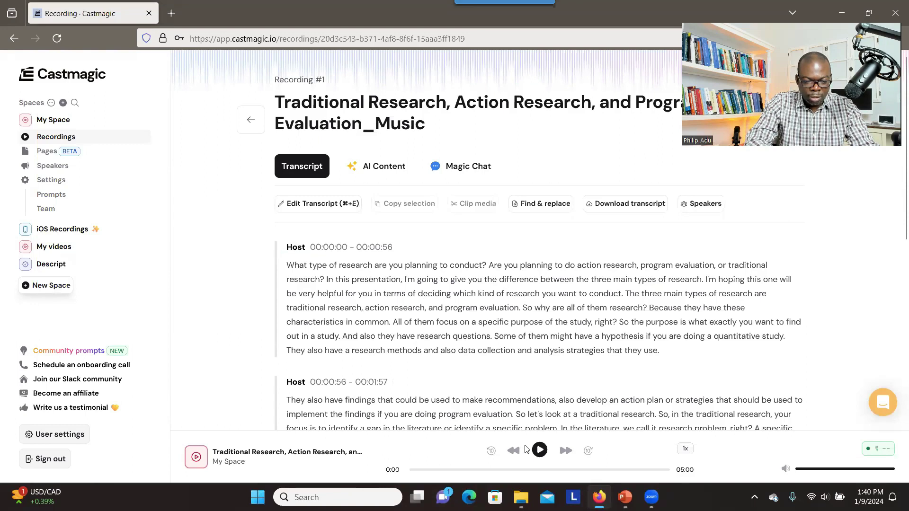
click(545, 454)
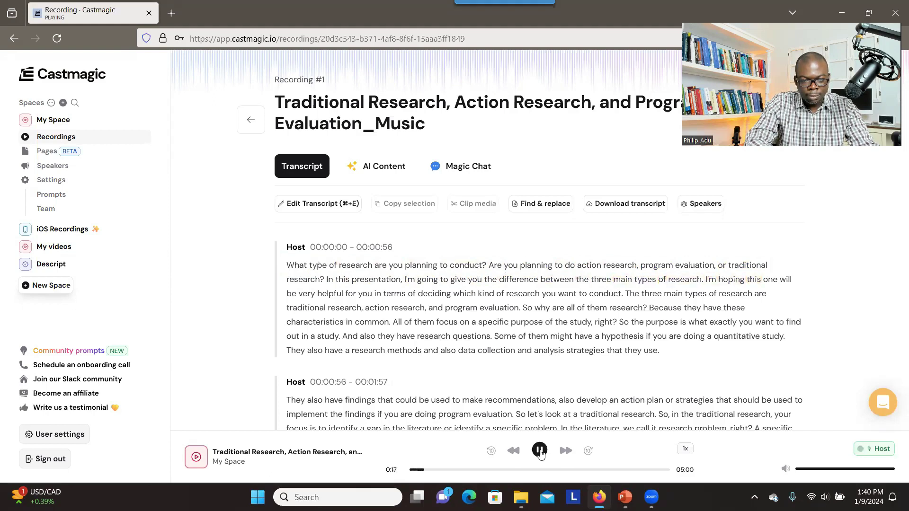
click(540, 451)
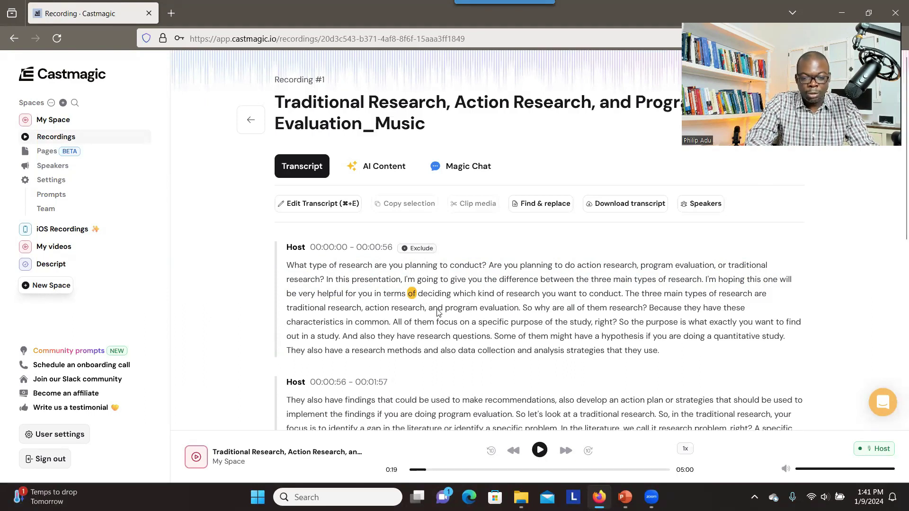
- Read through the recording's transcript down to its last paragraphs and return to the beginning
scroll(831, 246, down, 10)
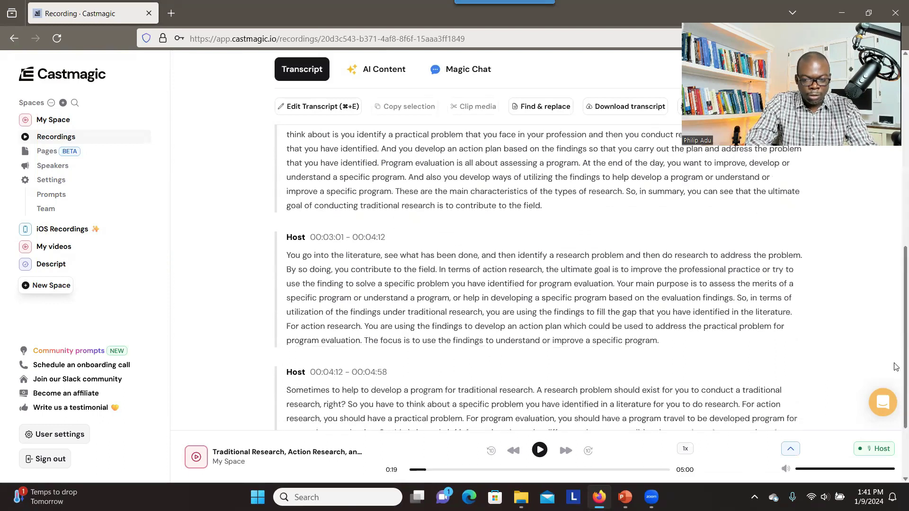
scroll(895, 395, down, 1)
click(790, 448)
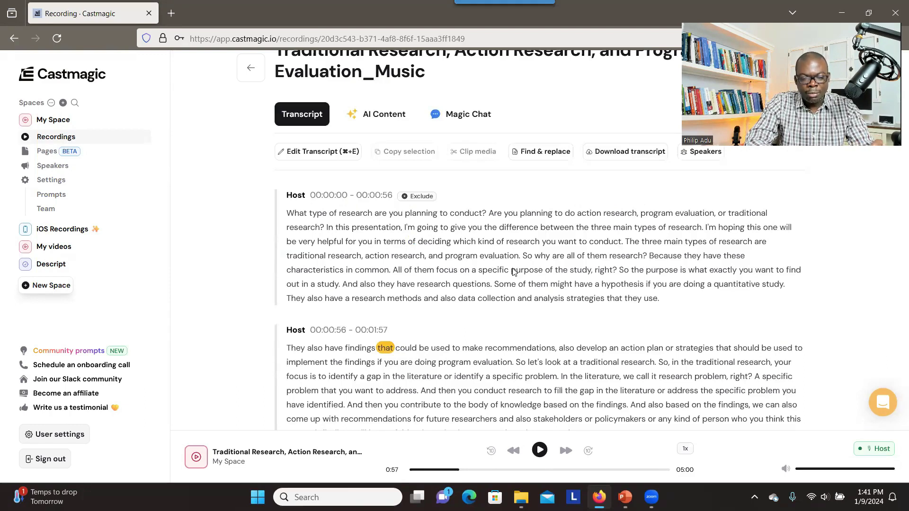
- Review the recording's AI-generated titles, YouTube keywords and YouTube description, and check the description's modification options without applying any
click(377, 117)
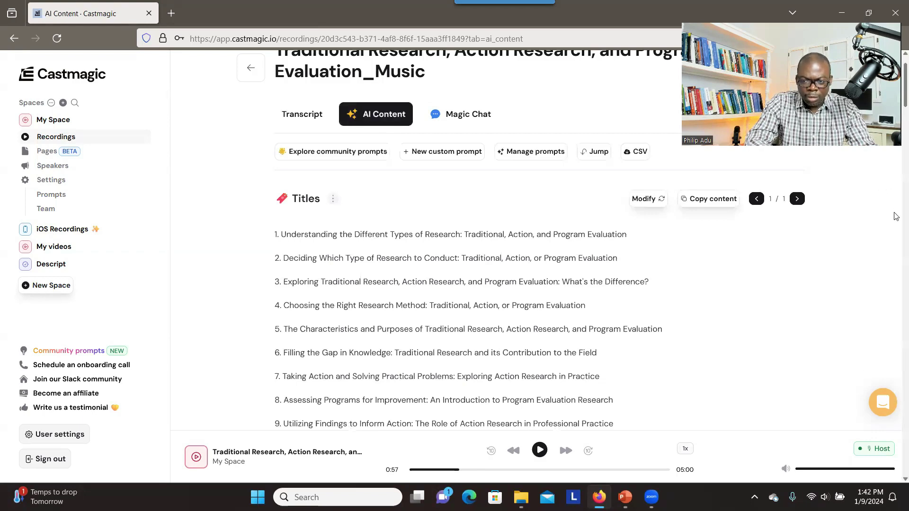
scroll(351, 284, down, 10)
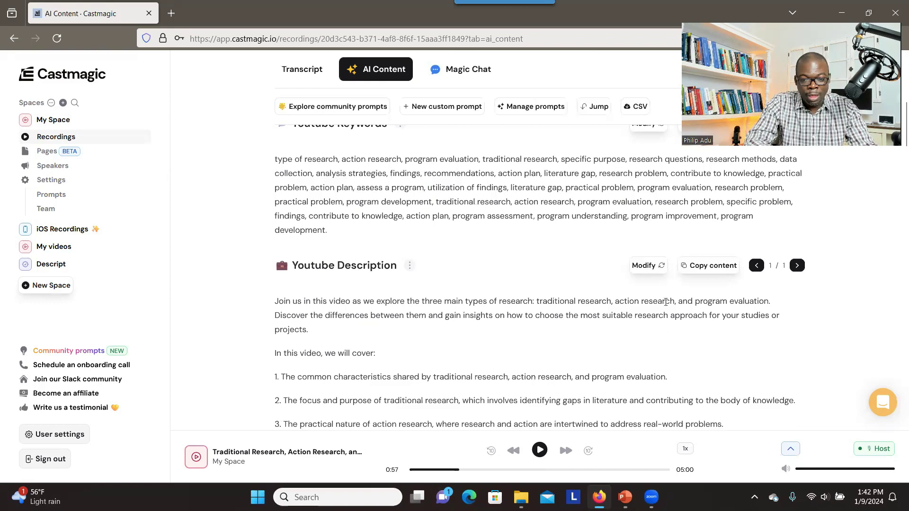
click(646, 265)
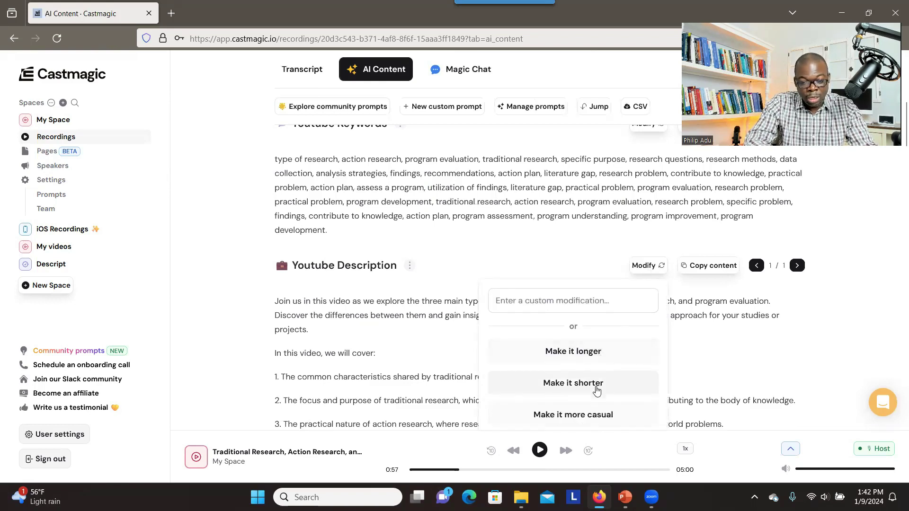
click(729, 367)
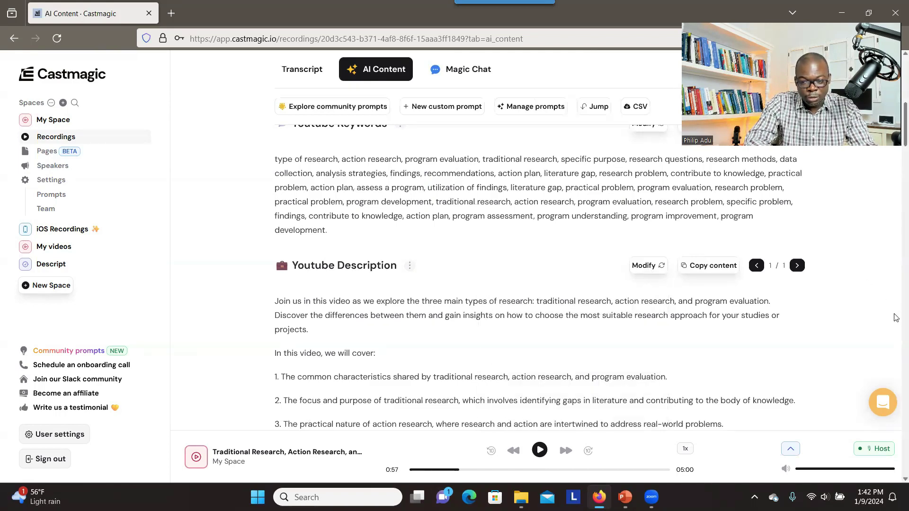
- Review the timestamped overview and the clip finder's quotes, highlighting part of the "Research and Its Impact" quote
scroll(896, 317, down, 5)
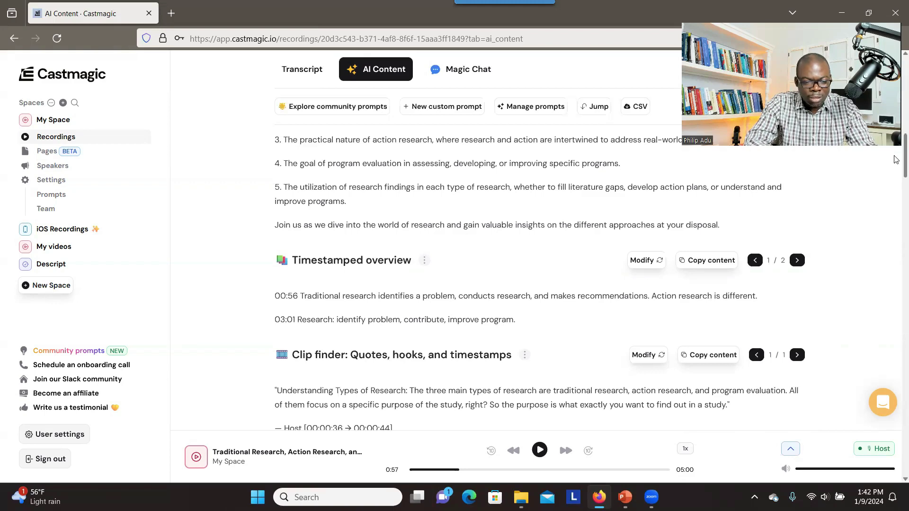
scroll(896, 160, down, 3)
drag(353, 231, 471, 231)
drag(334, 292, 421, 309)
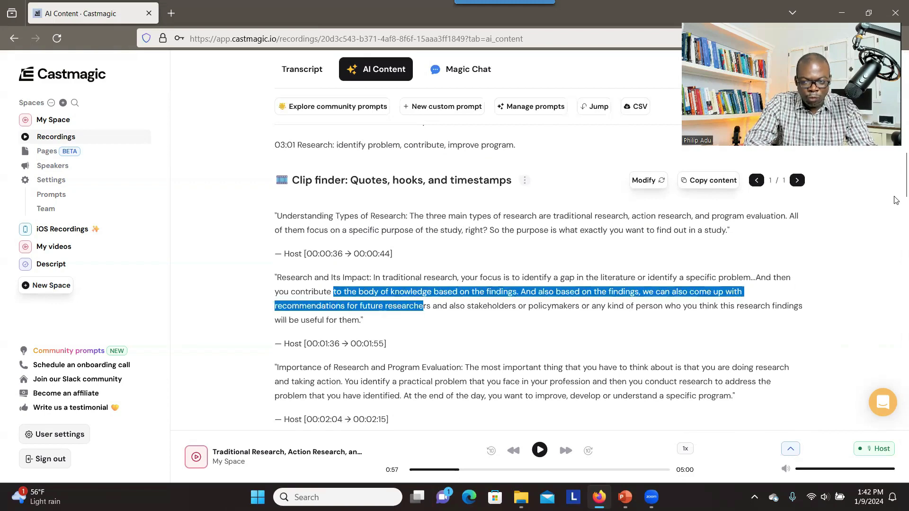
- Review the generated email newsletter and check its modification options without applying any
scroll(895, 196, down, 9)
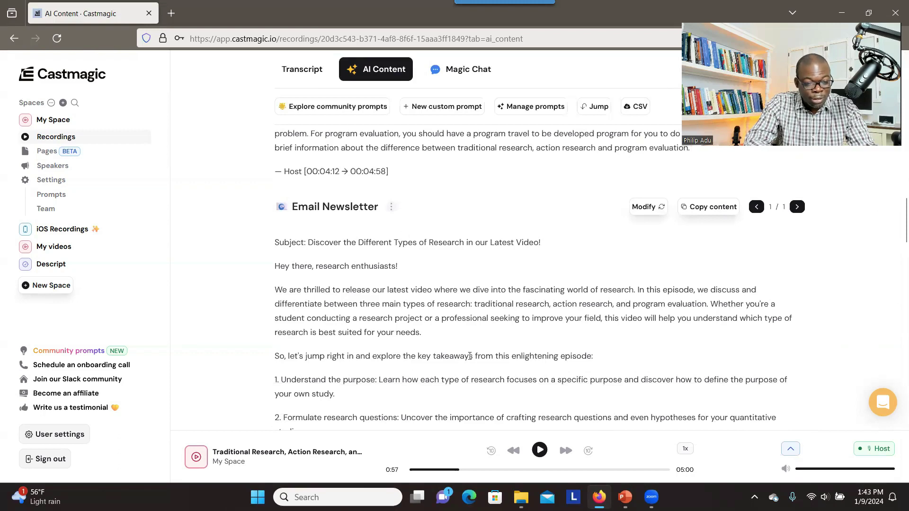
click(658, 208)
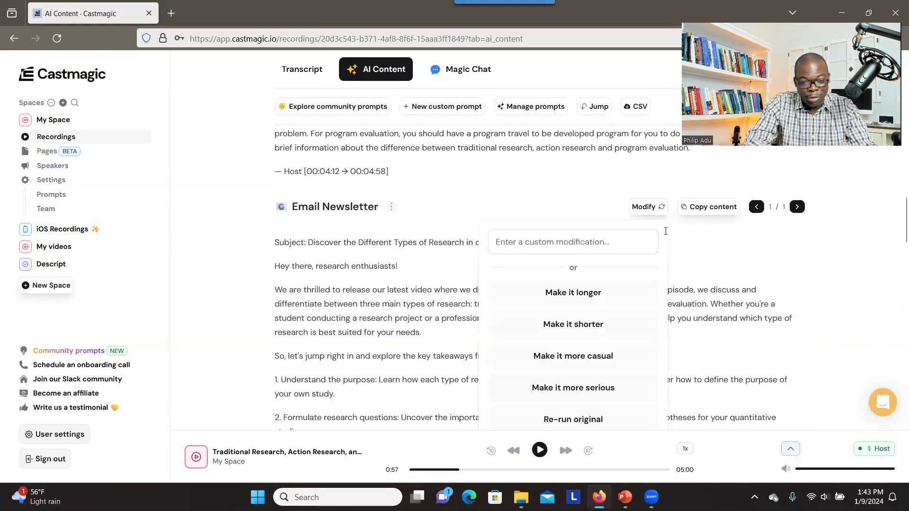
click(692, 266)
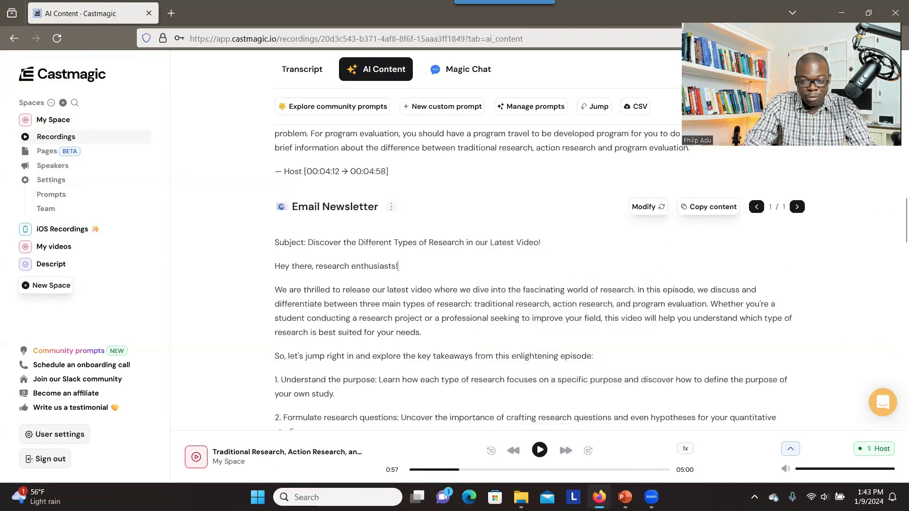
- Examine the remaining AI content, from key topics, tweets and questions to the Threads by Instagram posts, and return to the titles
scroll(896, 220, down, 15)
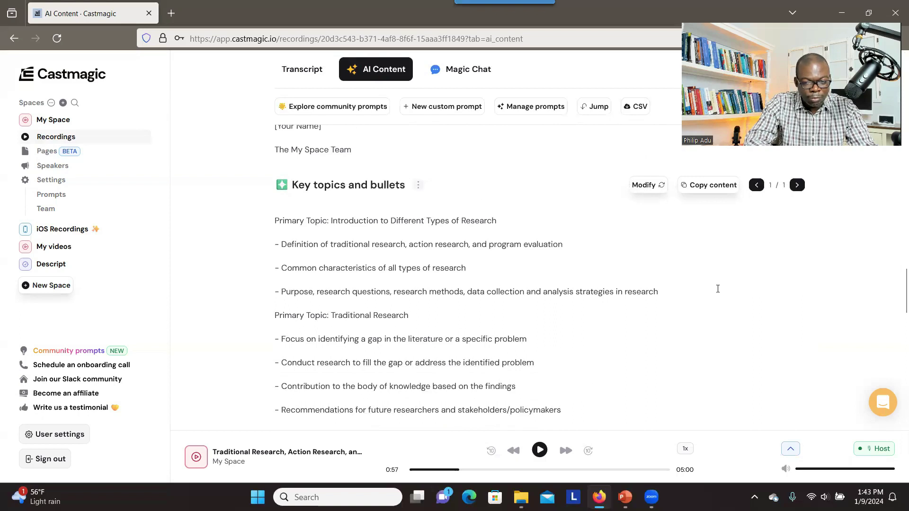
scroll(849, 289, down, 10)
scroll(848, 289, down, 3)
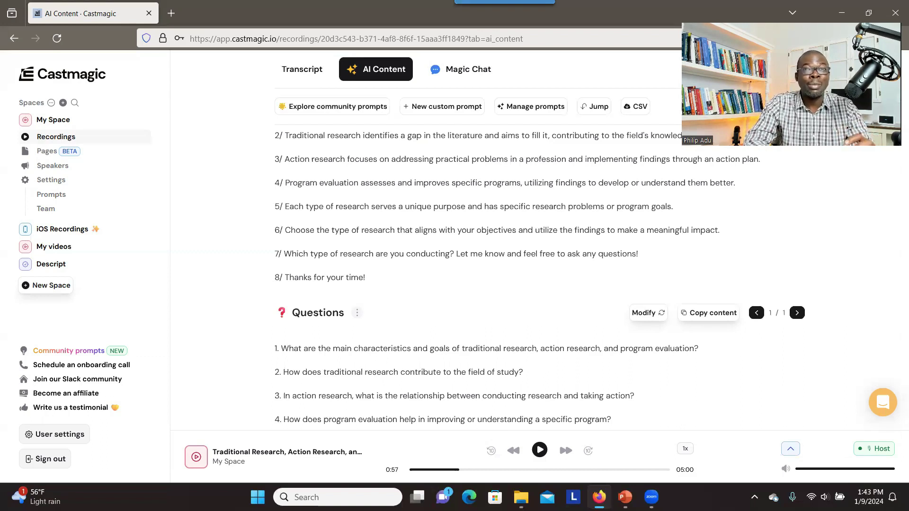
scroll(533, 271, down, 15)
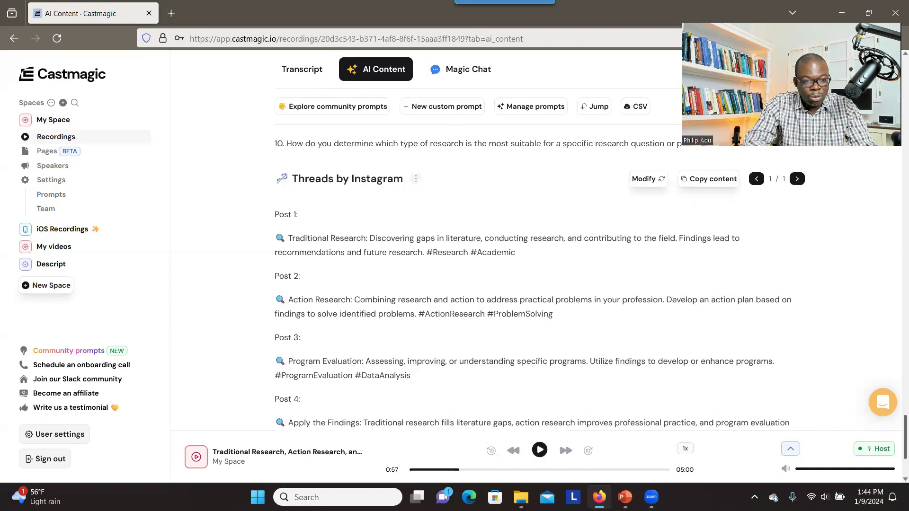
scroll(867, 155, up, 15)
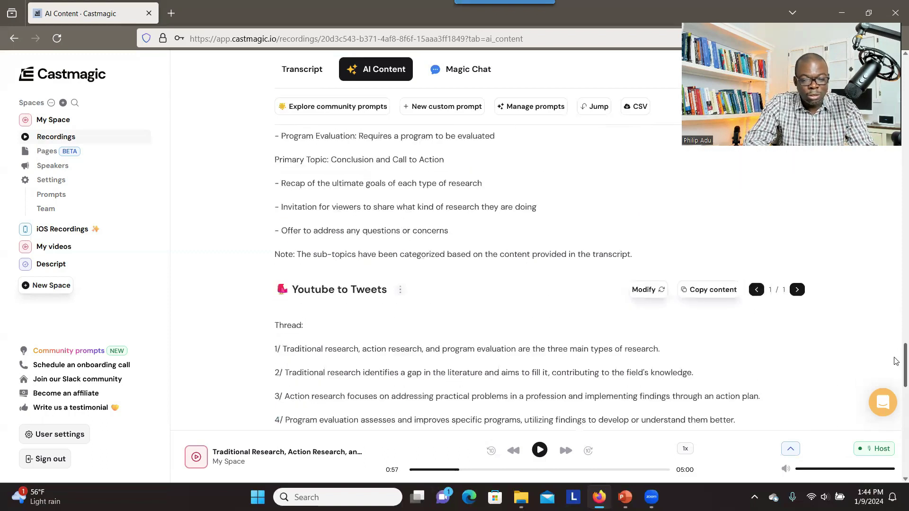
scroll(867, 155, up, 10)
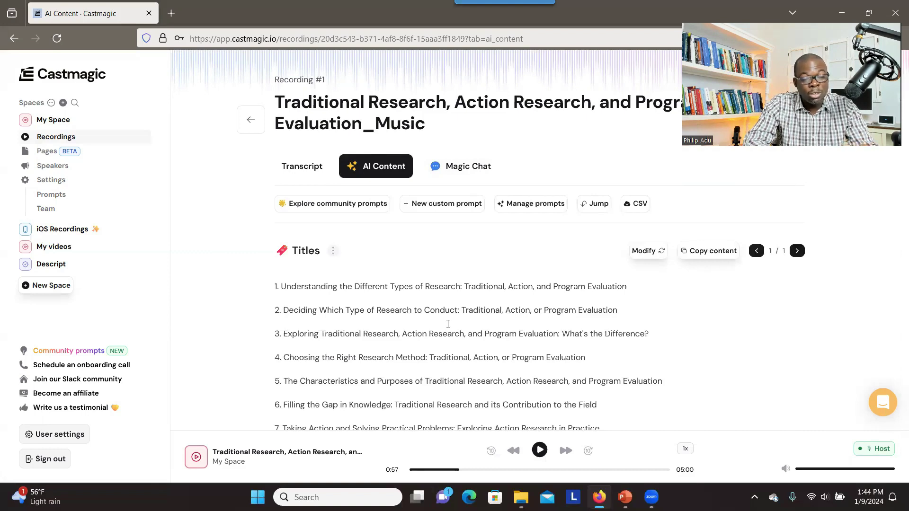
- Generate the 10 lessons covered in the recording from Magic Chat's "Lessons learned" example and read the answer
click(461, 165)
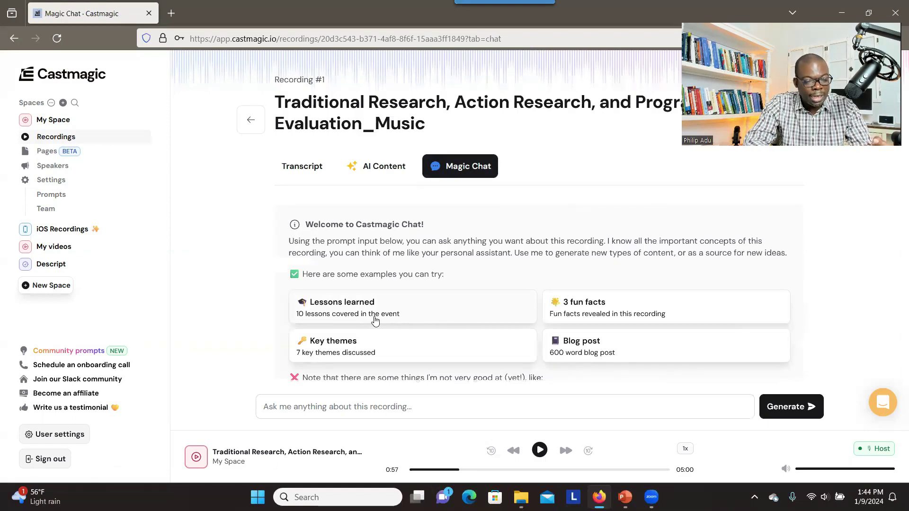
click(432, 313)
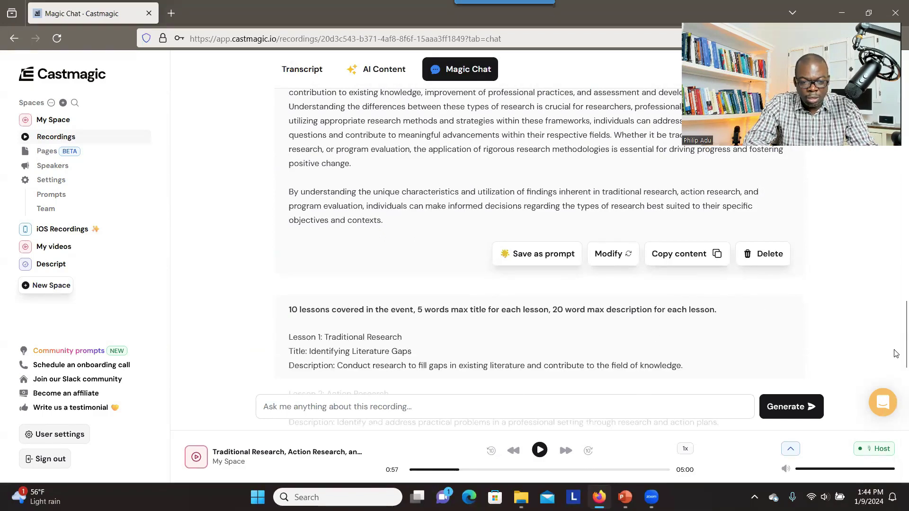
drag(894, 350, 894, 372)
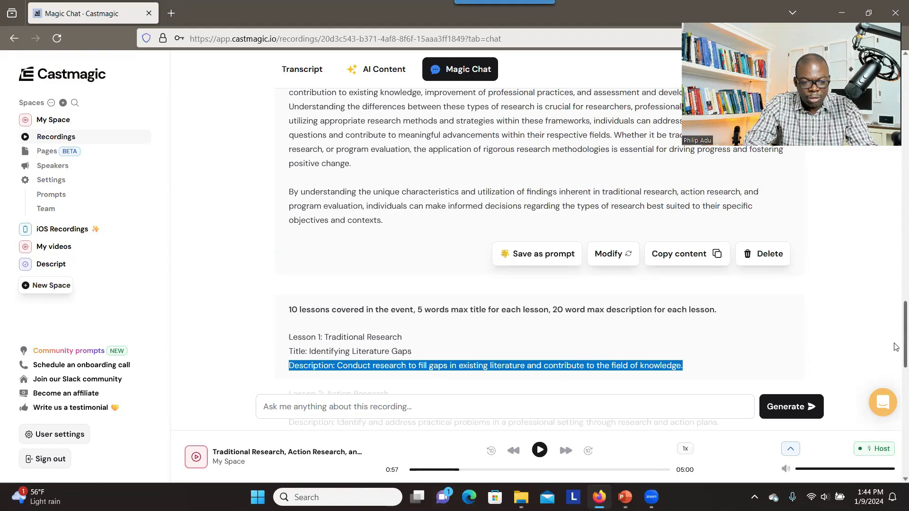
scroll(895, 344, down, 5)
- Look back over Magic Chat's example prompts and the earlier answer listing 7 key themes
scroll(861, 156, up, 15)
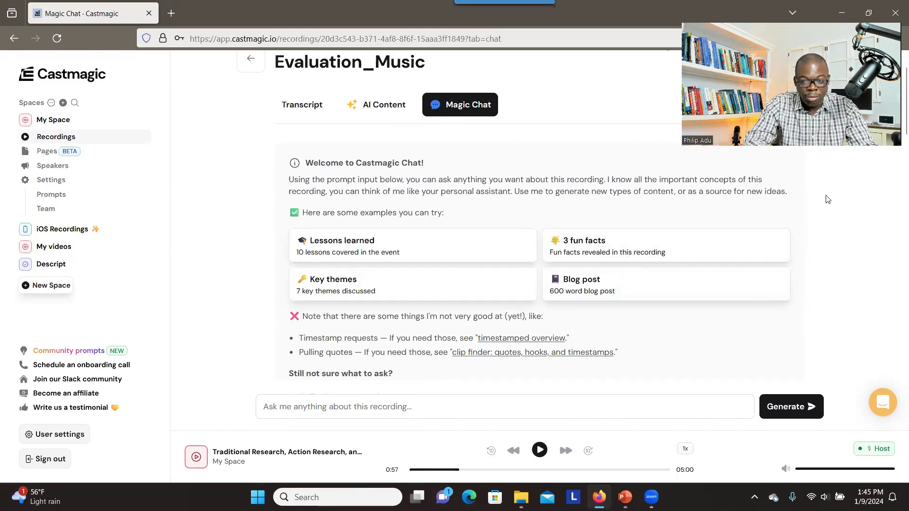
scroll(869, 156, down, 6)
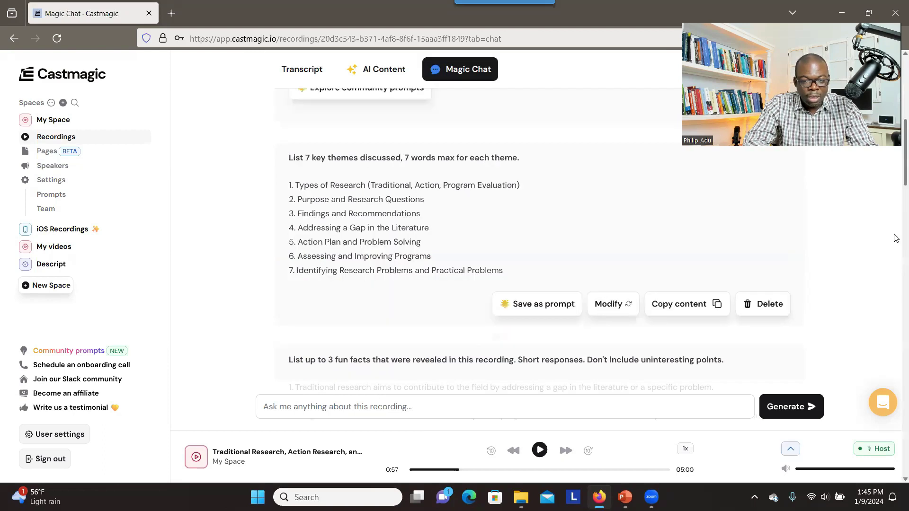
scroll(895, 185, up, 6)
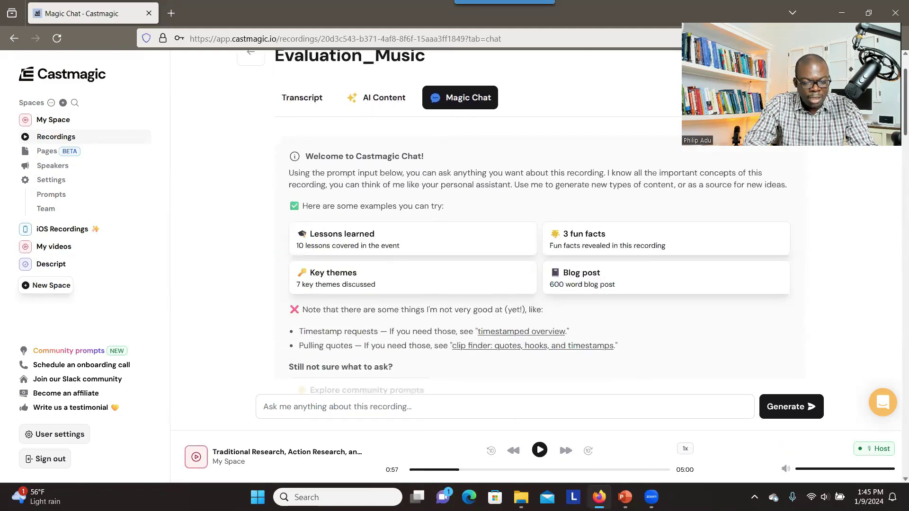
scroll(535, 213, up, 2)
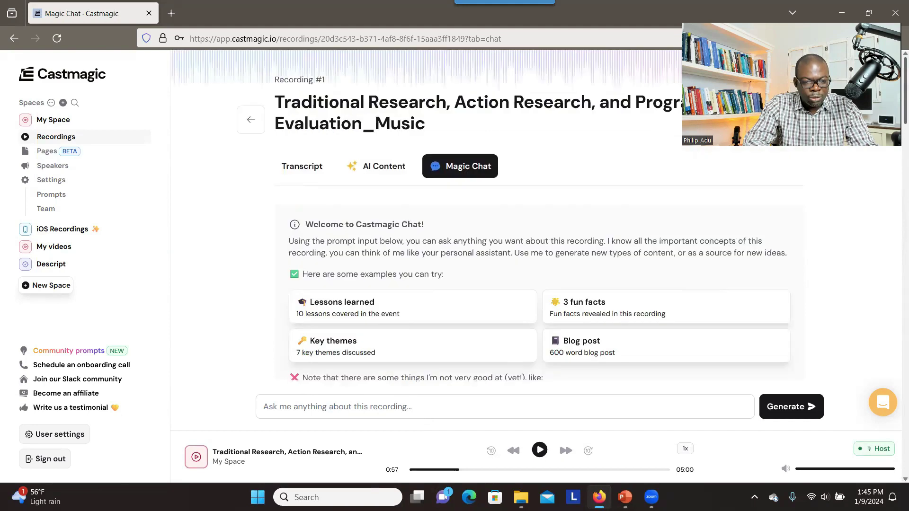
- Ask Magic Chat "What are the key facts based on this recording?"
scroll(535, 213, down, 10)
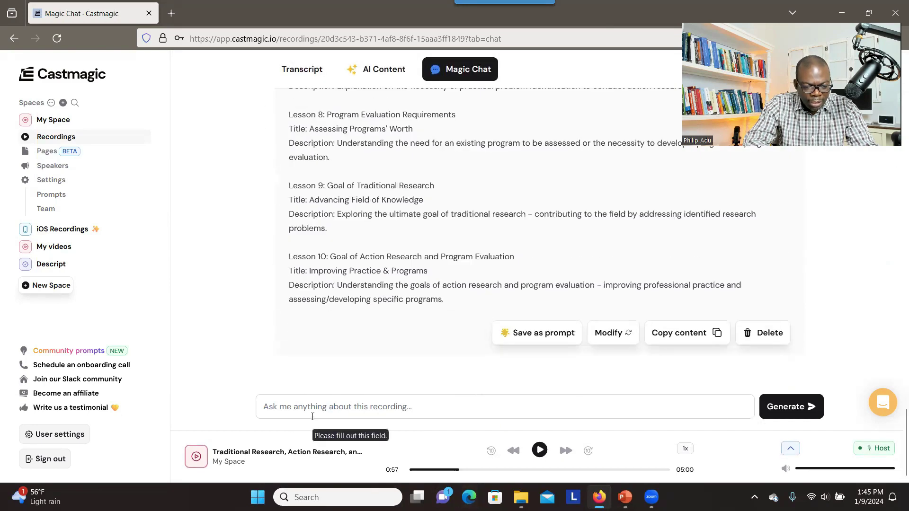
click(381, 414)
text(What are the key facts based on)
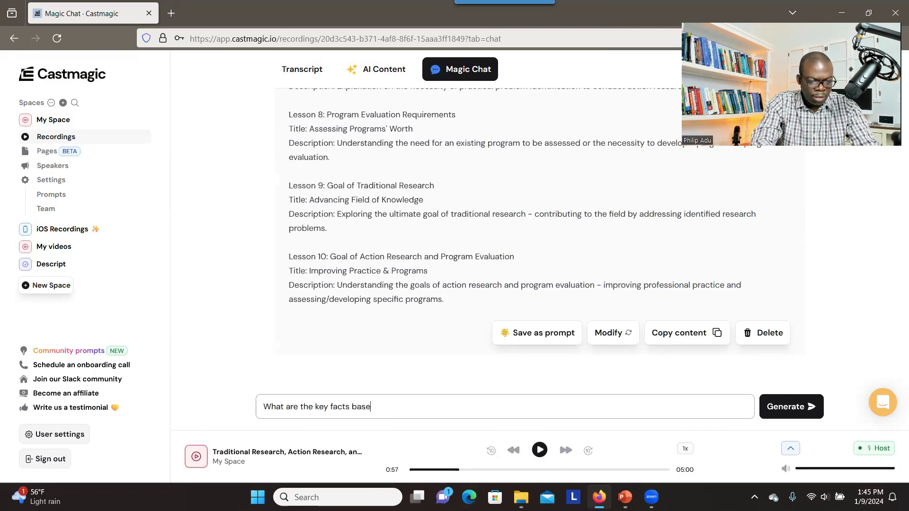
text( this record)
key(BackSpace)
text(rding?)
key(Return)
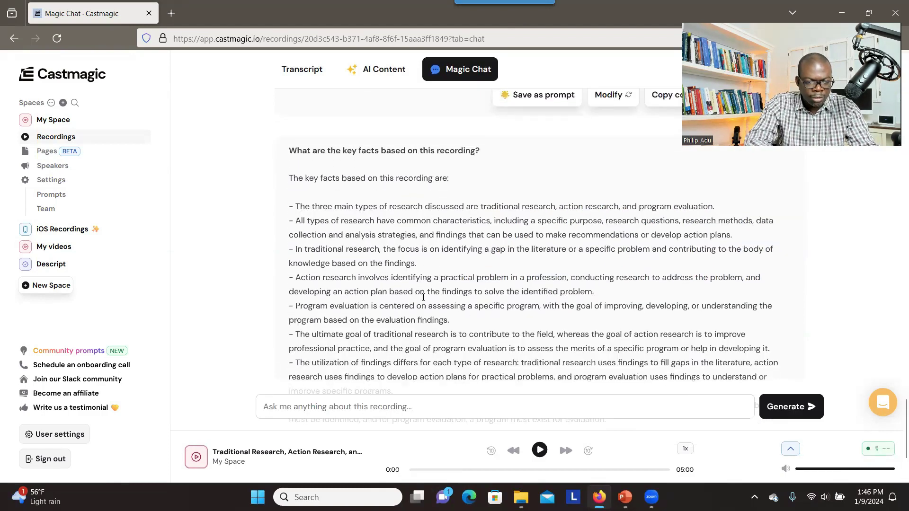
- Ask Magic Chat "Can you summarize the recording for me?"
click(554, 406)
text(Can you sum)
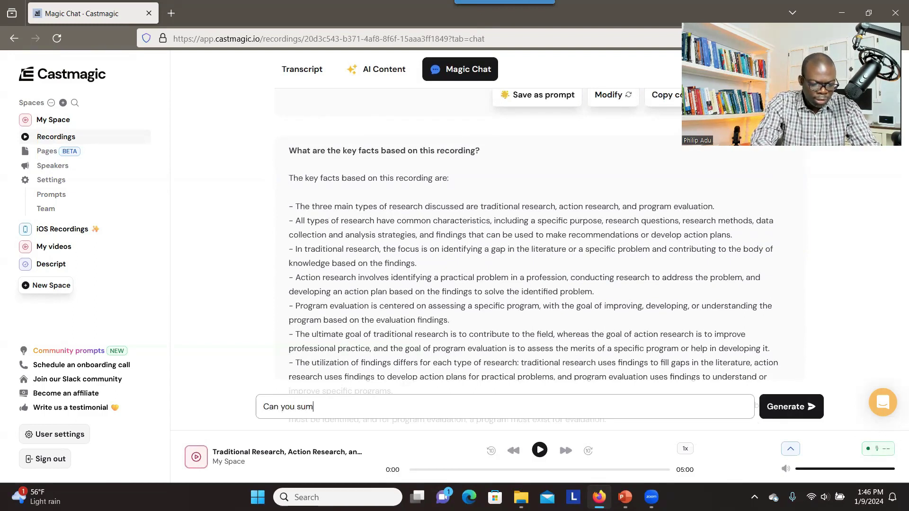
text(marize the)
text( recording for me?)
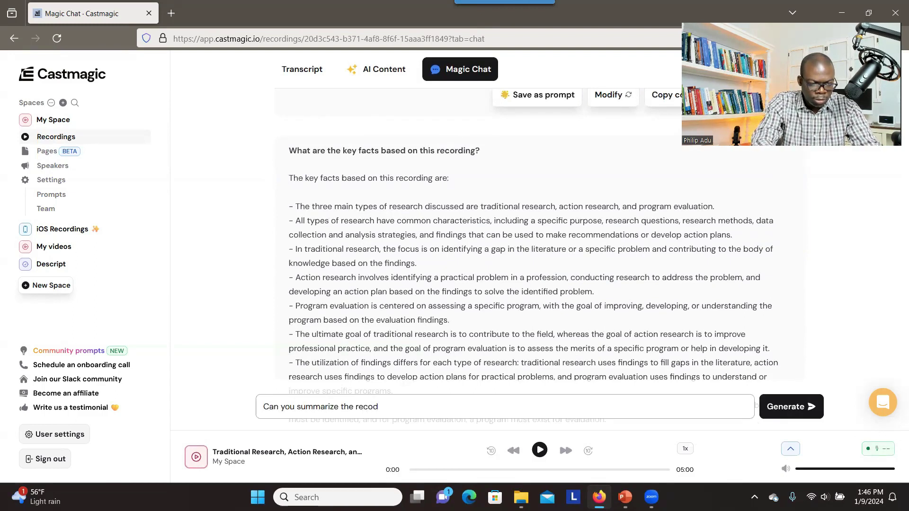
click(782, 410)
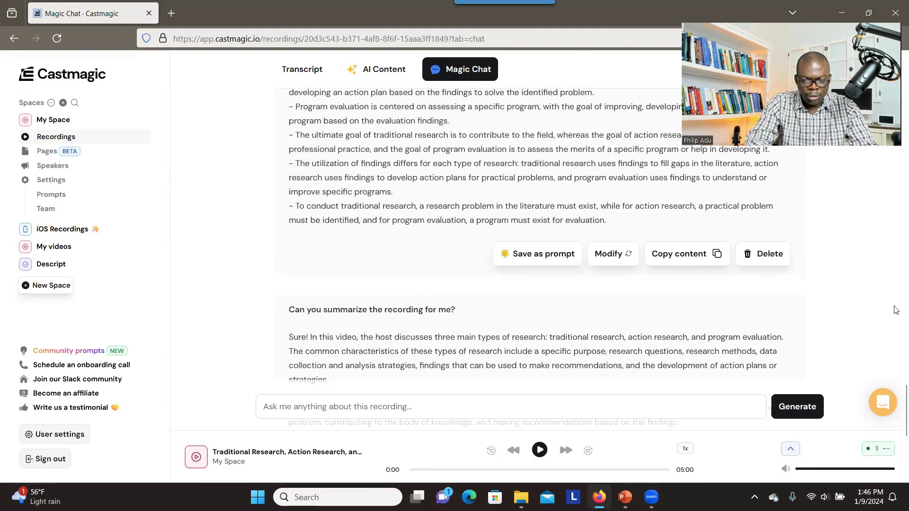
- Read the summary answer and look back over the chat's introduction and key themes answer
scroll(897, 411, down, 4)
scroll(896, 171, up, 10)
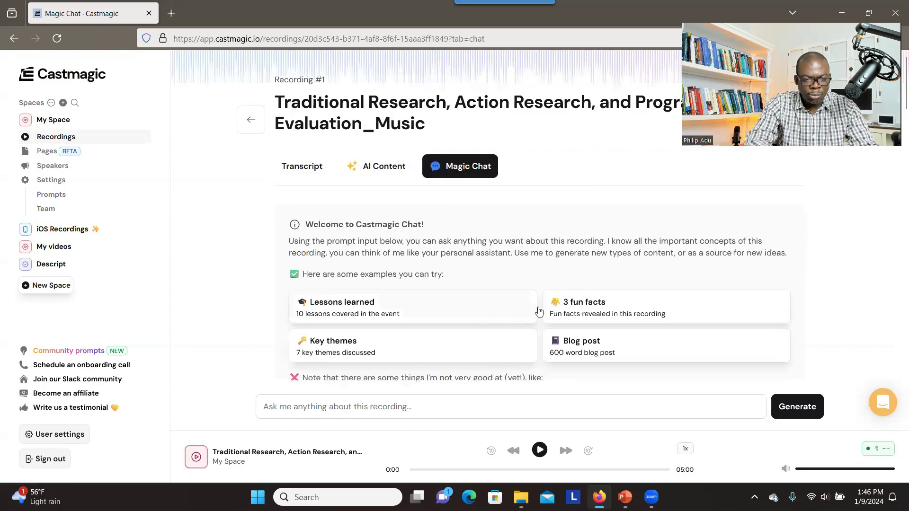
scroll(895, 294, down, 6)
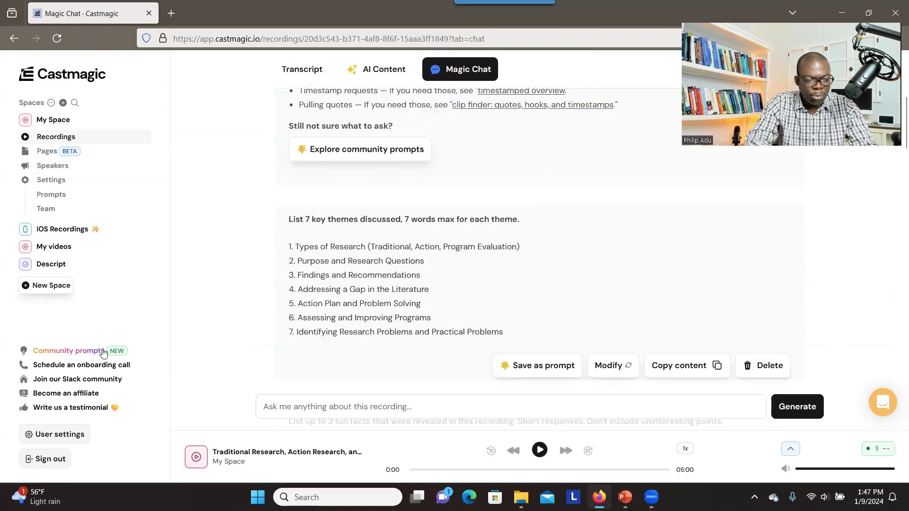
- Look at Castmagic's featured community prompts and close the list again
click(83, 356)
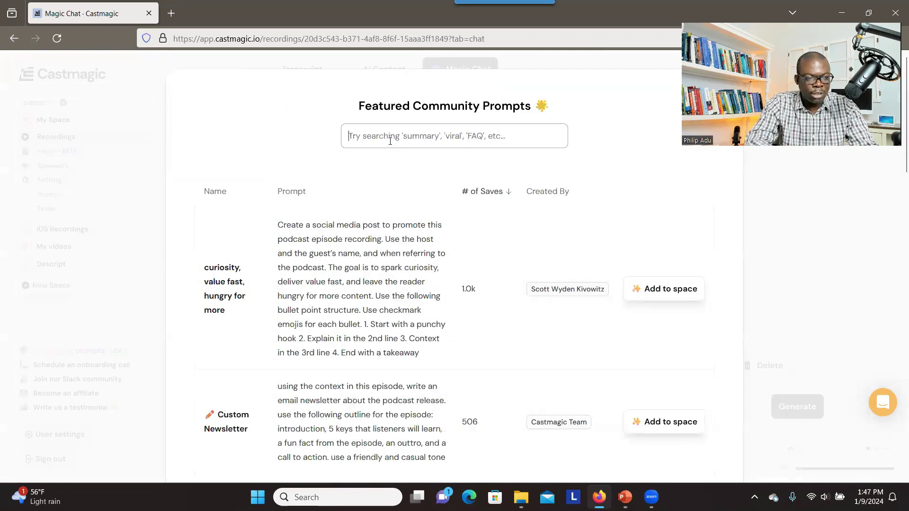
key(Escape)
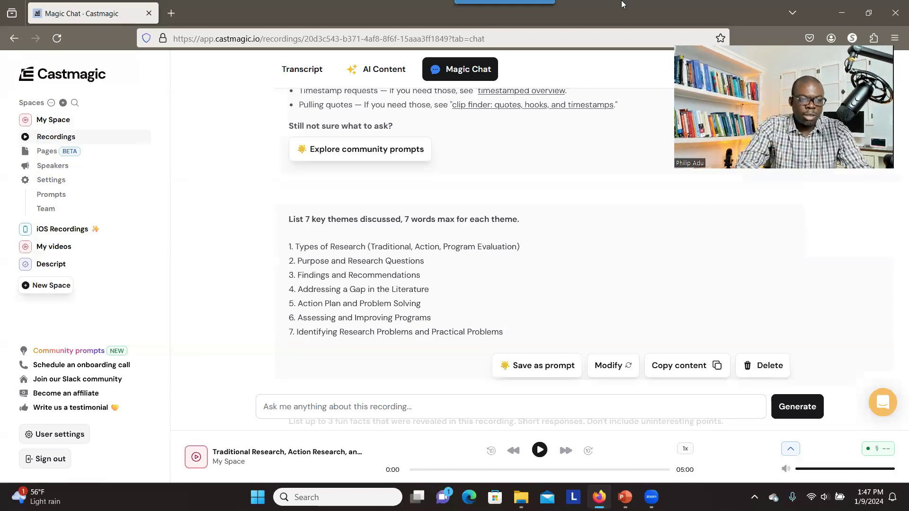
- Open YouTube in a new browser tab and go through the channel to its video "How to conduct Literature review with NVivo"
click(171, 13)
text(you)
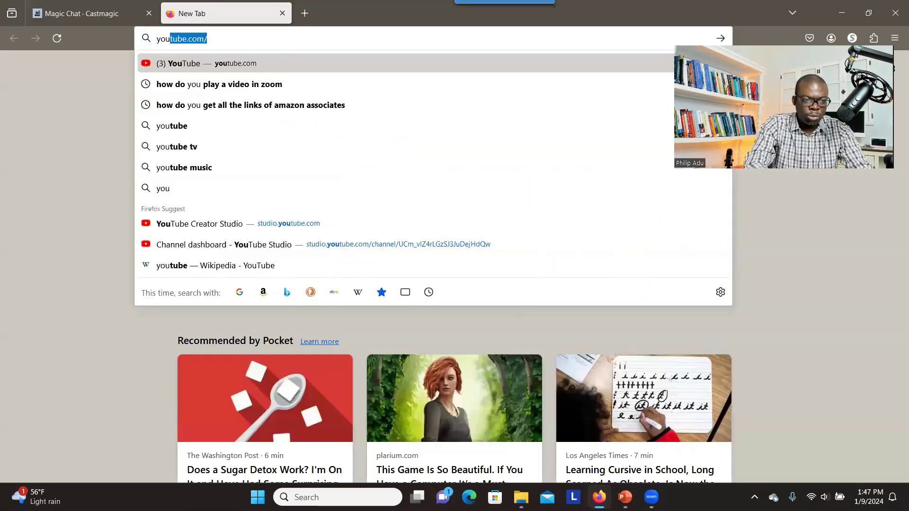
key(Return)
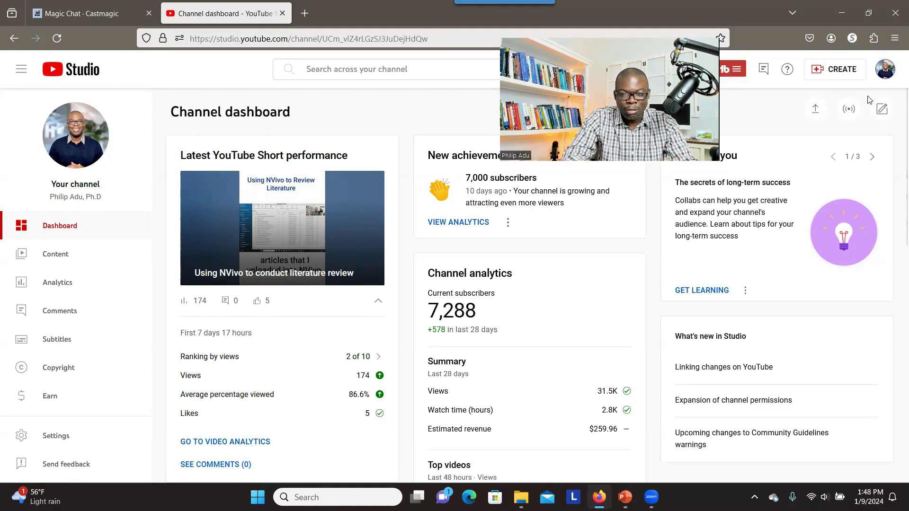
click(881, 74)
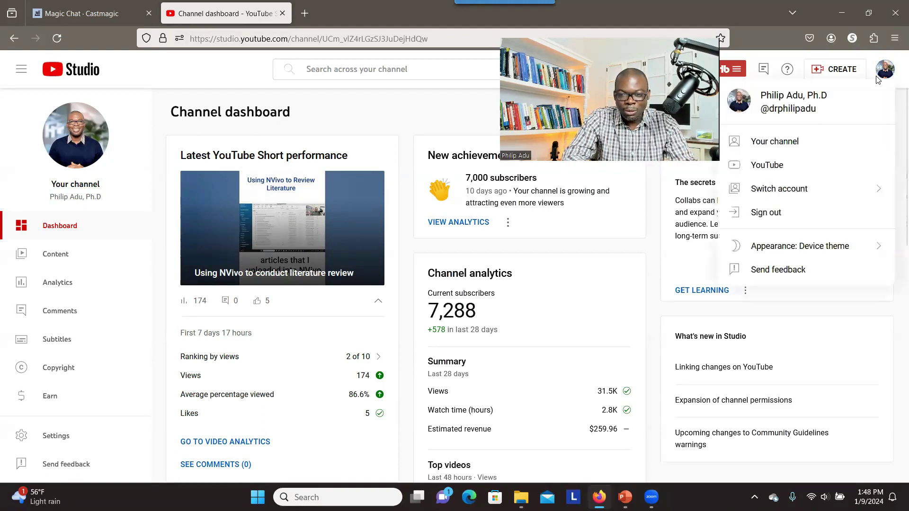
click(814, 150)
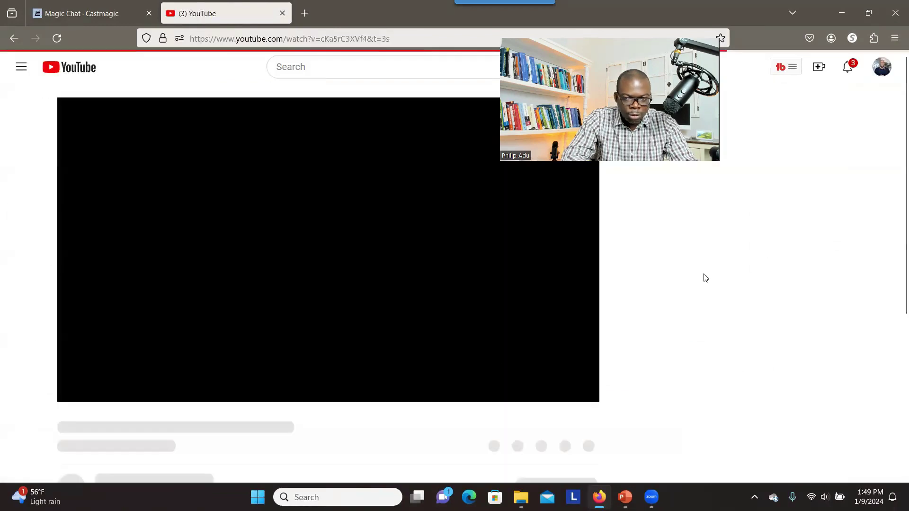
- Expand the video's description and examine its timestamped chapter list and the chapter markers on the player's timeline
scroll(583, 335, down, 4)
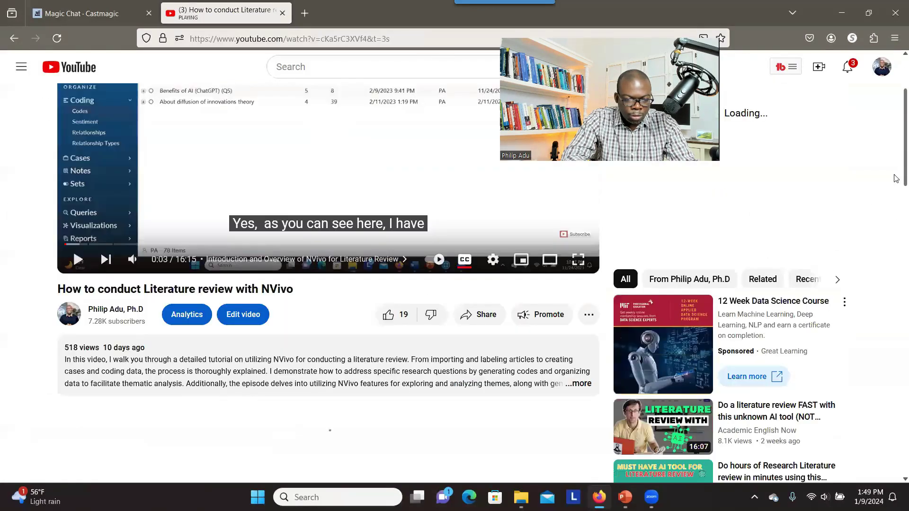
click(583, 335)
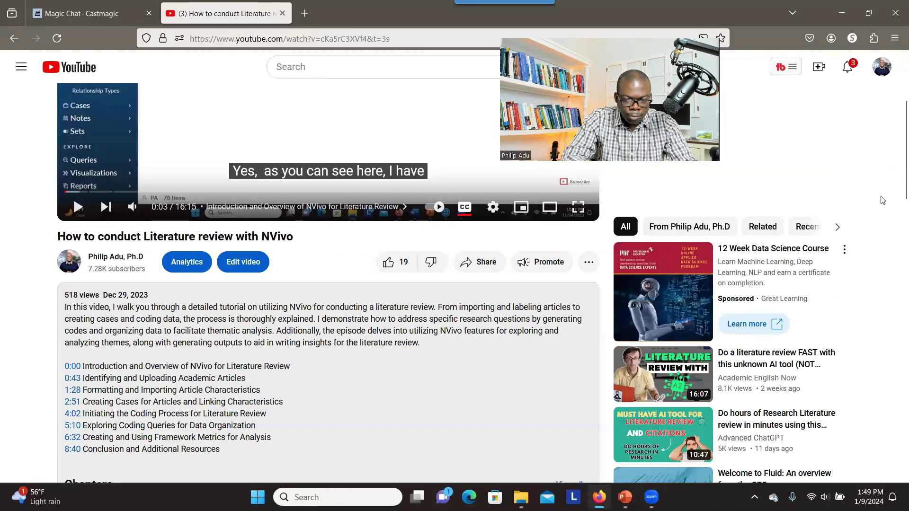
scroll(896, 183, down, 1)
scroll(896, 183, down, 2)
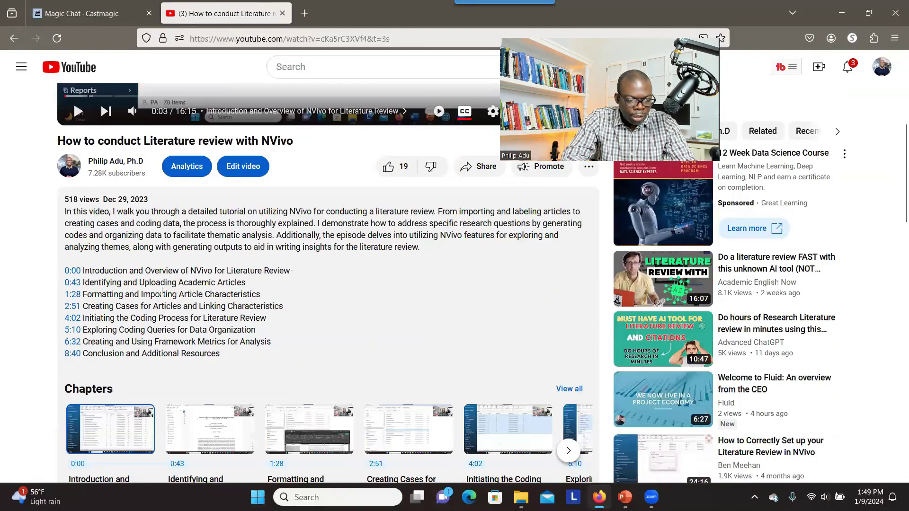
drag(82, 274, 240, 360)
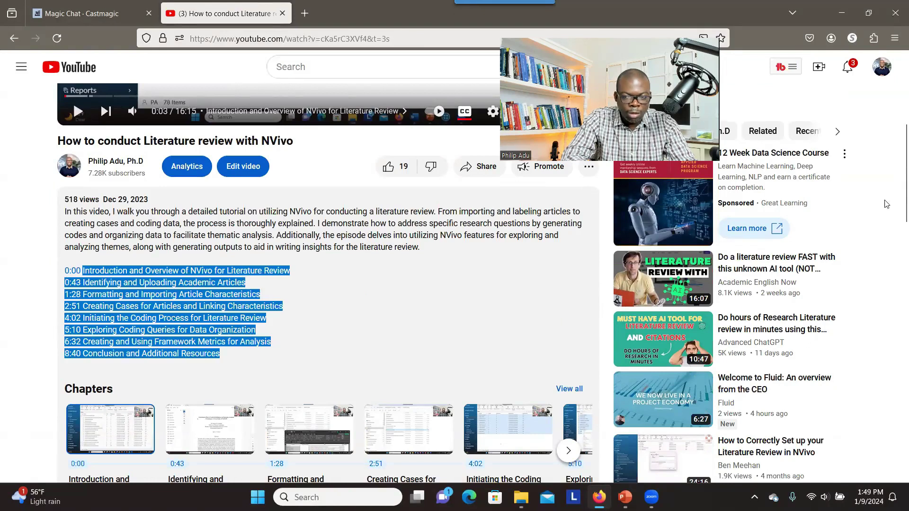
scroll(896, 209, up, 2)
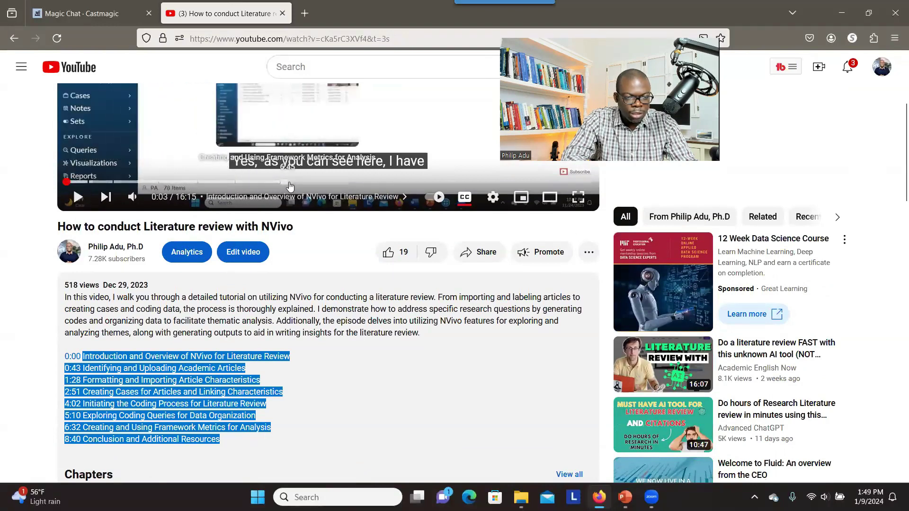
scroll(415, 162, up, 2)
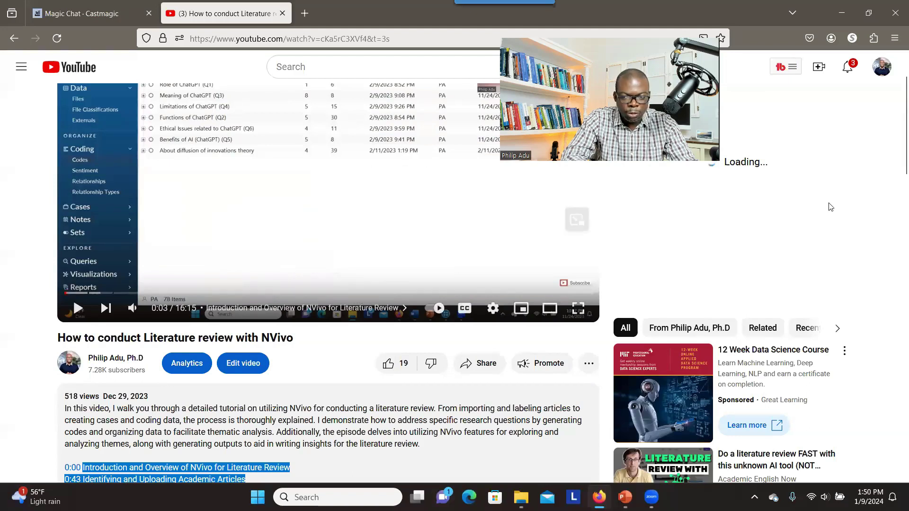
- Copy the first three timestamped chapter lines, 0:00 through 1:28, from the video's description
scroll(177, 311, down, 5)
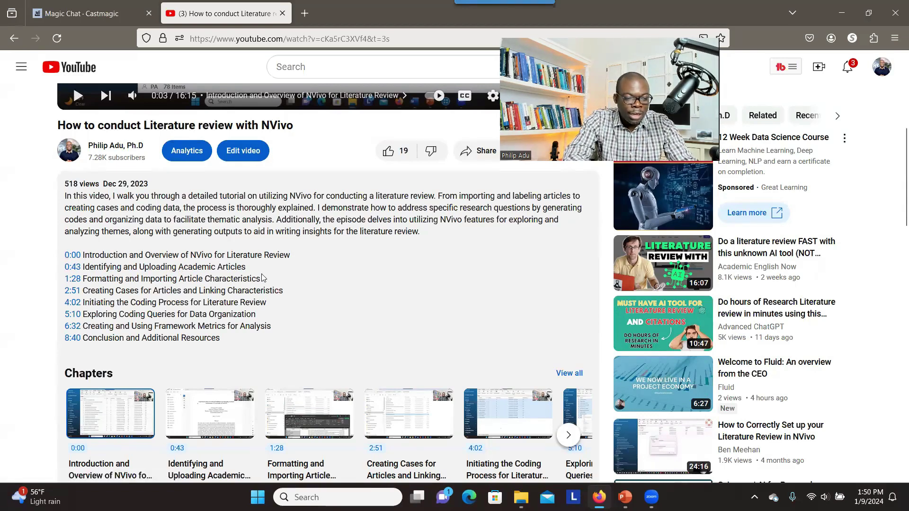
drag(261, 279, 61, 256)
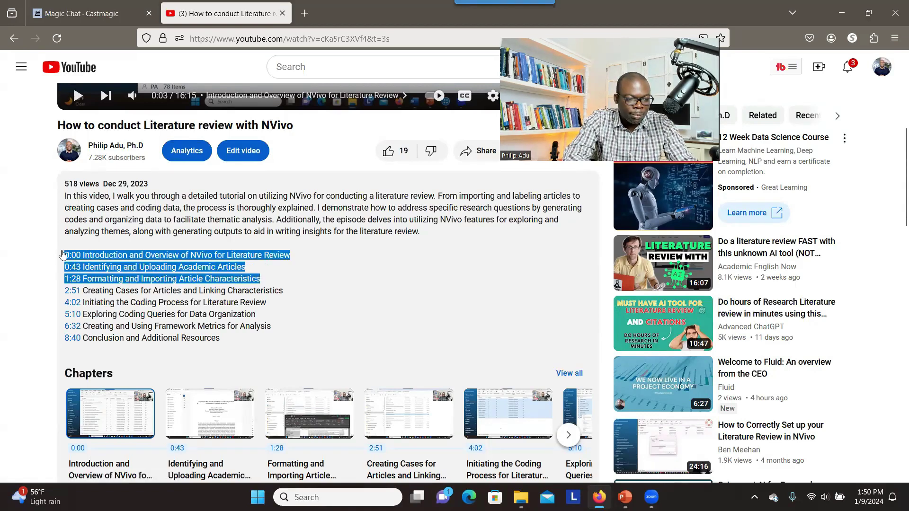
right_click(87, 255)
click(105, 266)
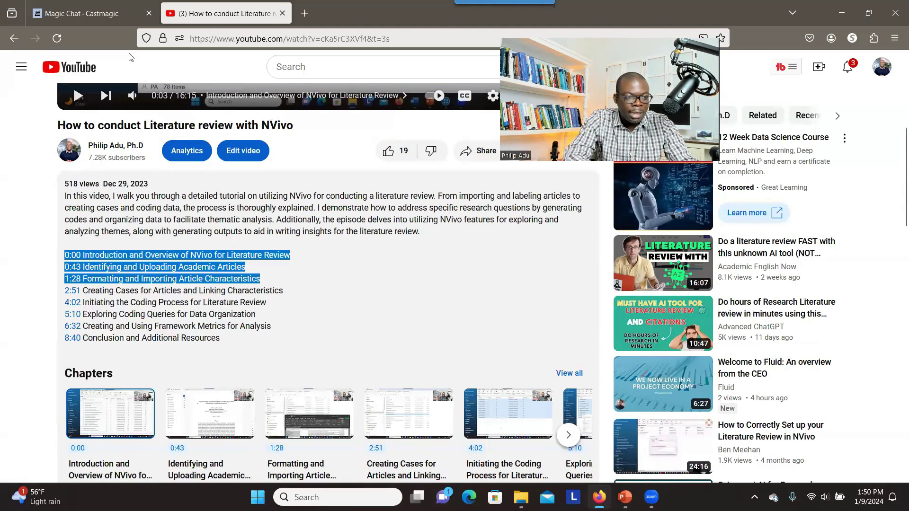
- Switch to Castmagic and open Magic Chat for the recording "Developing custom data analysis GPT_from descript" in the My videos space
click(104, 11)
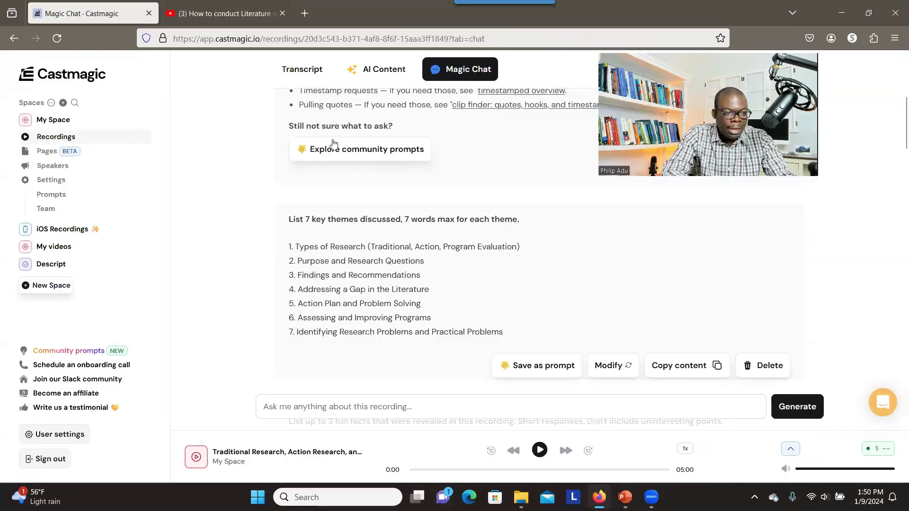
click(74, 249)
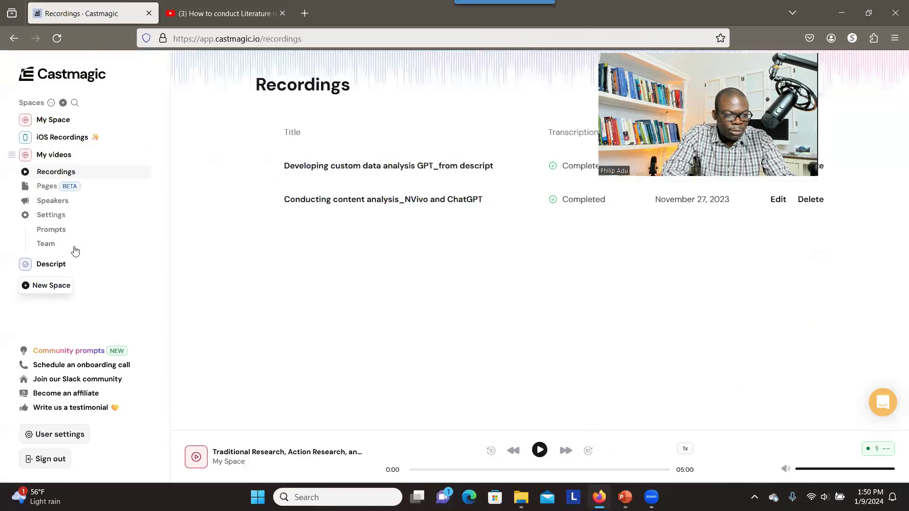
click(411, 172)
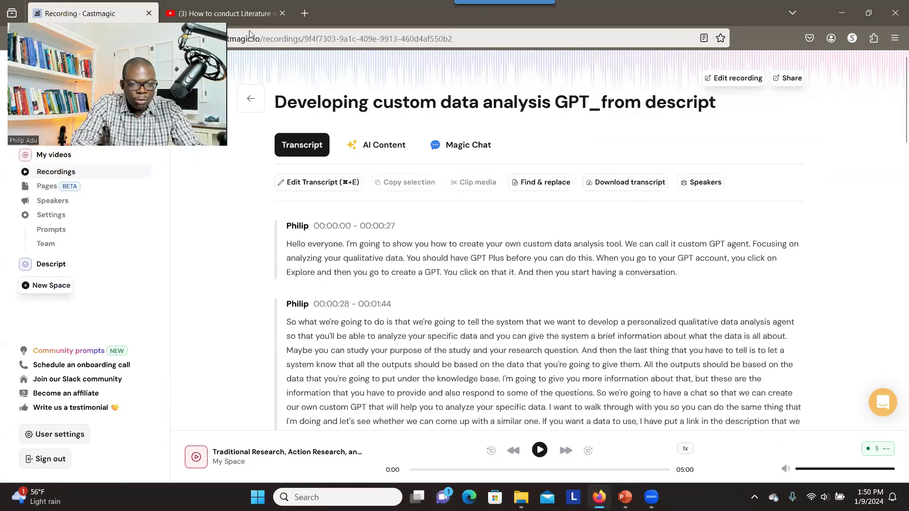
click(468, 158)
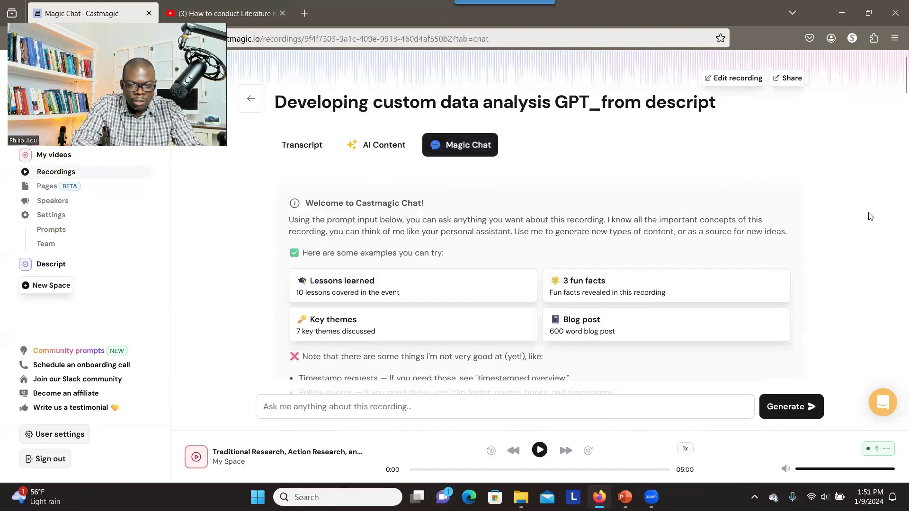
- Ask Magic Chat "Can you create chapters based on this video. For example:" followed by the three copied chapter lines
click(571, 402)
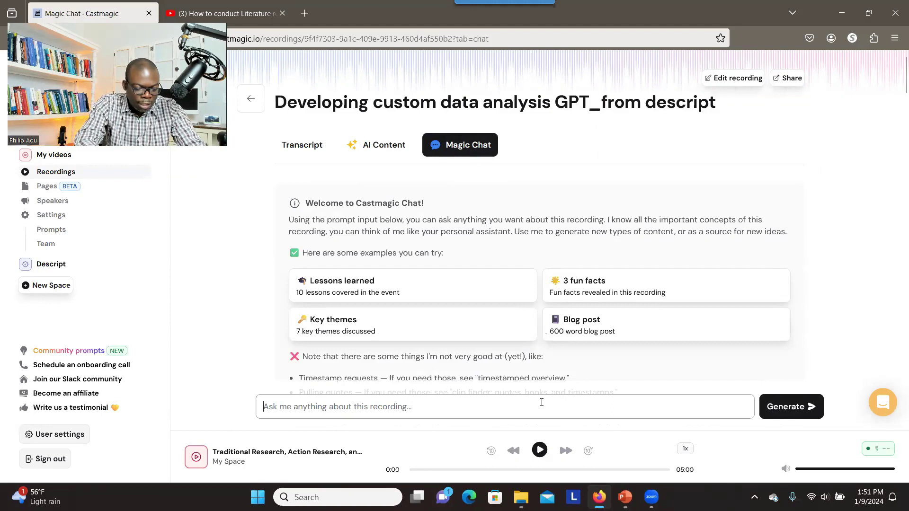
text(Can you create chap)
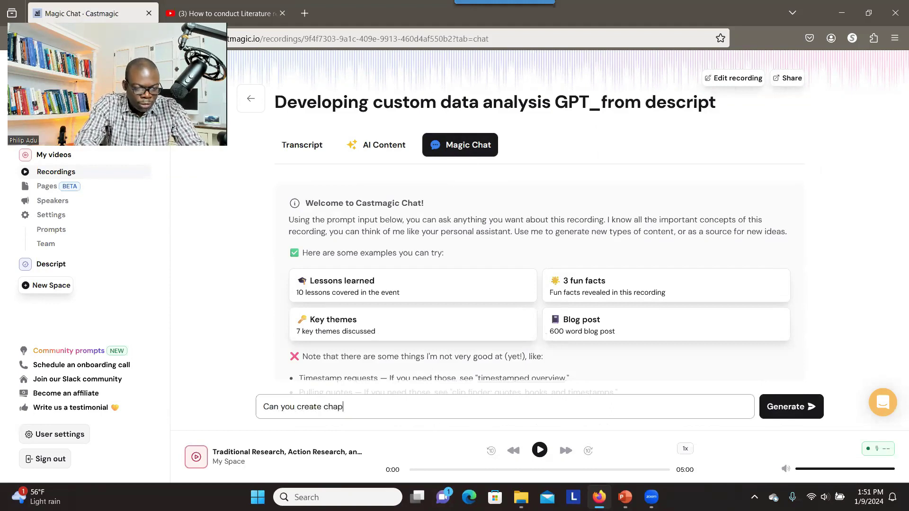
text(ters based on thi )
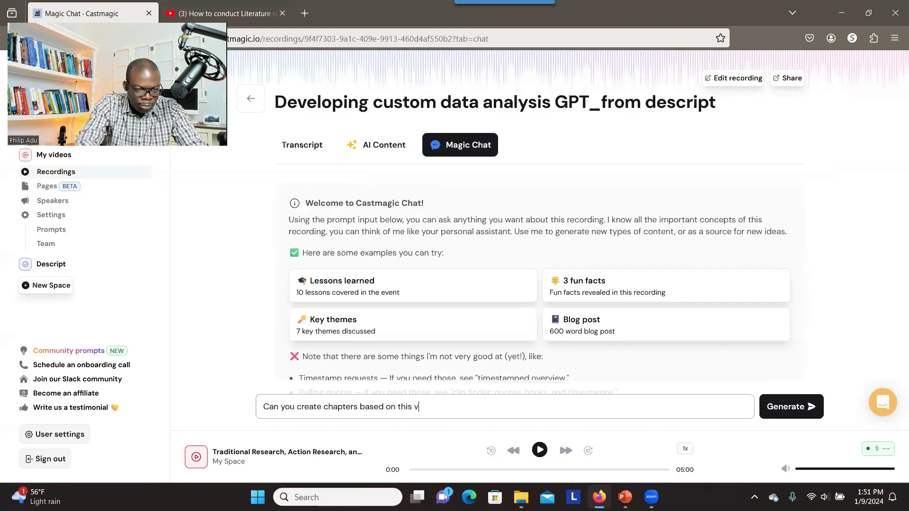
text(s video)
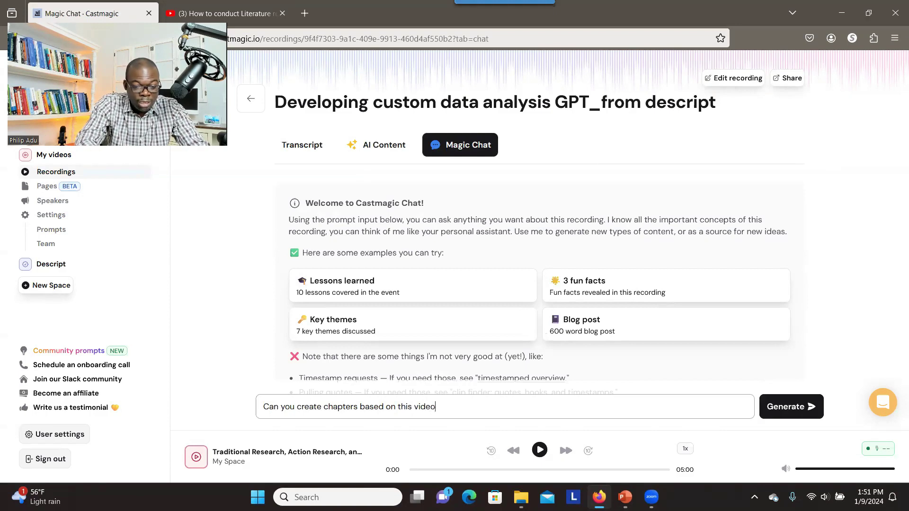
text(. For example: v)
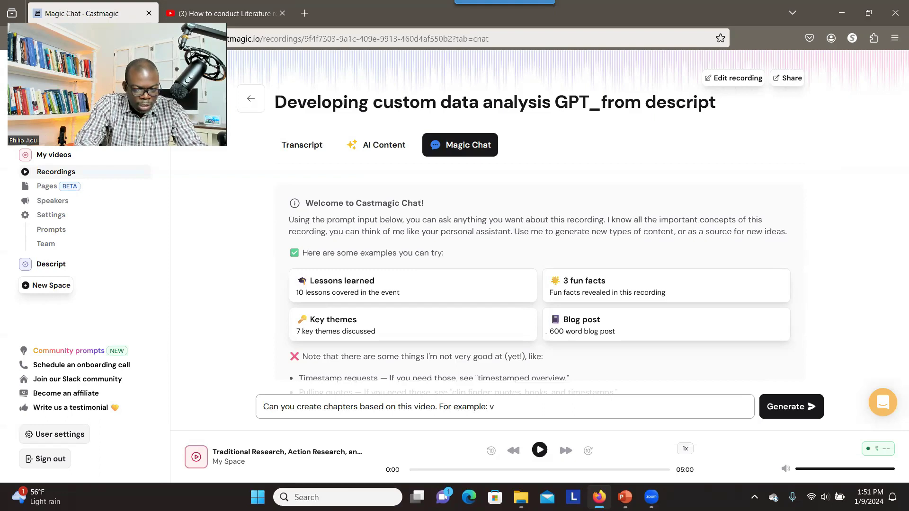
key(BackSpace)
key(ctrl+v)
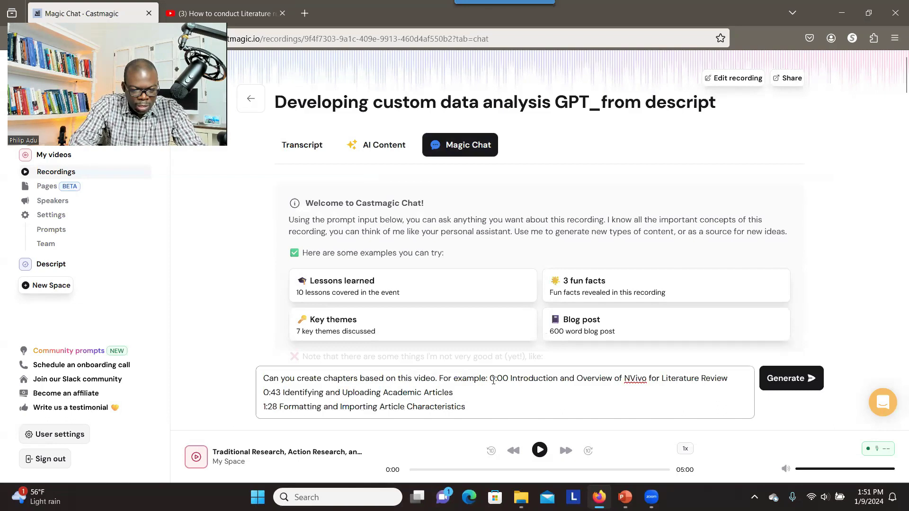
drag(494, 379, 552, 396)
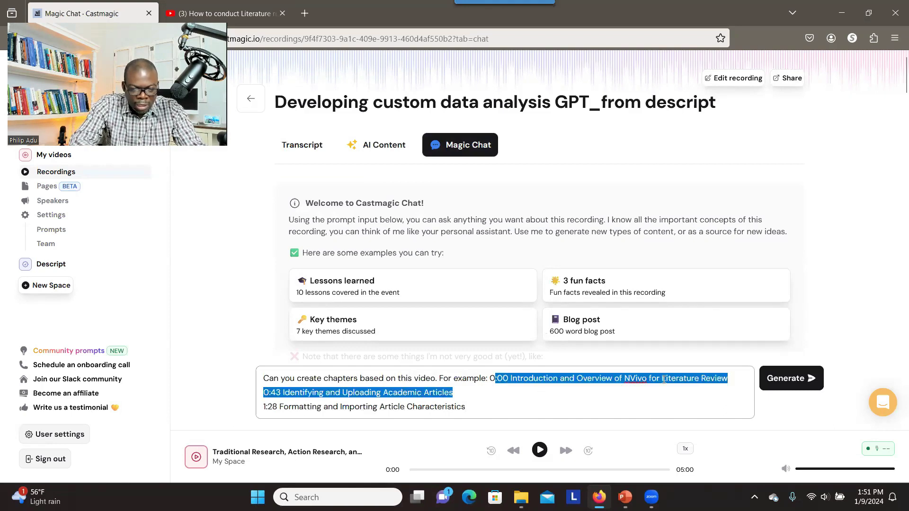
click(788, 378)
- Read the generated chapter breakdown, highlighting its timestamped headings and the full list of chapters
scroll(818, 279, down, 3)
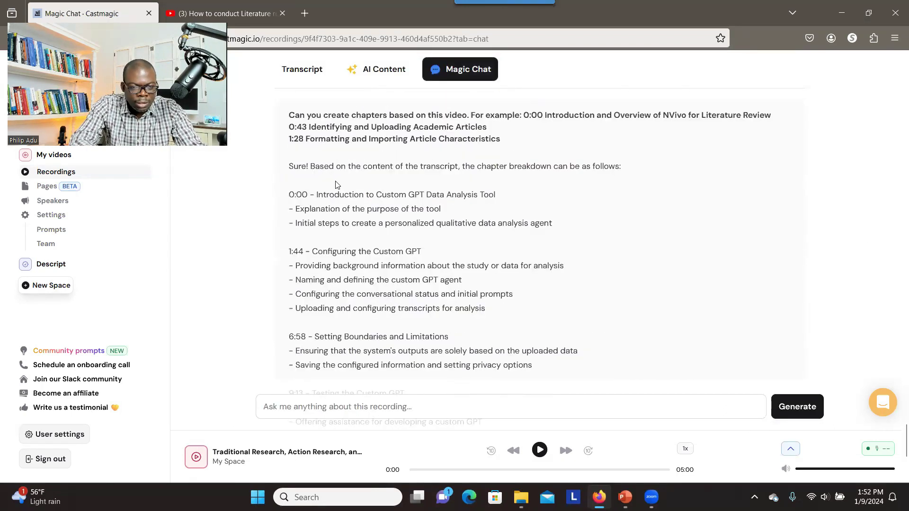
drag(327, 194, 488, 192)
drag(314, 252, 407, 251)
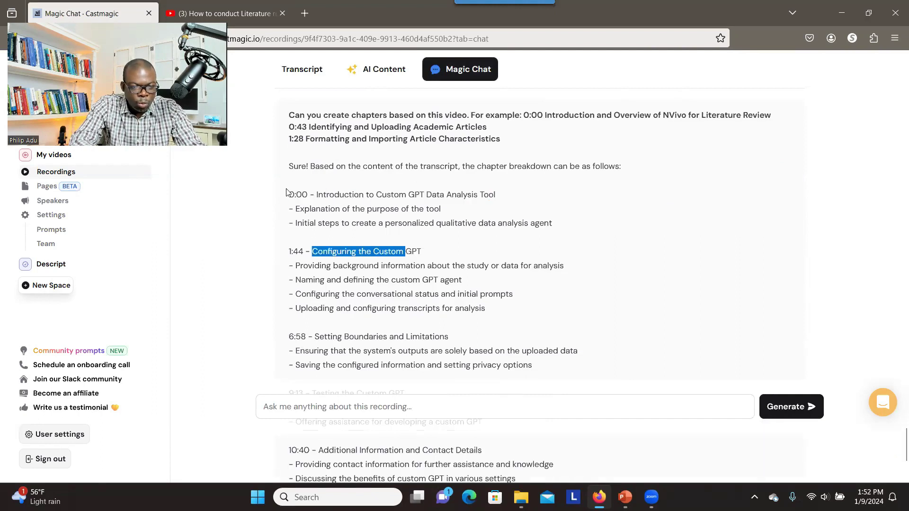
drag(290, 194, 464, 394)
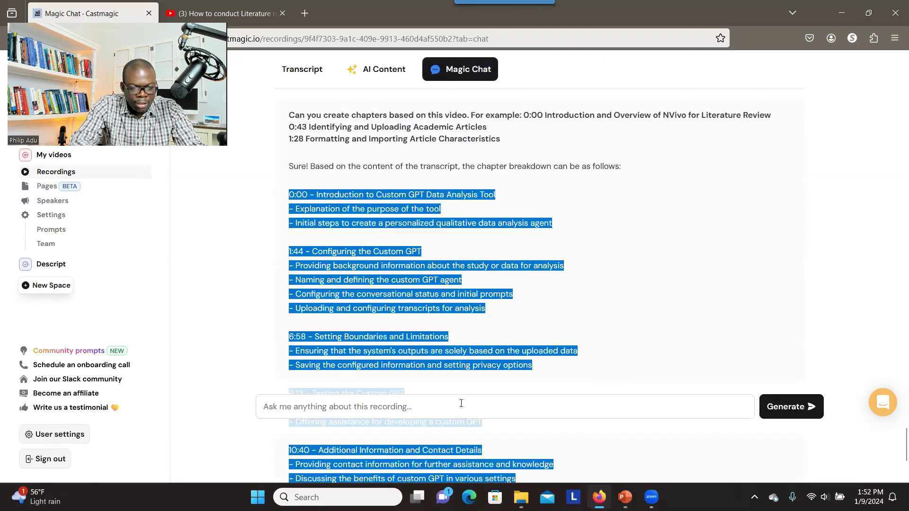
drag(467, 427, 566, 363)
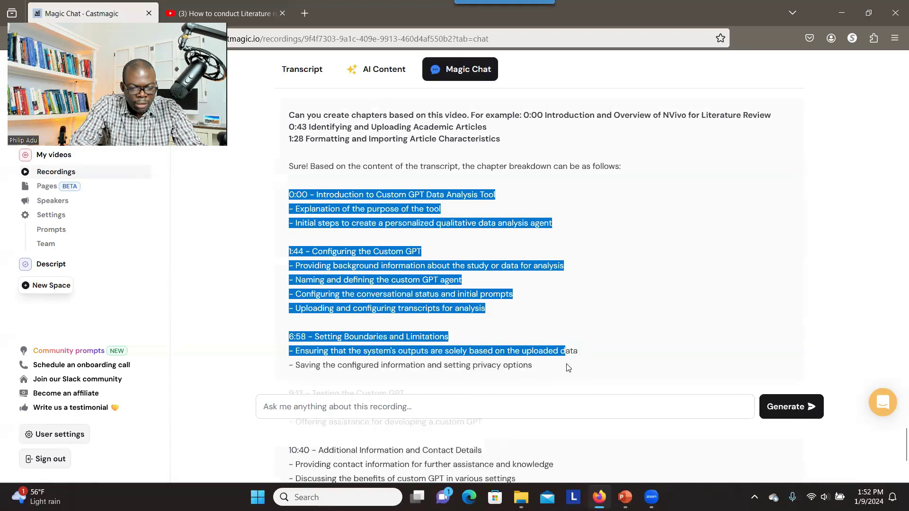
drag(289, 155, 287, 142)
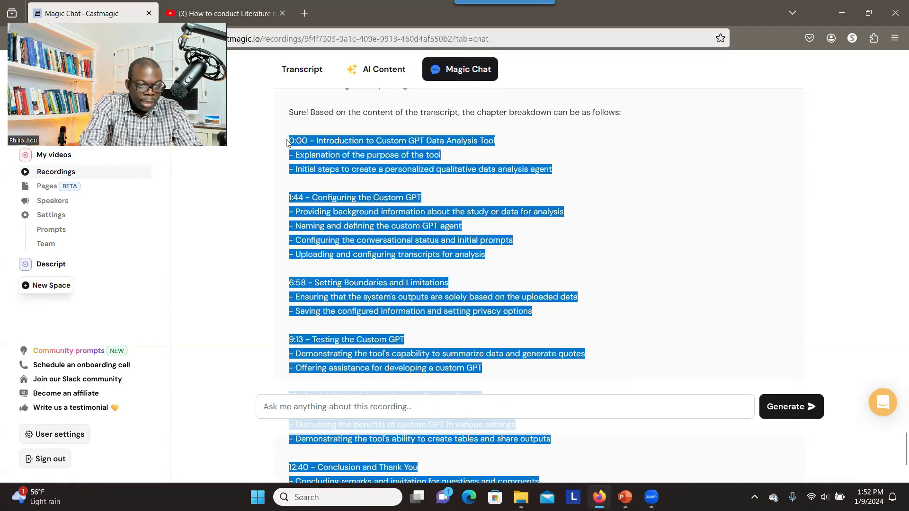
- Switch to YouTube and open the video details of "Step-by-Step Guide: Build Your Own Custom GPT for Qualitative Data Analysis" for editing
click(230, 15)
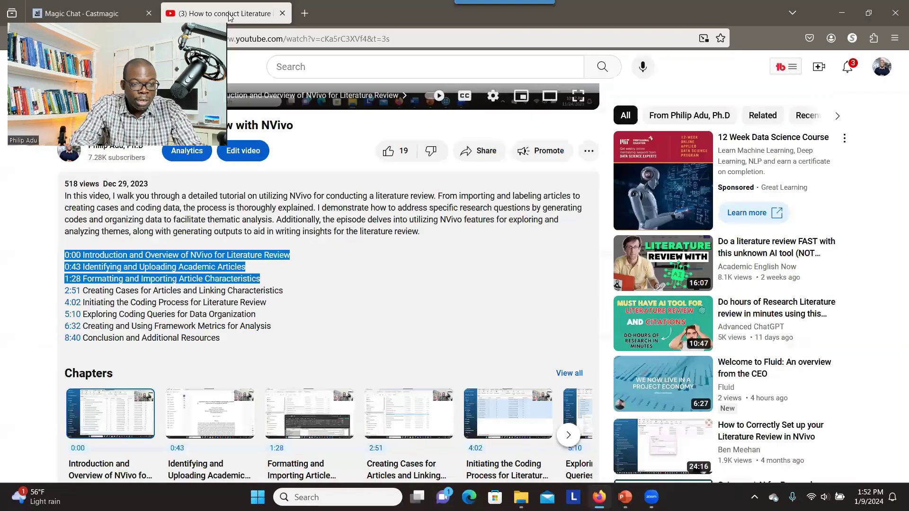
key(alt+Left)
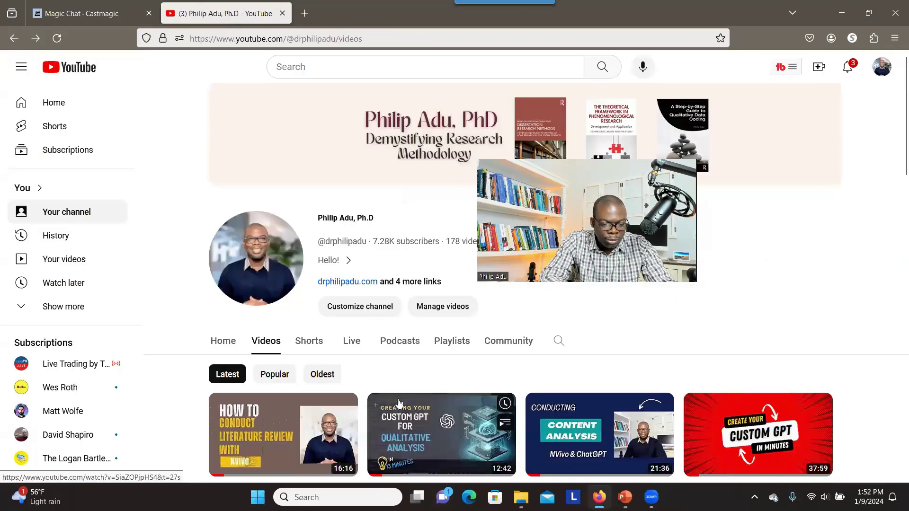
key(alt+Right)
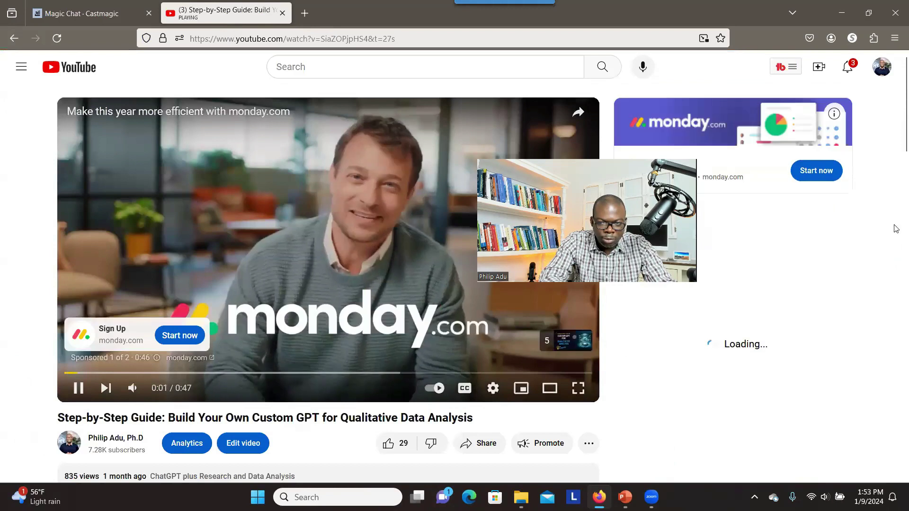
click(250, 444)
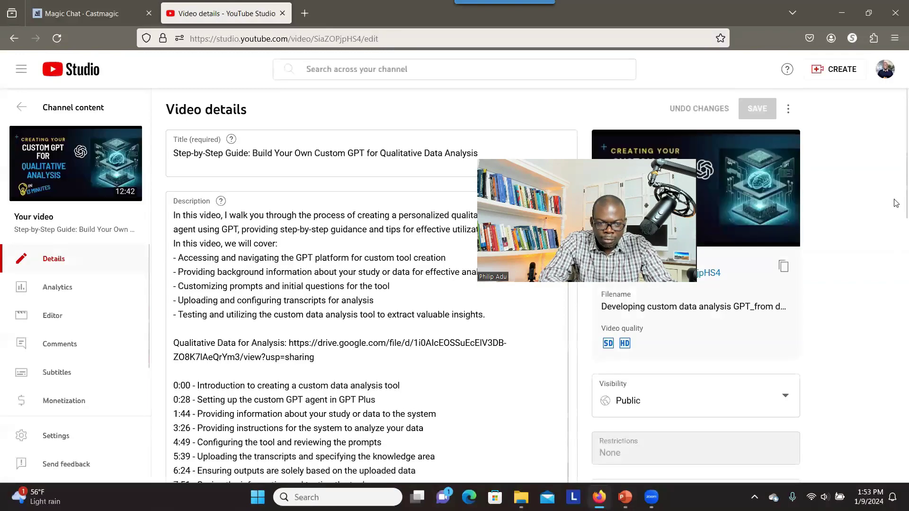
- Replace the old list of timestamped chapters in the video description with the chapter breakdown copied from Magic Chat
scroll(896, 203, down, 8)
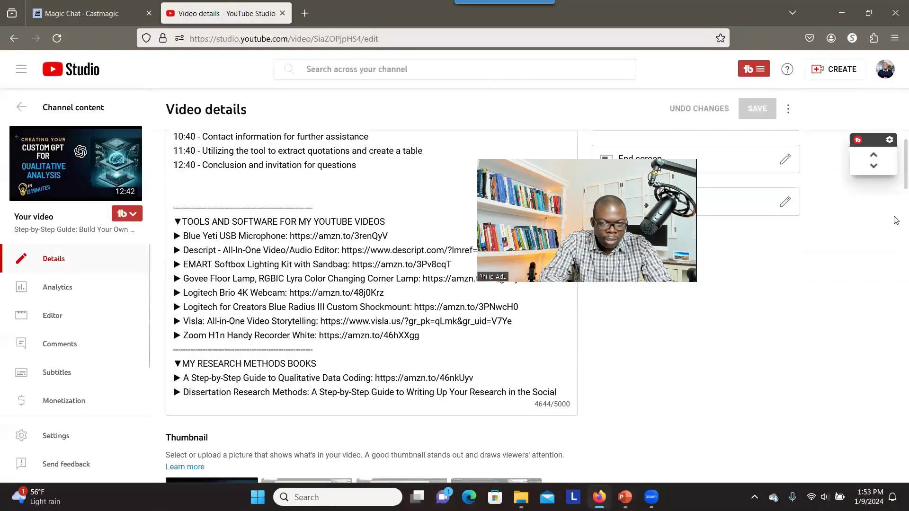
scroll(895, 210, down, 8)
scroll(896, 189, up, 8)
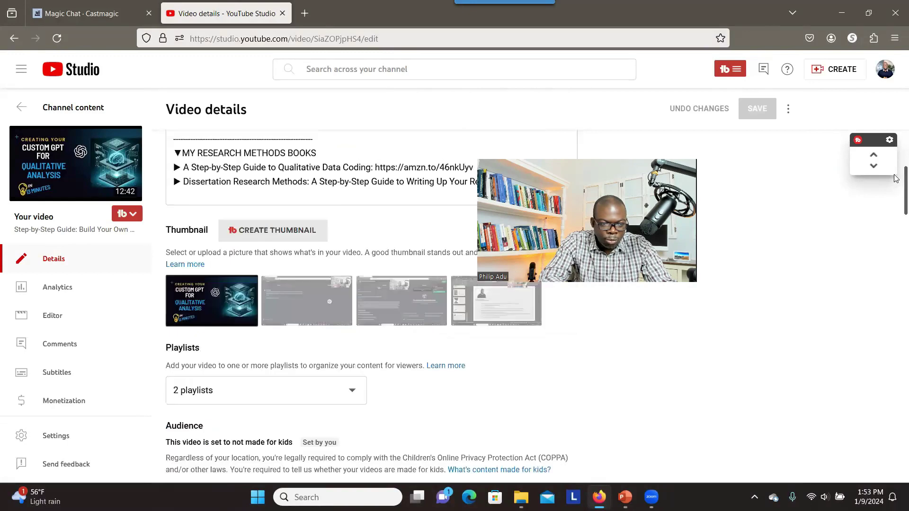
scroll(895, 165, up, 6)
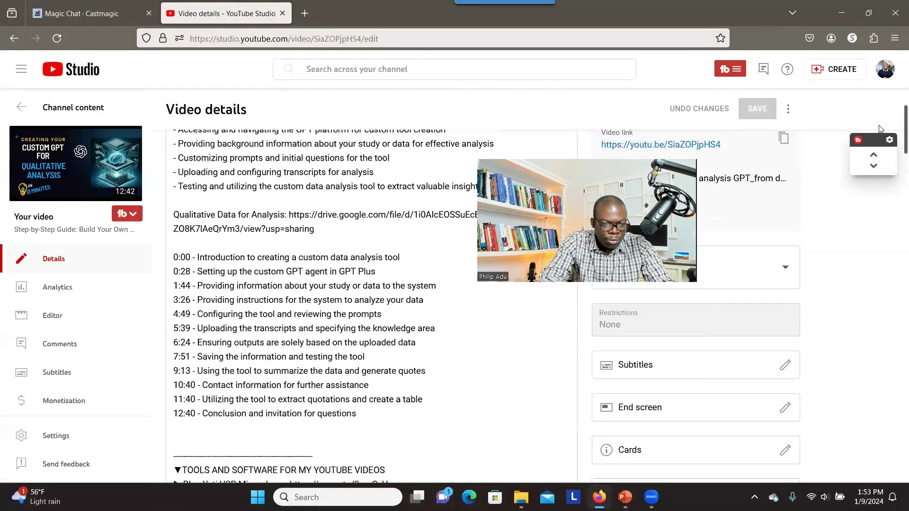
click(198, 258)
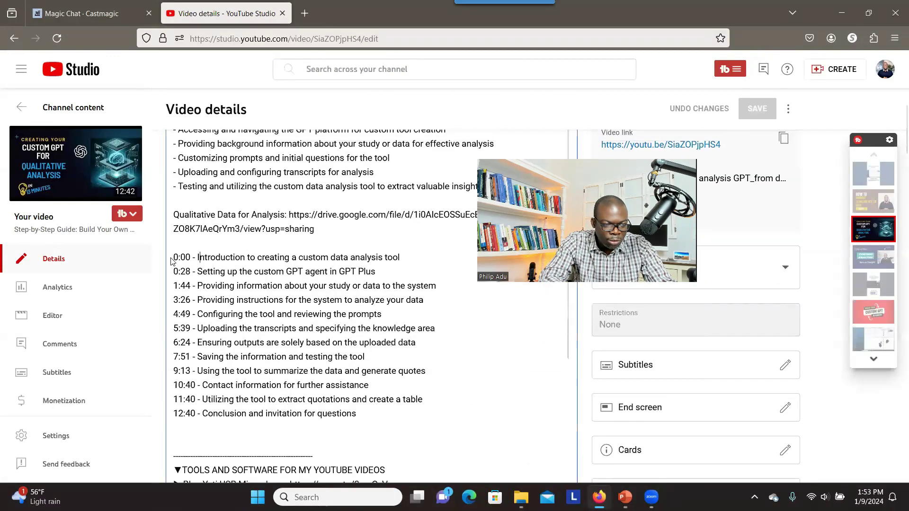
drag(172, 258, 357, 414)
click(200, 244)
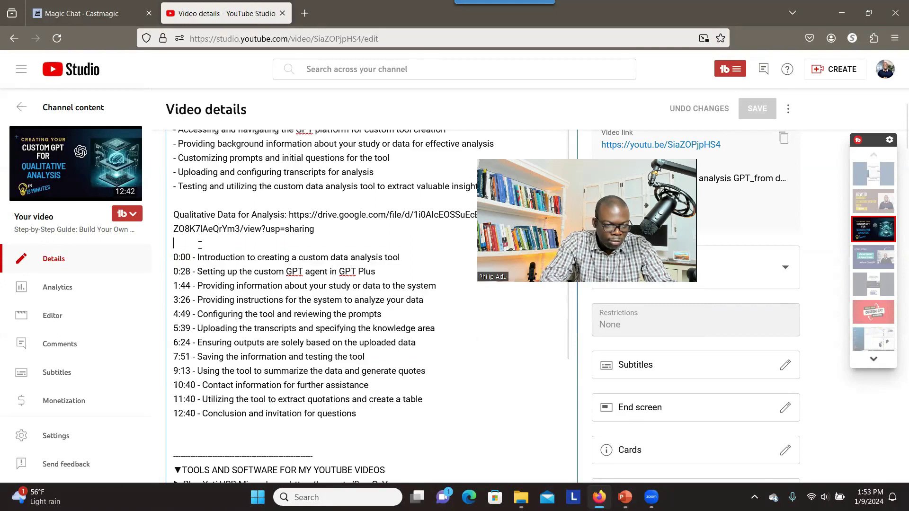
key(ctrl+v)
- Remove the bullet points and blank lines between the pasted chapters, keeping only the timestamped headings from 0:00 to 12:40, and save the video details
scroll(200, 245, up, 4)
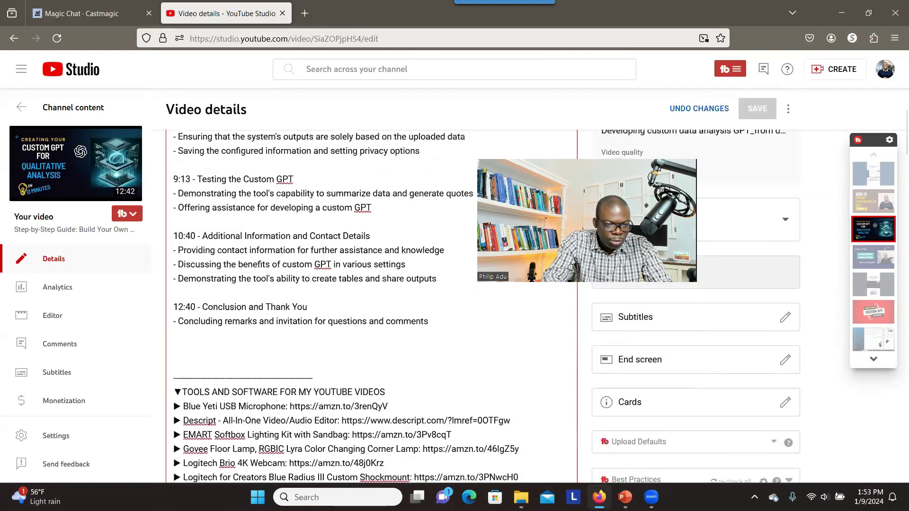
scroll(200, 244, up, 3)
drag(443, 179, 174, 165)
key(BackSpace)
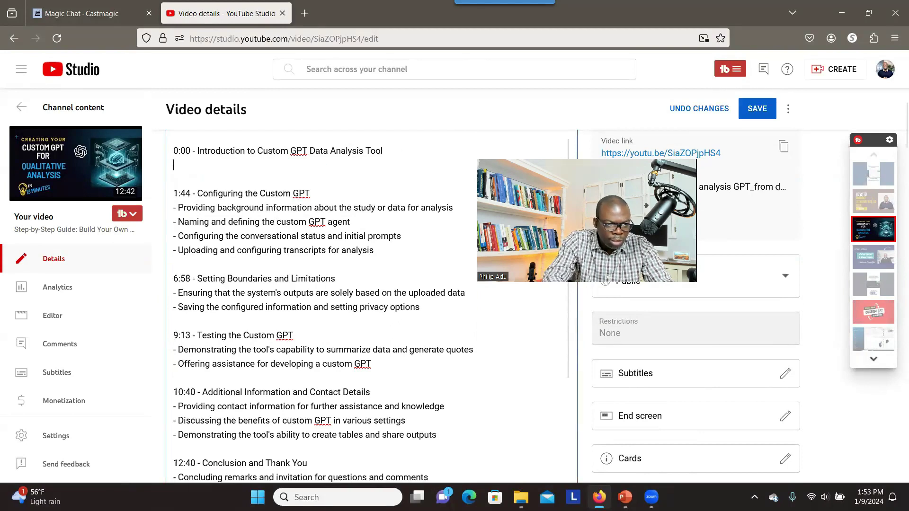
key(Delete)
key(Delete)
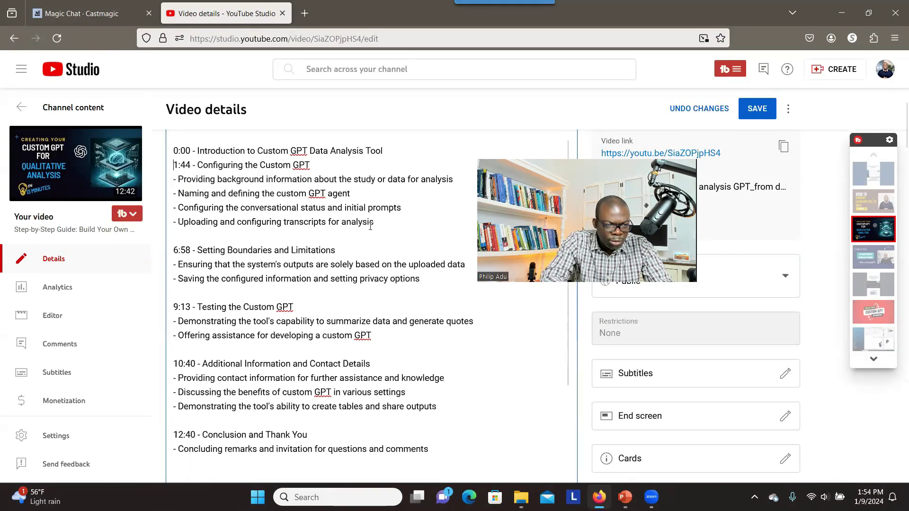
drag(375, 228, 312, 166)
key(BackSpace)
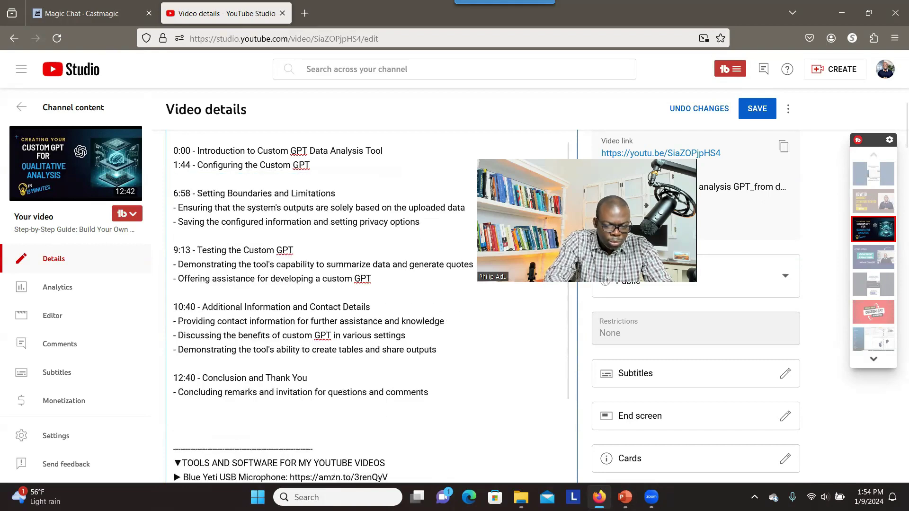
key(Delete)
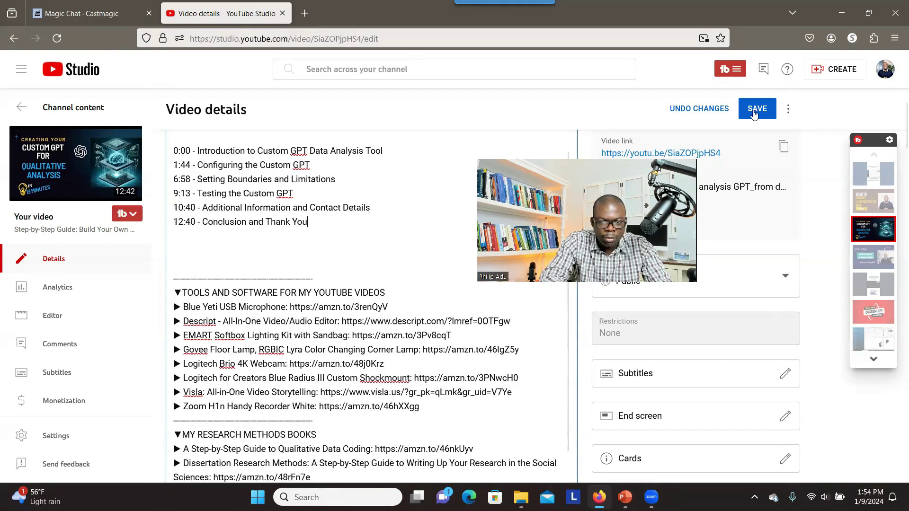
click(754, 111)
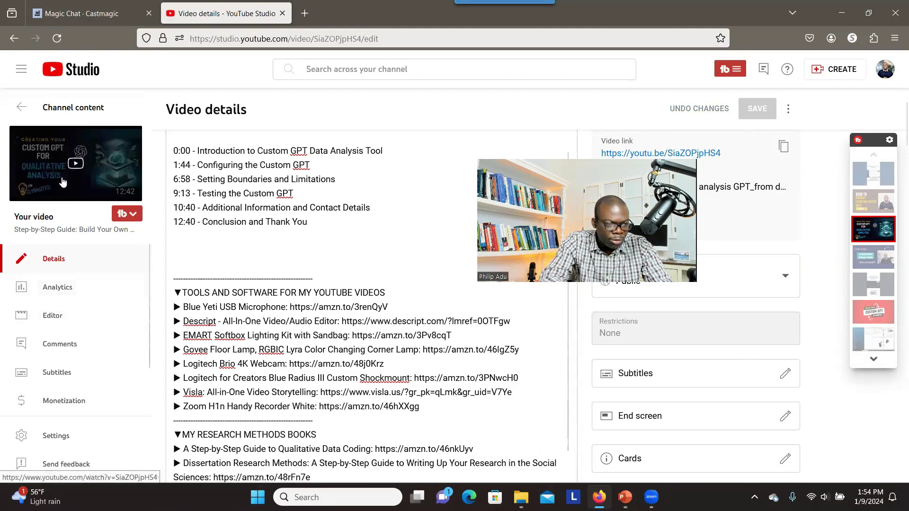
- Open the video's watch page and check the new chapters in its description and on the player
click(79, 161)
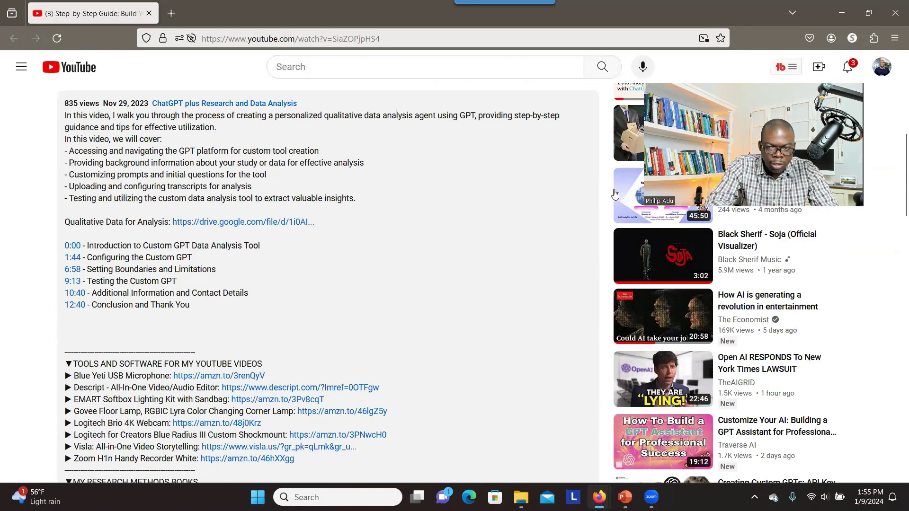
scroll(891, 152, up, 5)
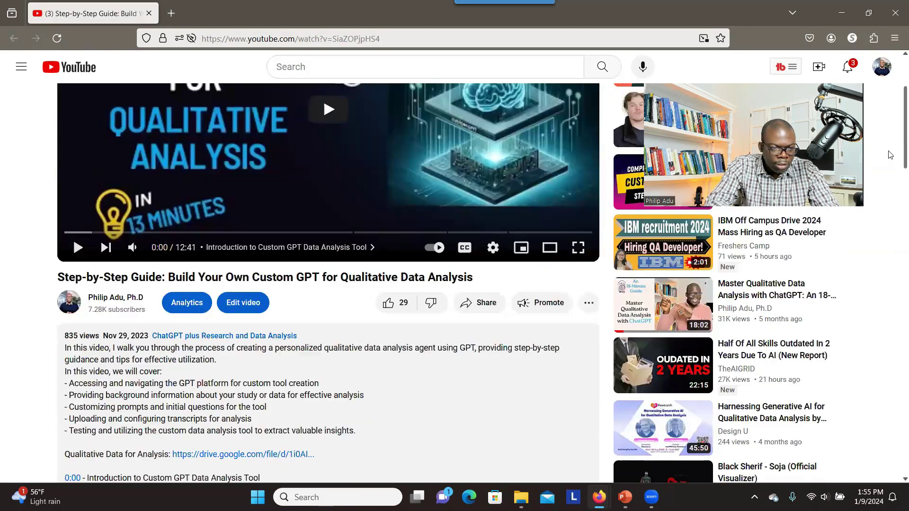
scroll(890, 154, up, 1)
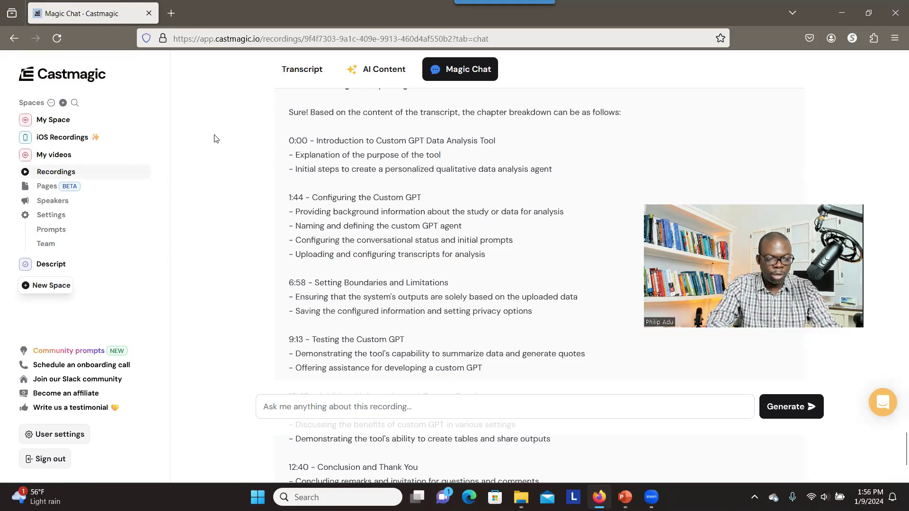
- Minimize the browser, switch to the PowerPoint presentation and show slide 6 about TubeBuddy
click(841, 13)
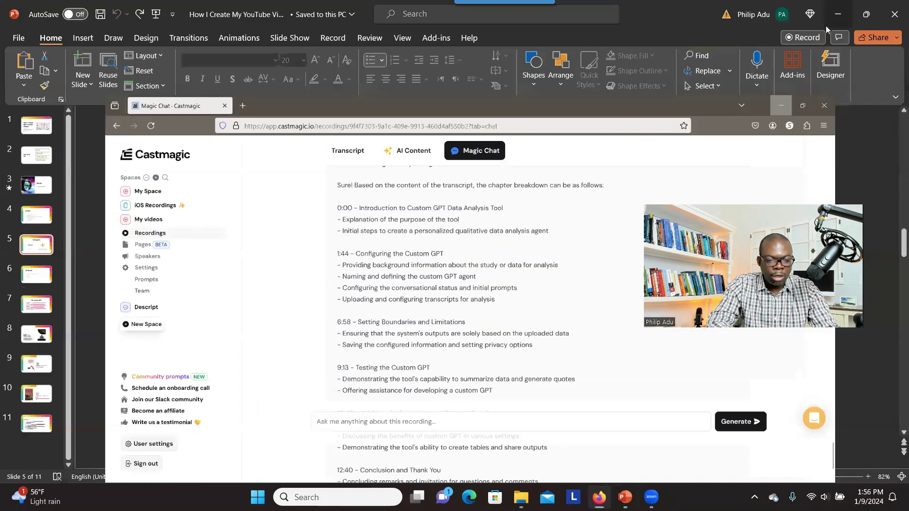
key(super+d)
mouse_move(625, 497)
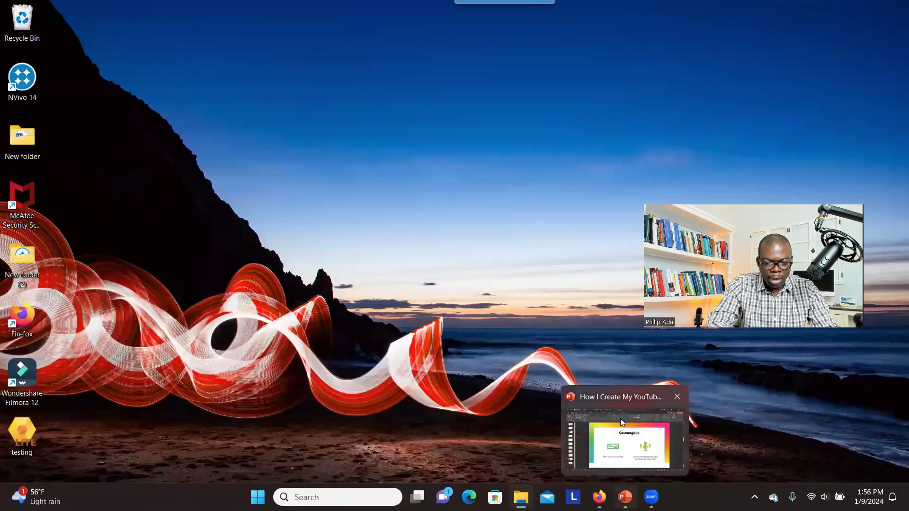
click(620, 419)
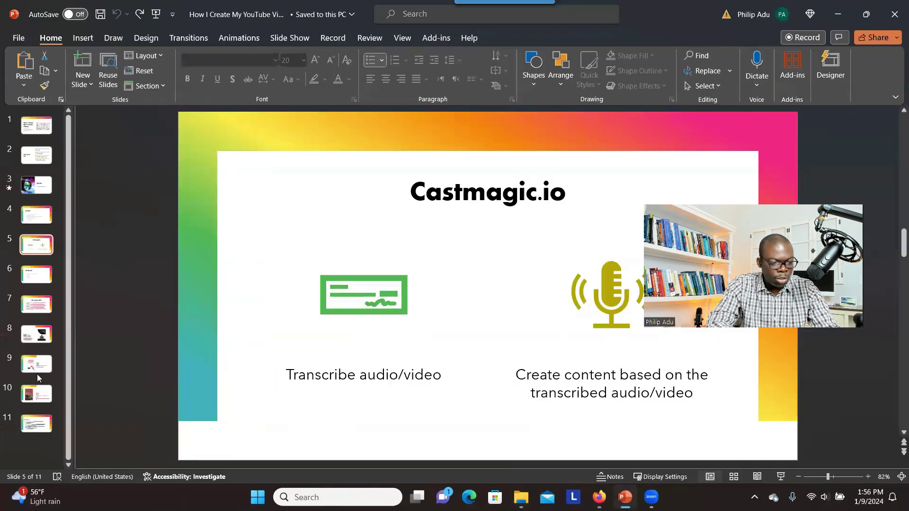
click(40, 282)
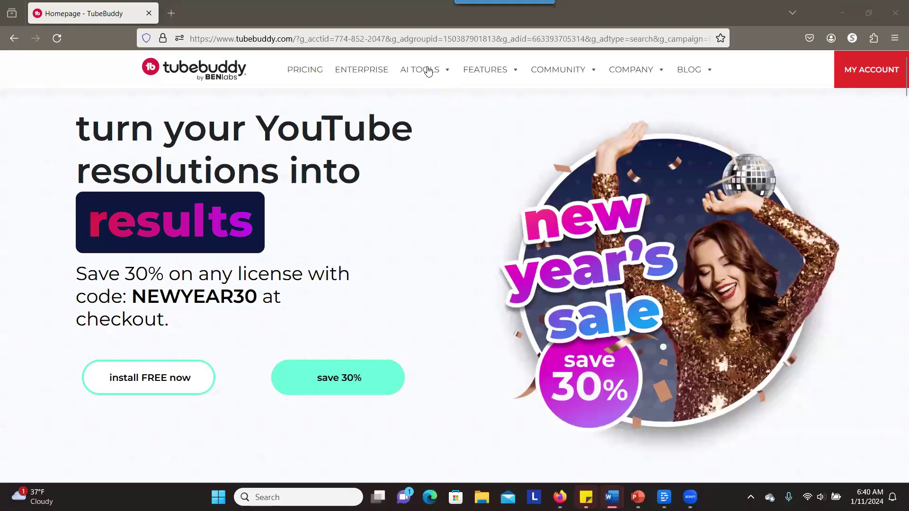
- View TubeBuddy's AI tool pages for Title Generator, Suggested Shorts and Thumbnail Analyzer one after another
mouse_move(429, 71)
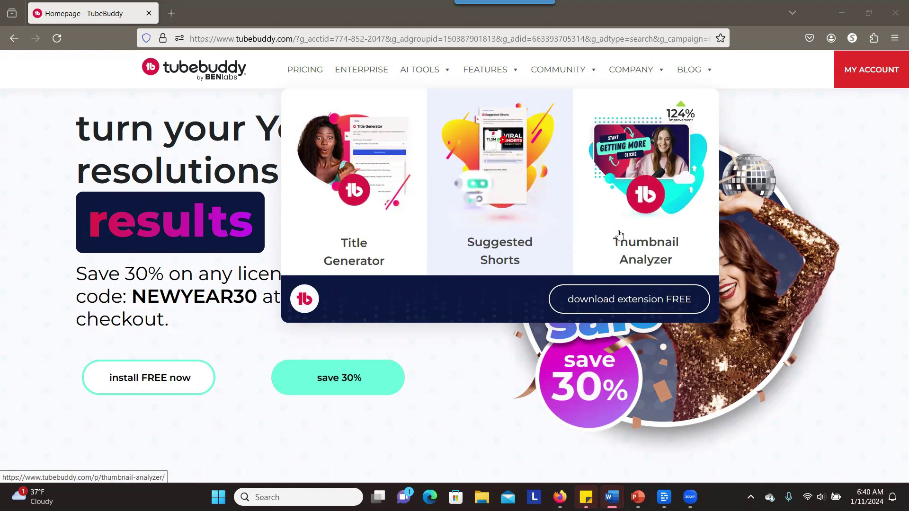
click(381, 233)
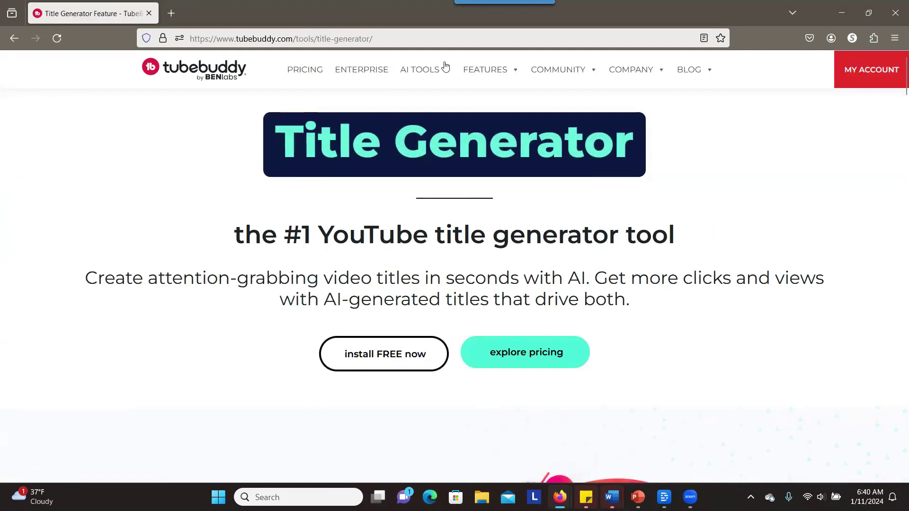
click(532, 163)
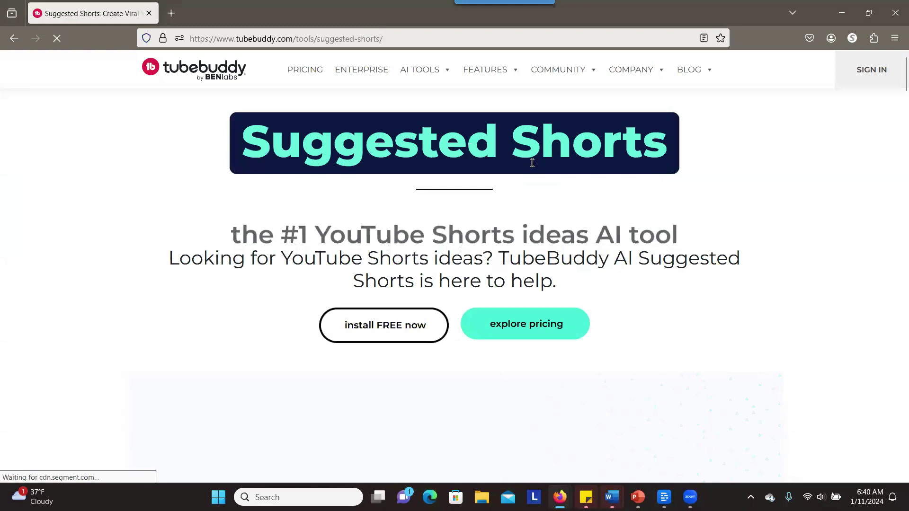
click(600, 159)
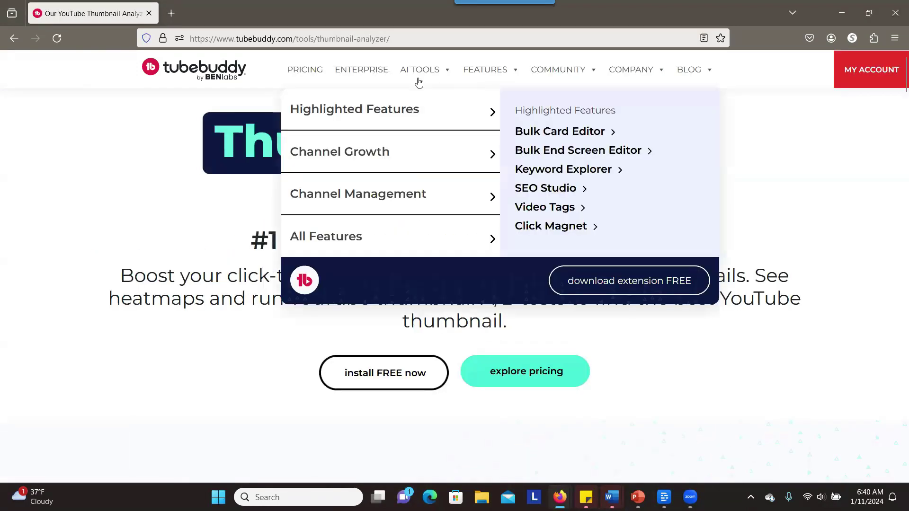
- Open TubeBuddy's pricing page and compare the Pro, Legend and Enterprise plans with their included features
click(308, 73)
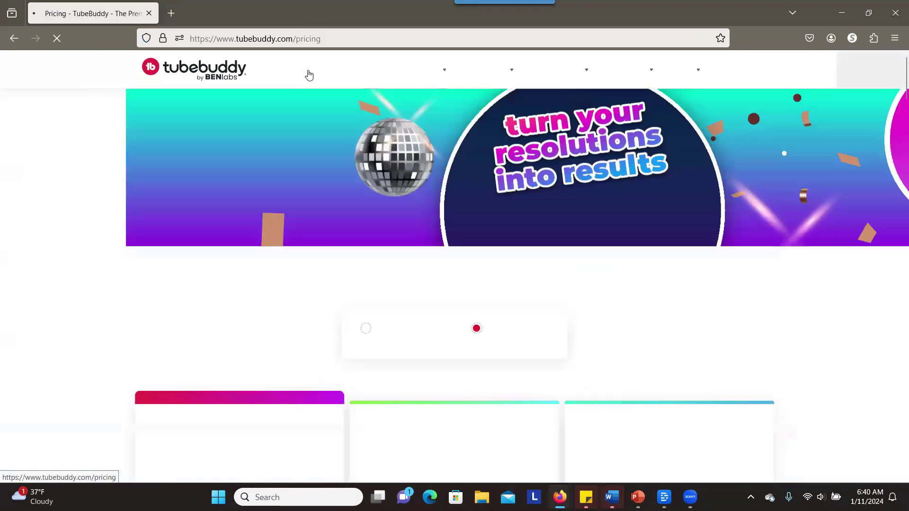
scroll(896, 150, down, 5)
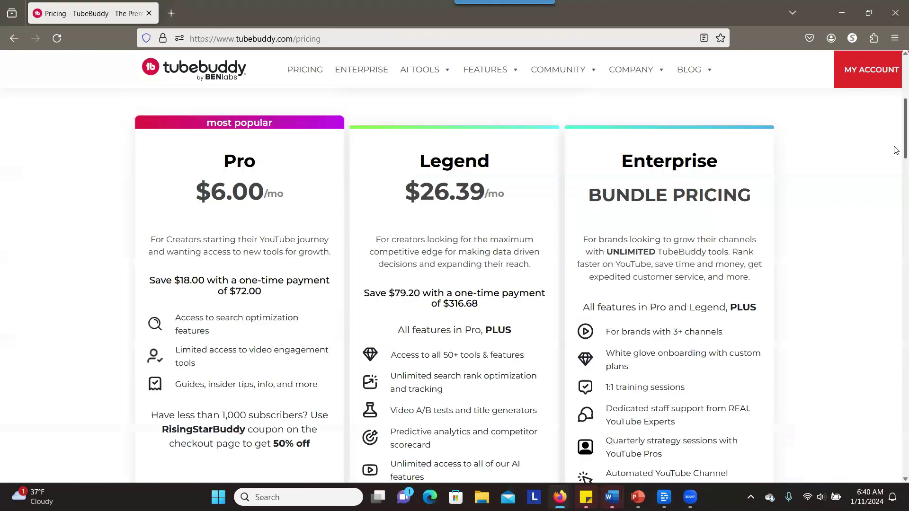
scroll(896, 150, down, 3)
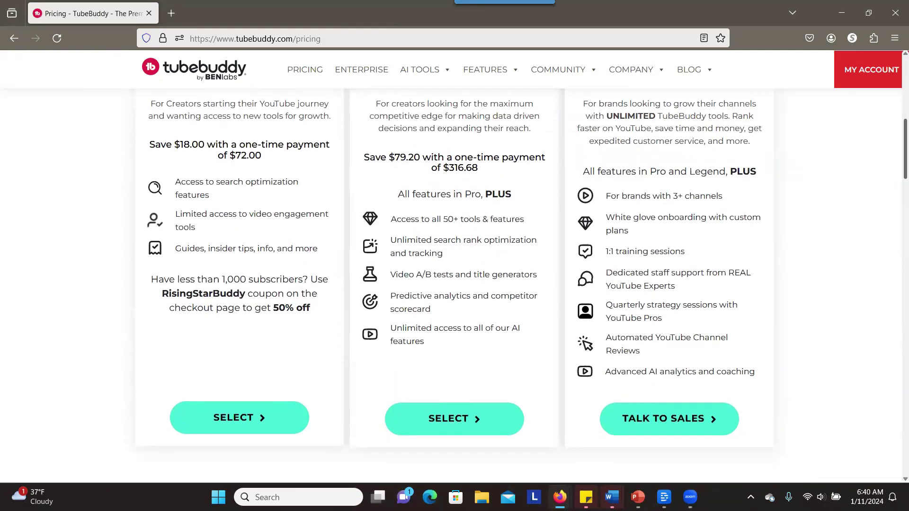
scroll(896, 150, up, 8)
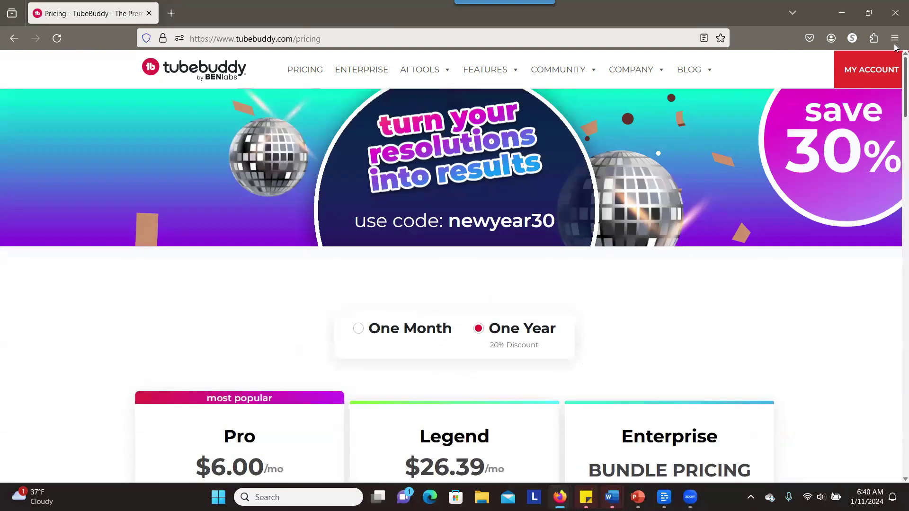
- Look through TubeBuddy's company links and its Channel Growth, Channel Management and All Features listings
mouse_move(641, 76)
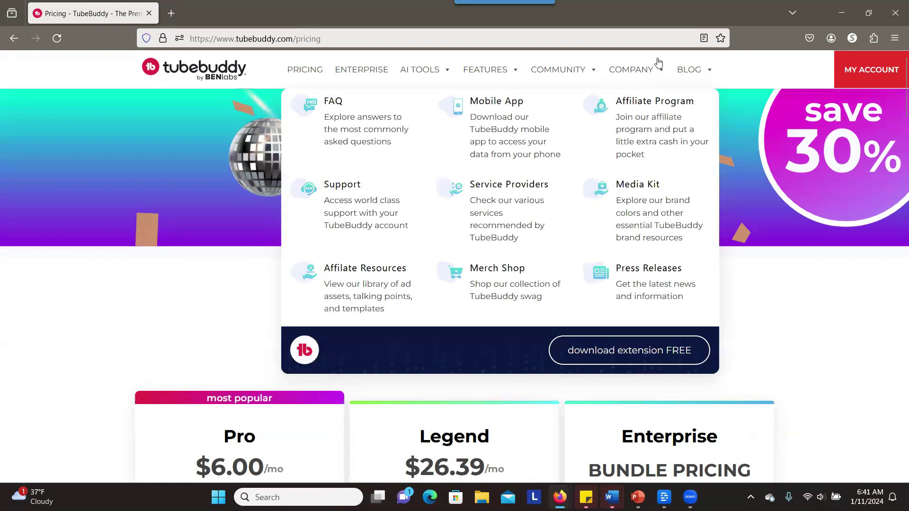
mouse_move(488, 71)
mouse_move(412, 150)
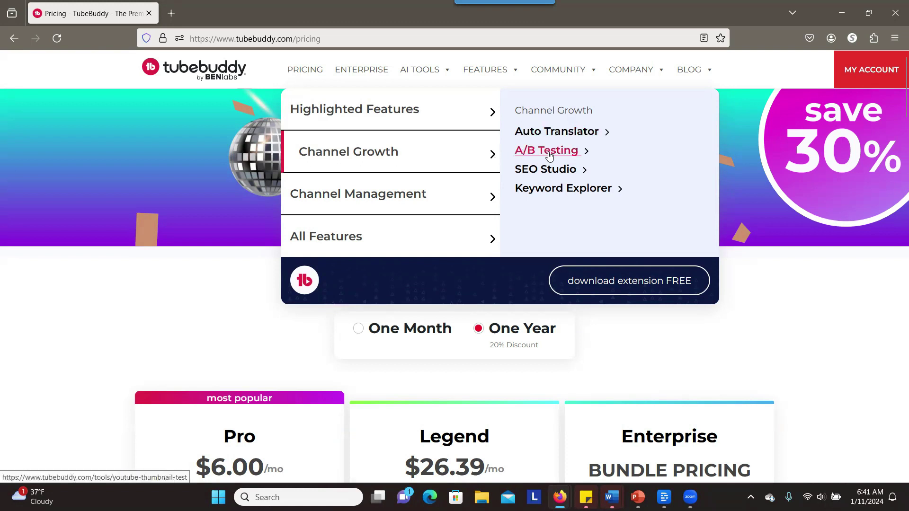
mouse_move(482, 205)
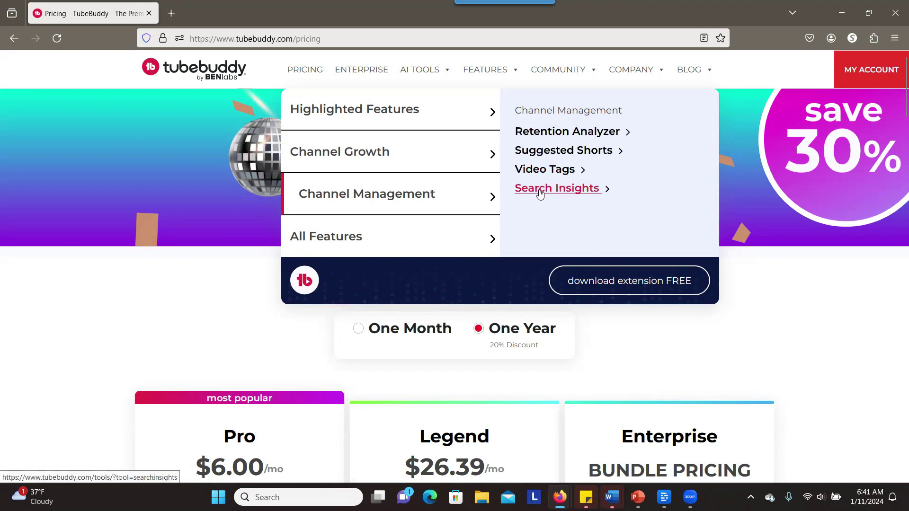
mouse_move(491, 242)
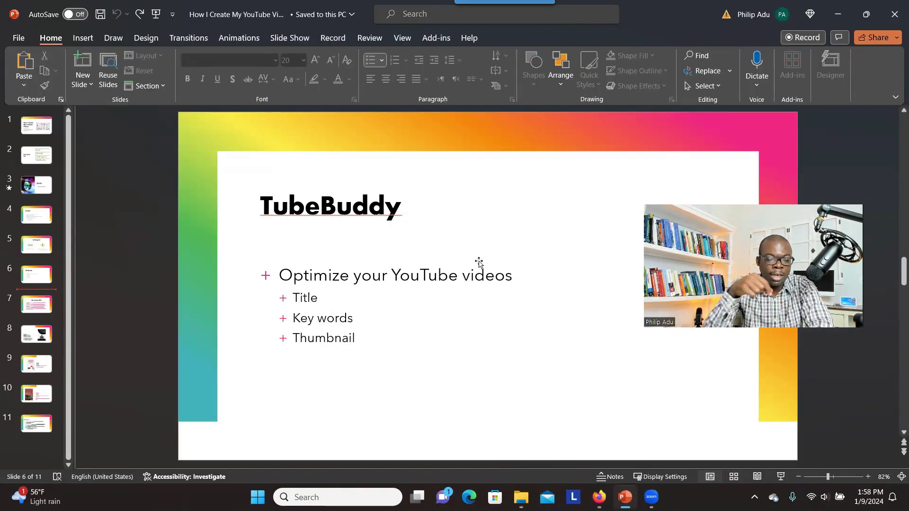
- Show slide 7, "My Custom GPTs", in the PowerPoint presentation
click(35, 312)
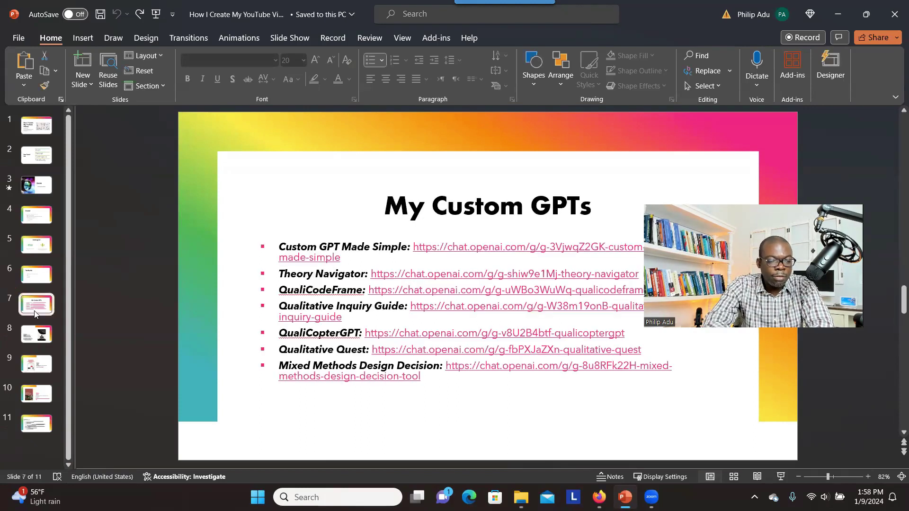